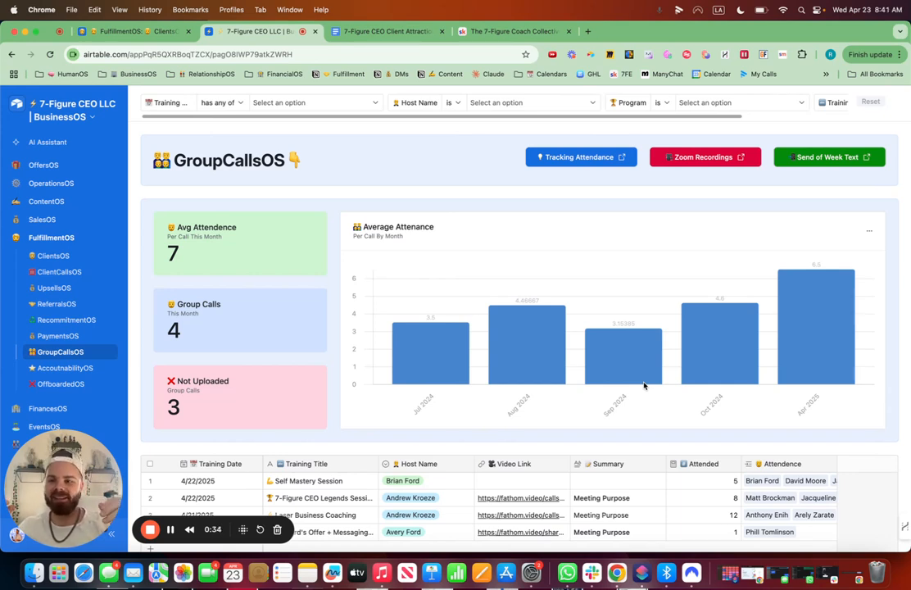
Open the 7-Figure CEO Legends Session recording from the Fathom My Calls page.
left_click(520, 499)
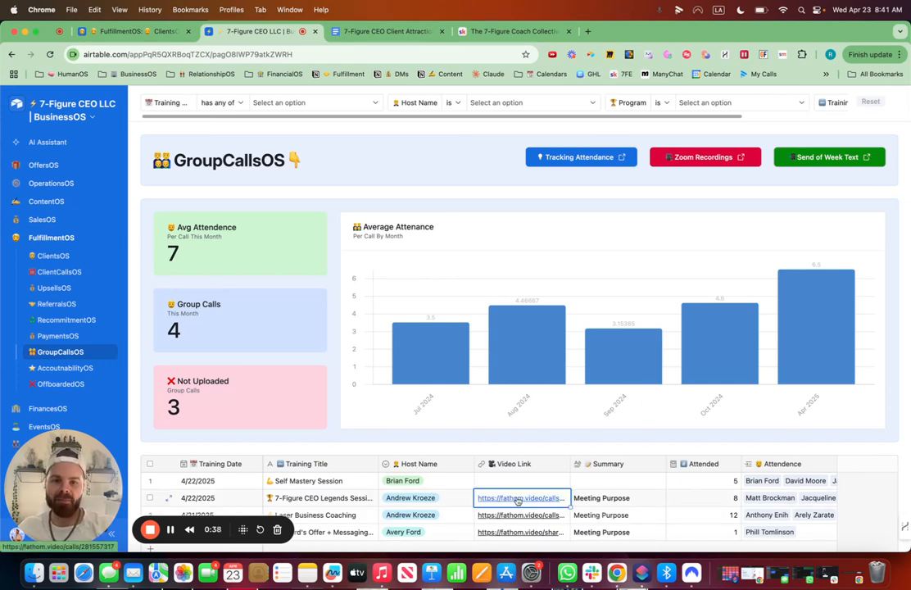
left_click(127, 31)
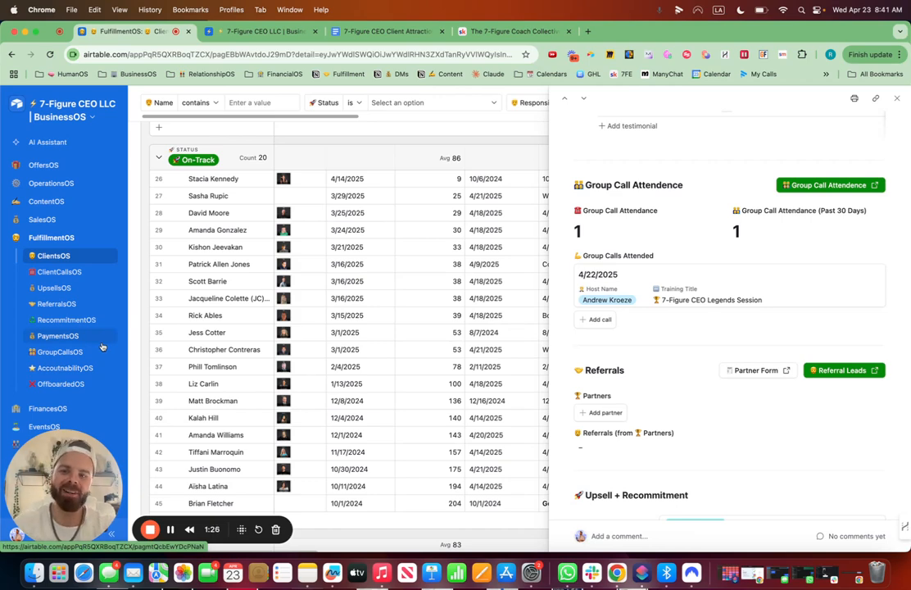
left_click(588, 32)
left_click(764, 74)
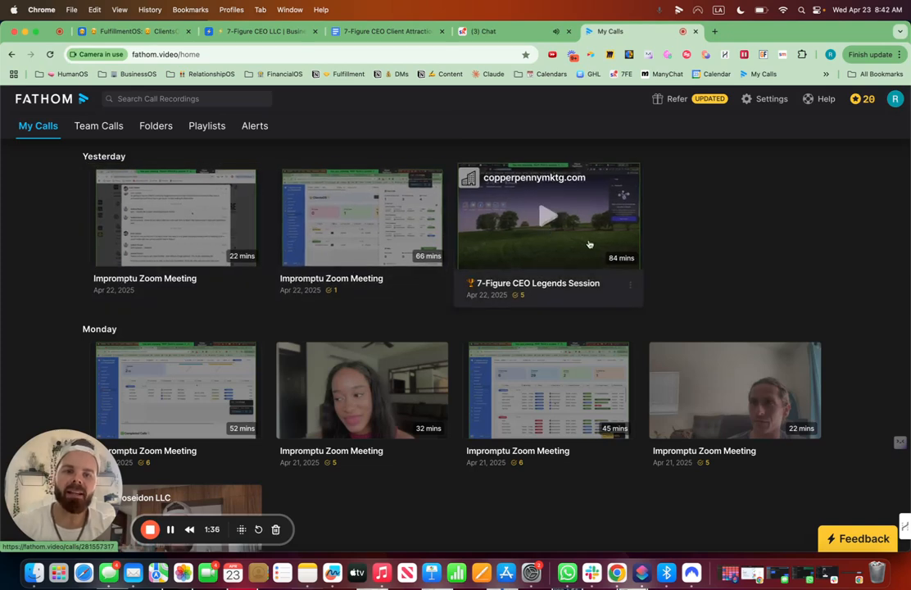
left_click(557, 232)
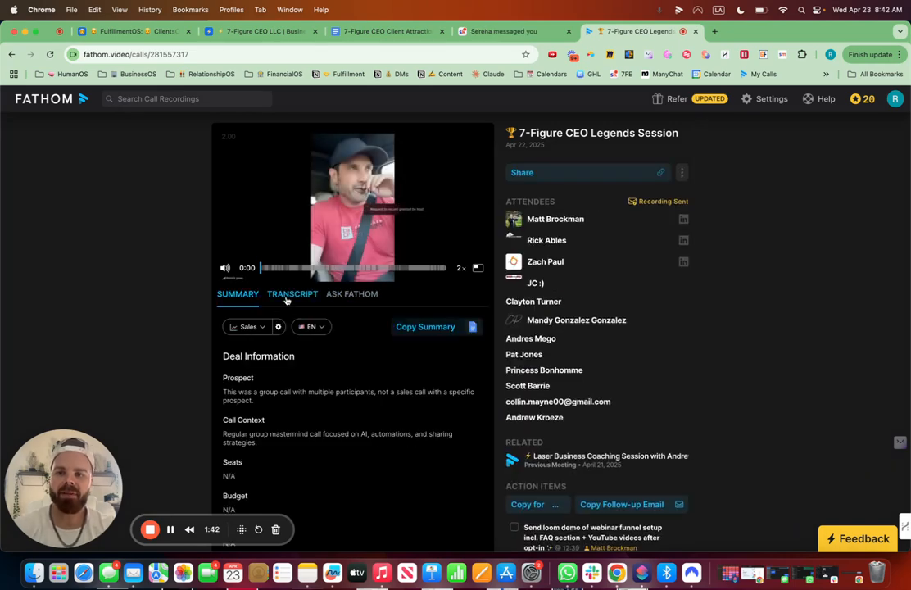
Switch the call summary template to General and read through the generated summary.
left_click(254, 328)
left_click(278, 365)
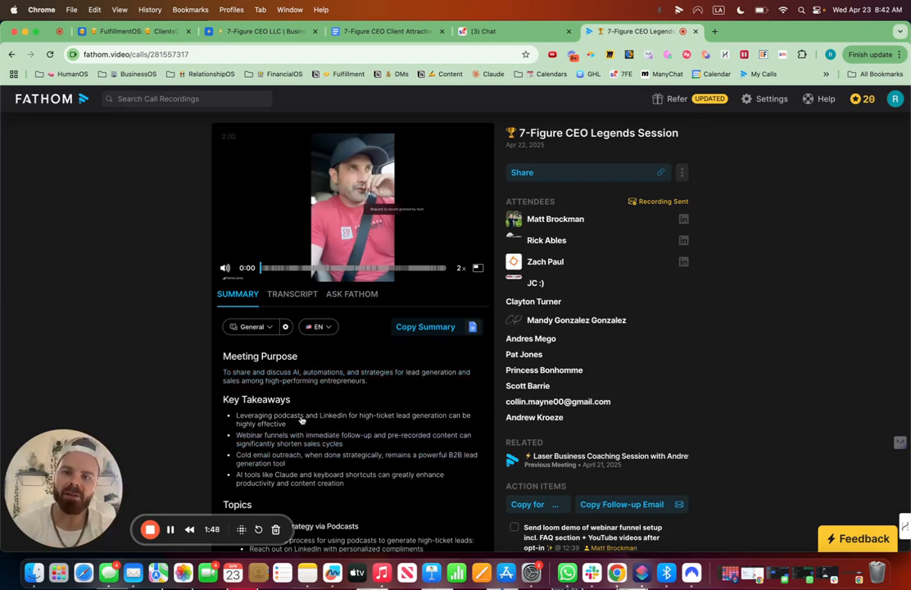
scroll(325, 417, "down", 10)
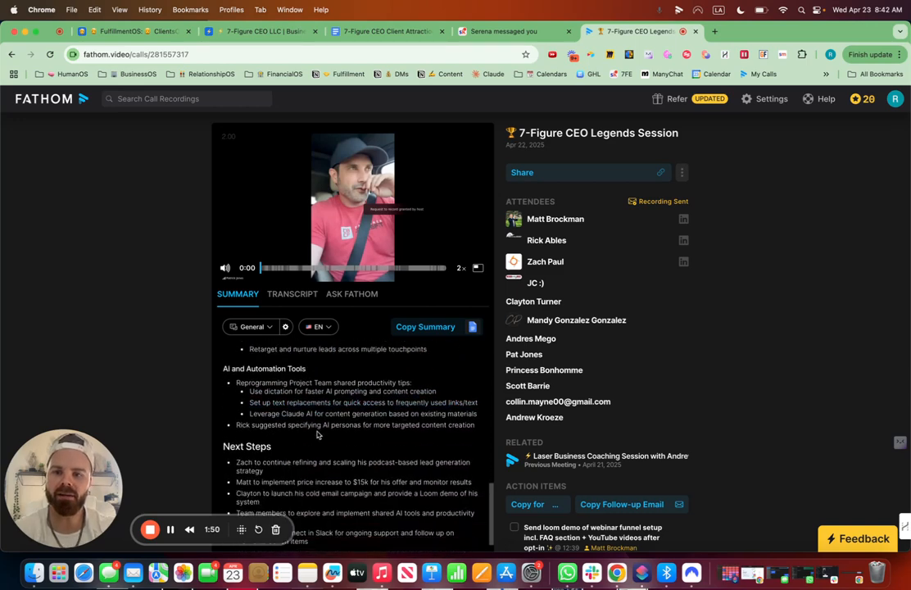
scroll(316, 432, "up", 10)
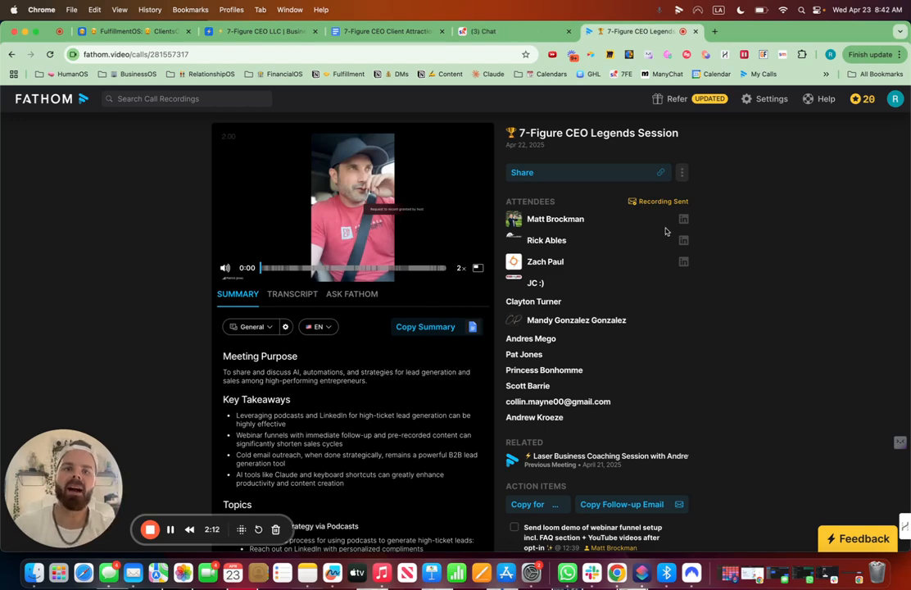
Open the Airtable home page in a new browser tab.
left_click(714, 32)
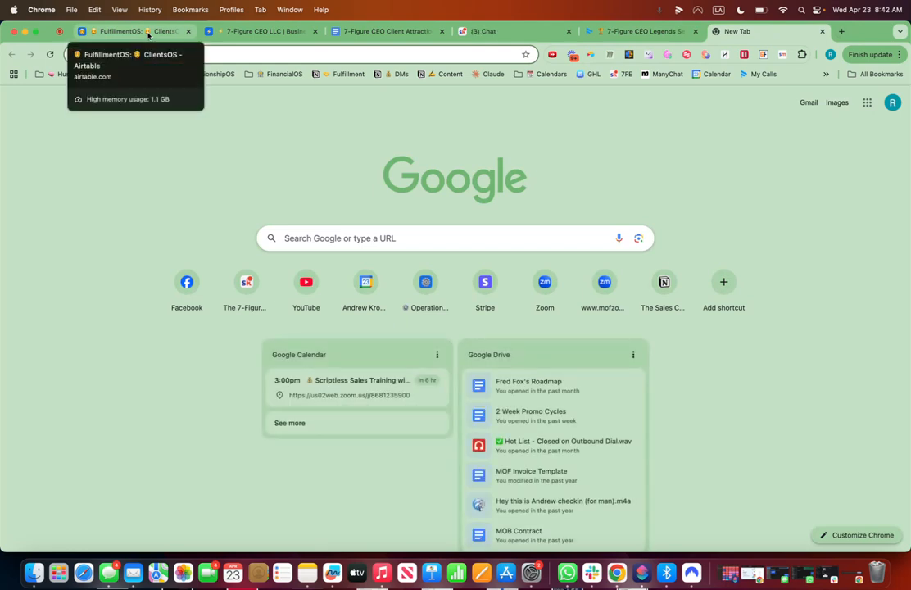
type("air")
key("Return")
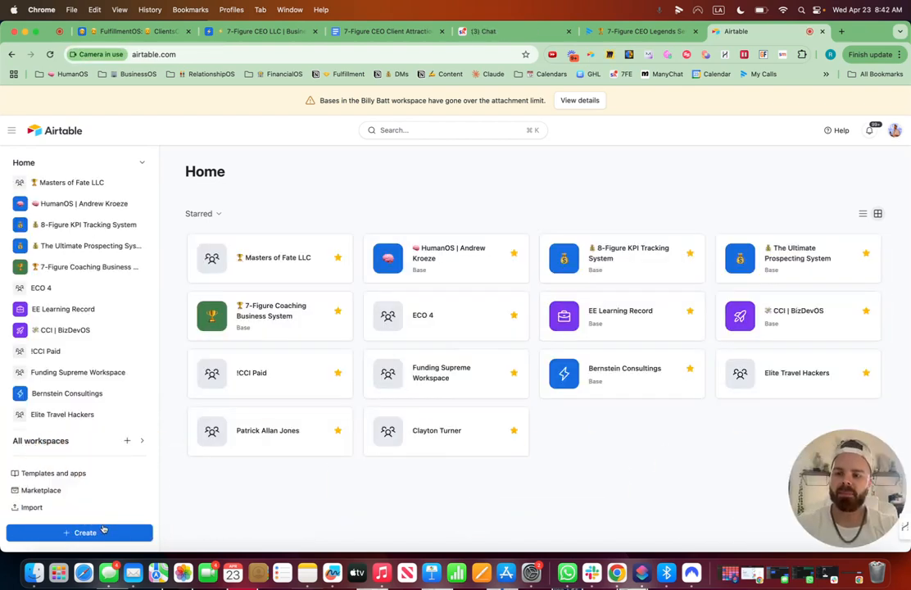
left_click(103, 531)
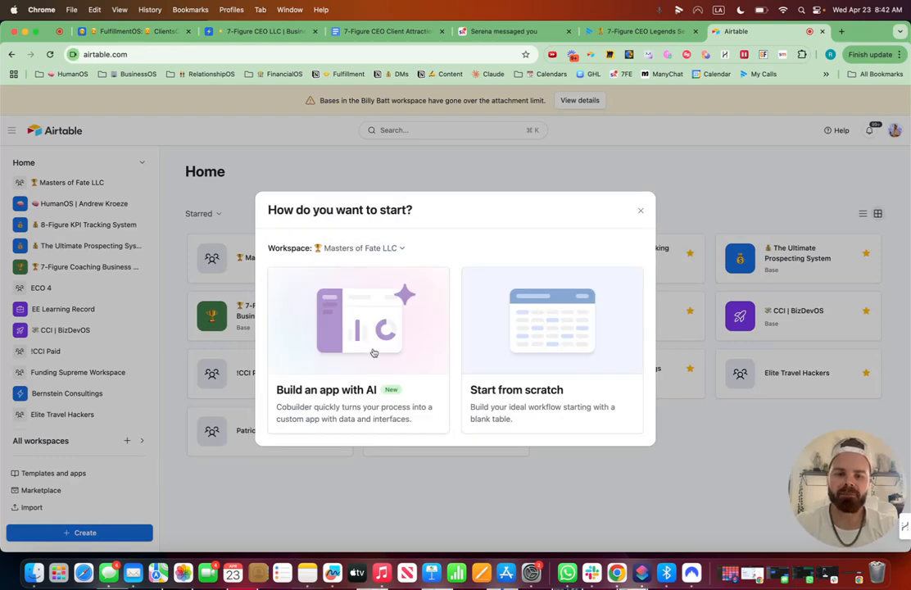
left_click(372, 352)
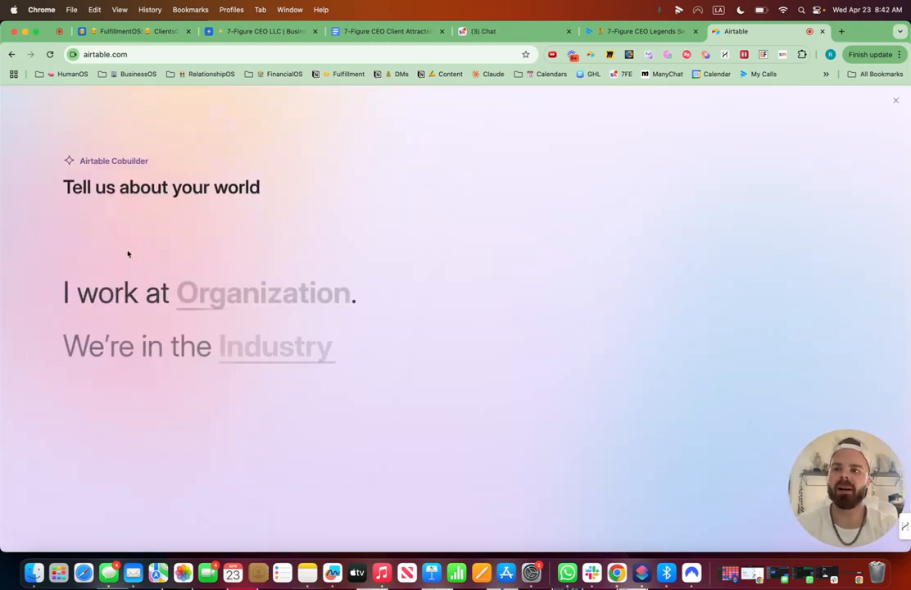
left_click(12, 55)
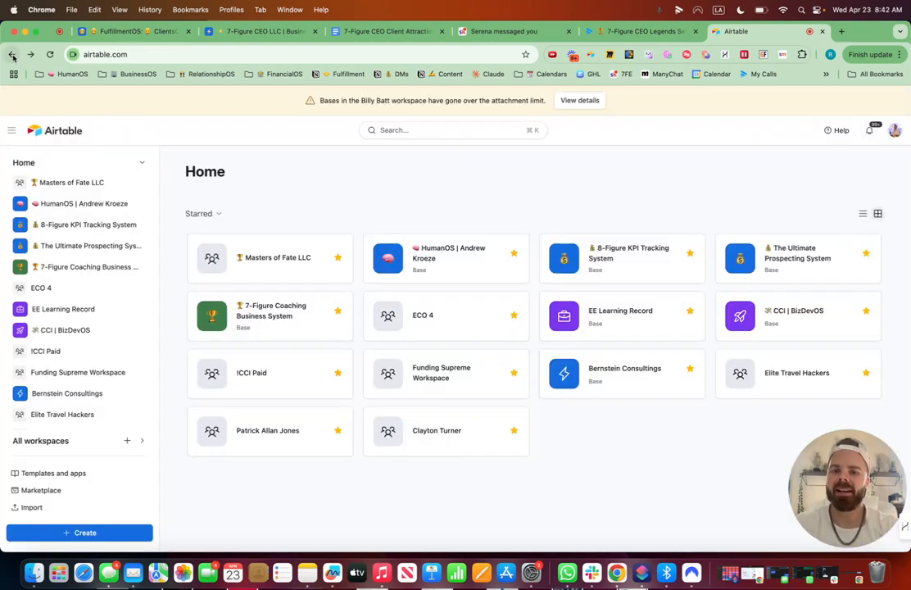
Create a new base from scratch and close the AI Assistant panel.
left_click(90, 532)
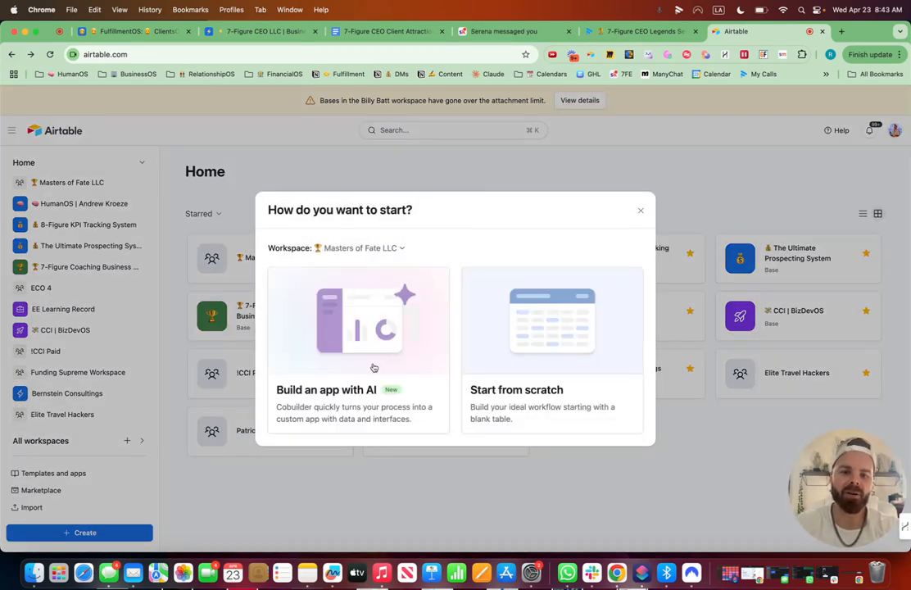
left_click(579, 372)
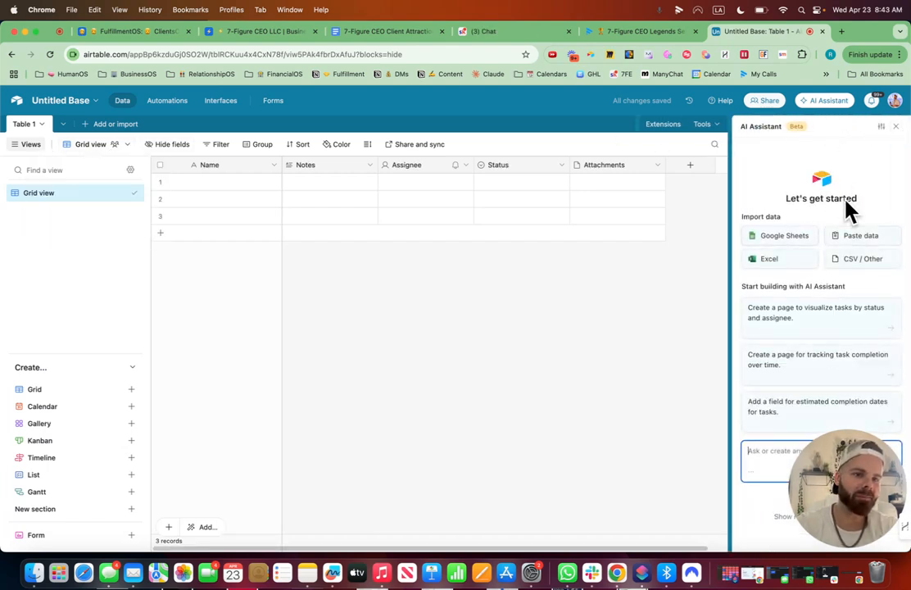
left_click(896, 126)
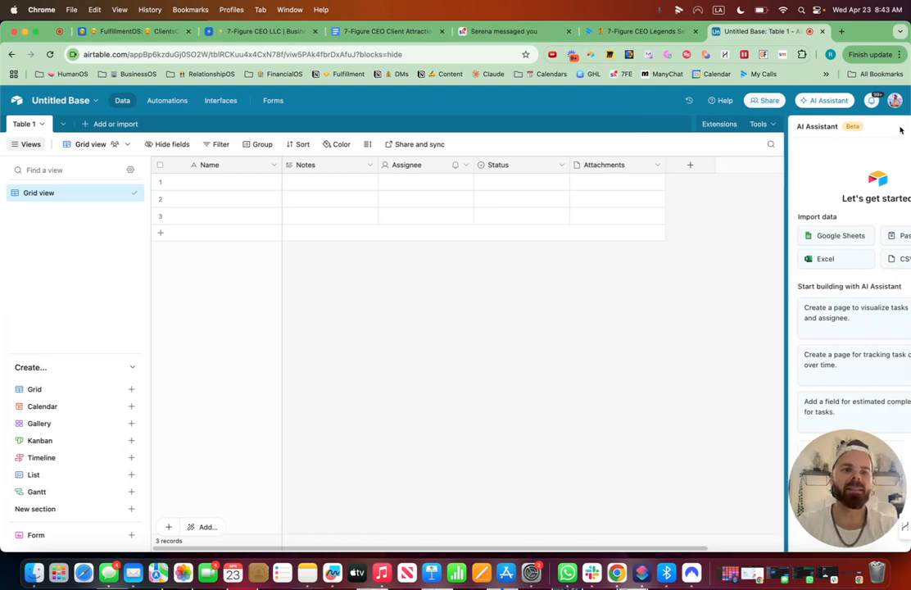
Delete the Notes, Assignee, Status and Attachments fields from the table.
left_click(369, 166)
left_click(342, 470)
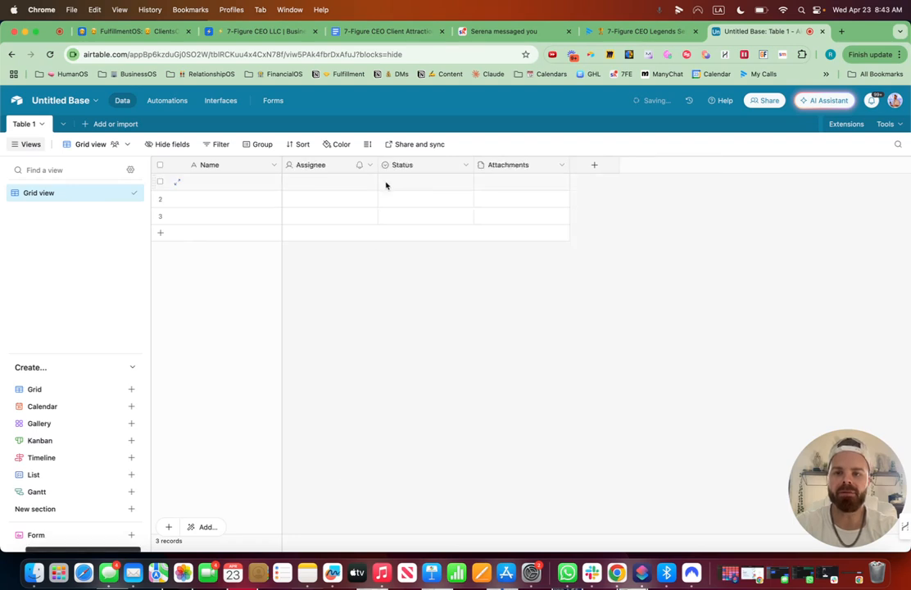
left_click(369, 165)
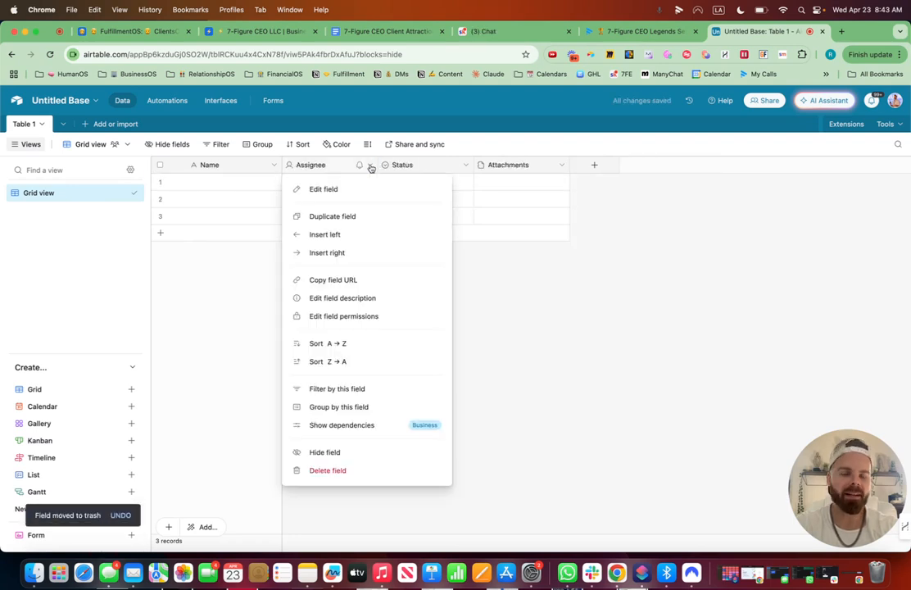
left_click(352, 471)
left_click(369, 164)
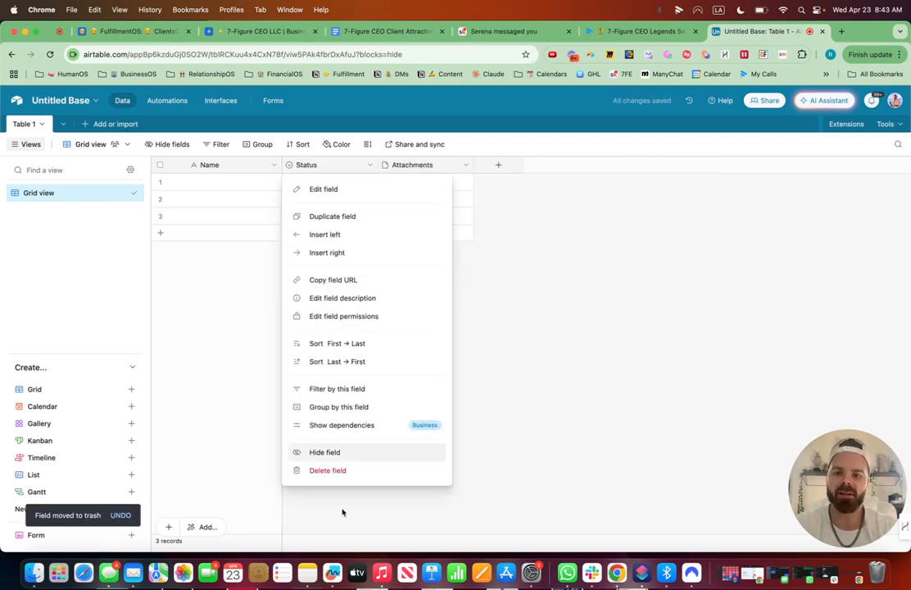
left_click(348, 471)
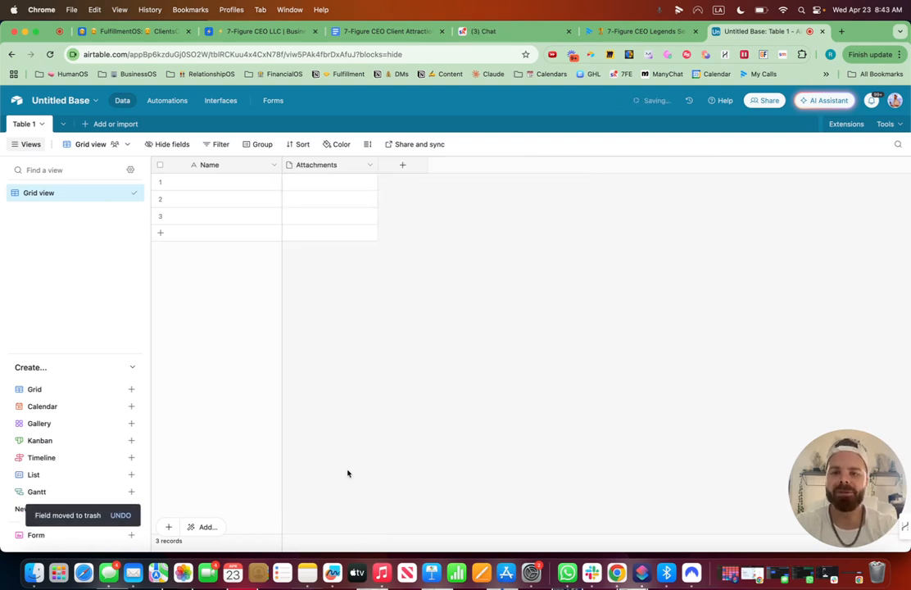
left_click(370, 165)
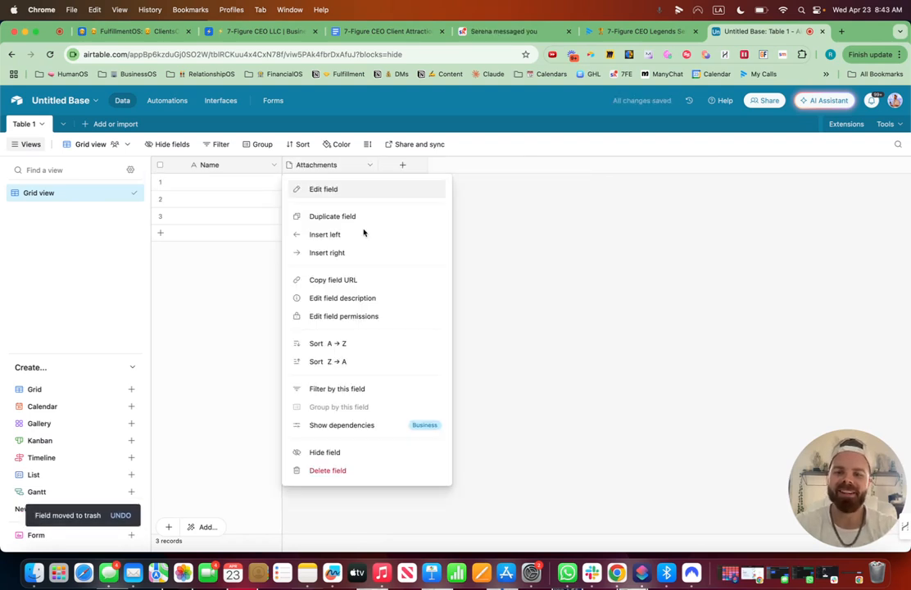
left_click(339, 472)
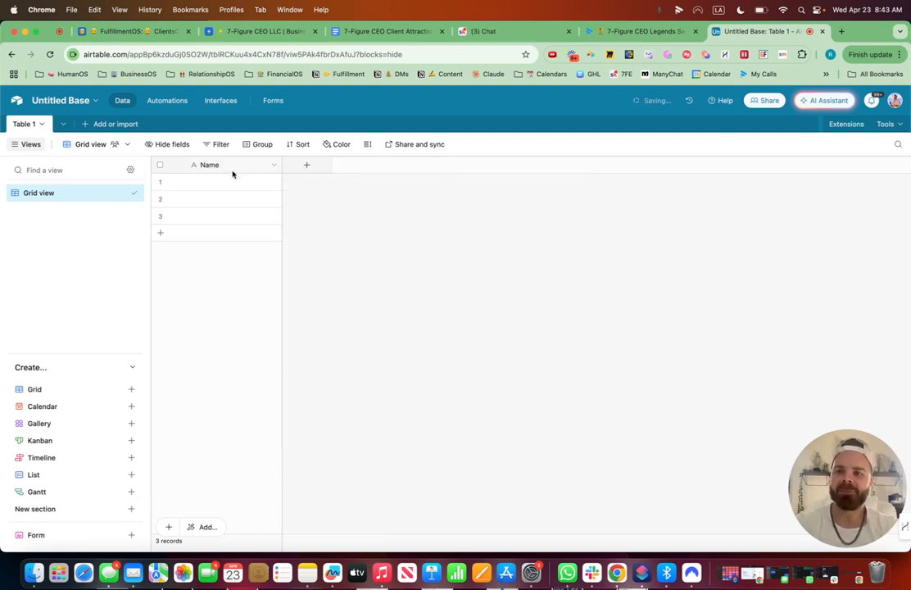
Rename the primary field to Client Name with an emoji in front.
left_click(277, 167)
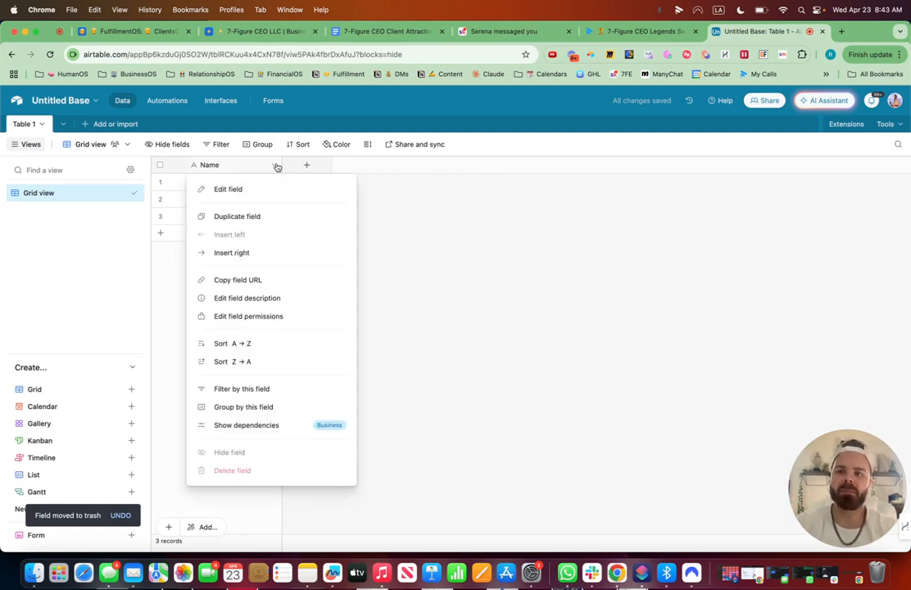
left_click(261, 192)
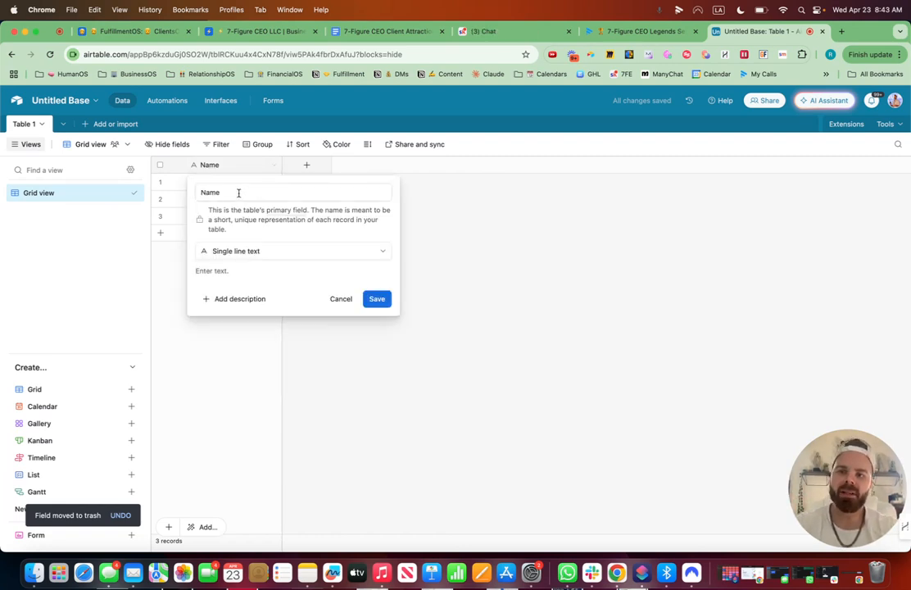
left_click_drag(238, 192, 200, 193)
key("BackSpace")
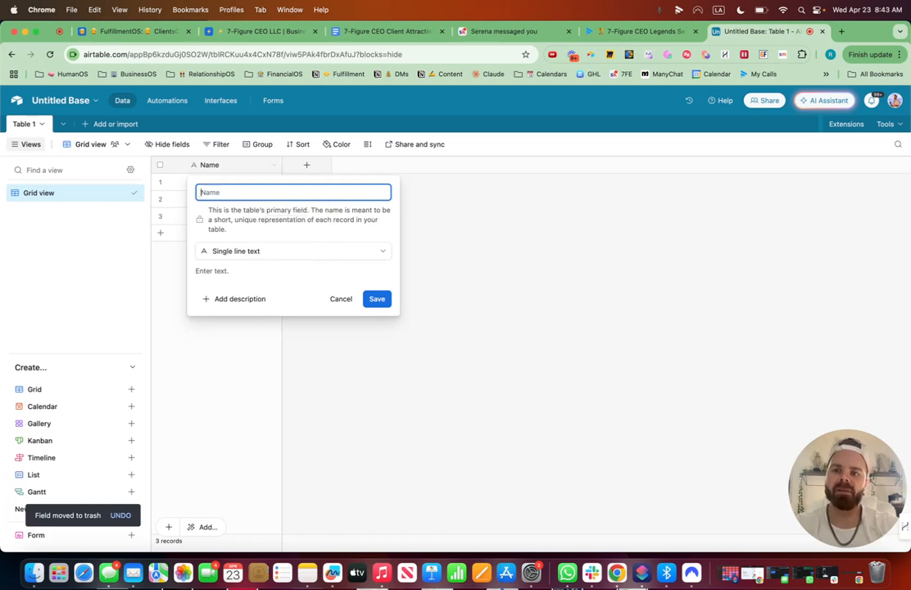
key("ctrl+super+space")
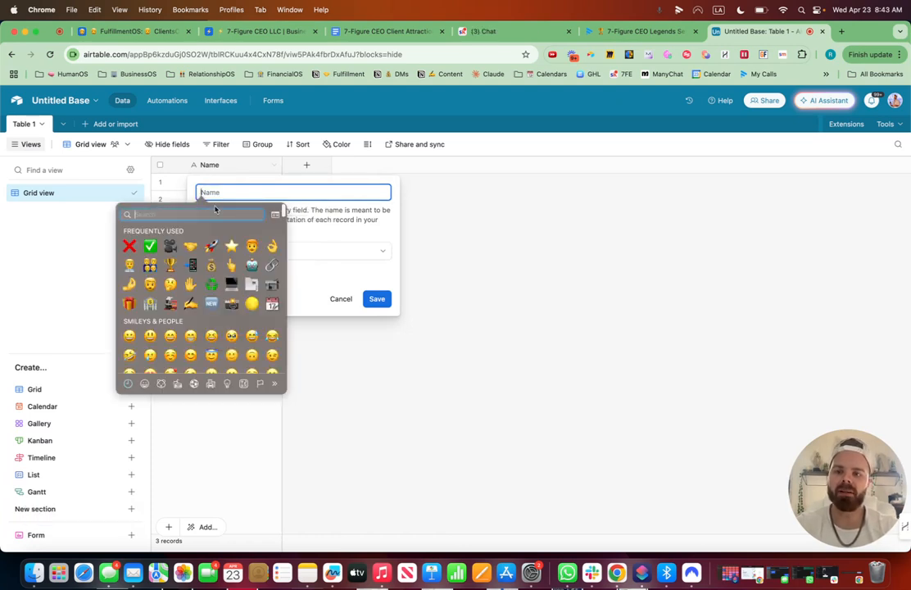
key("Return")
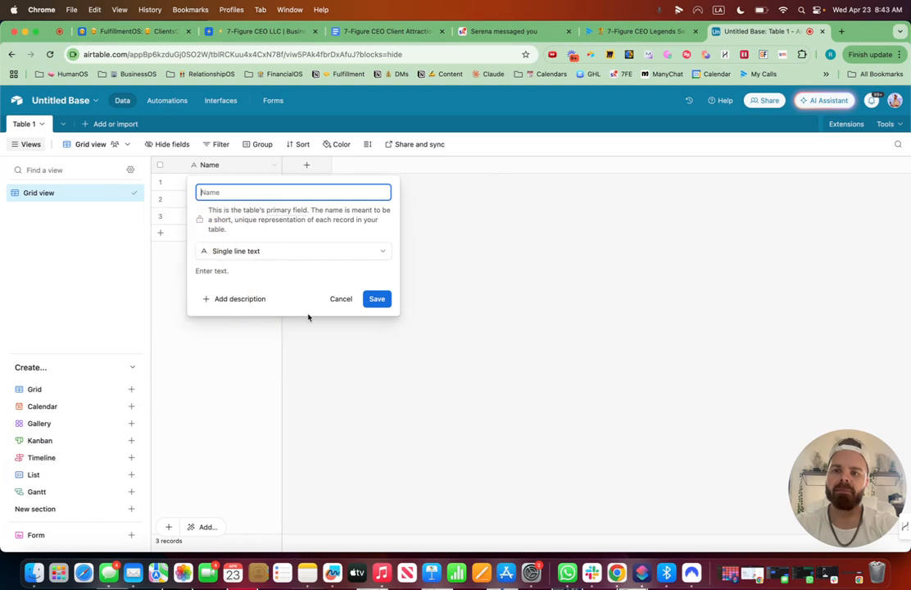
type("Client Name")
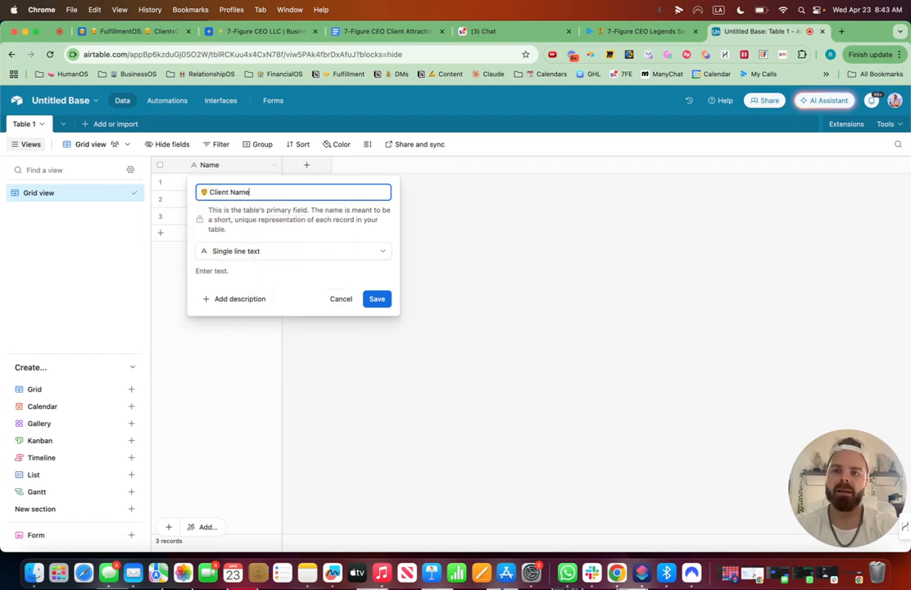
left_click(376, 299)
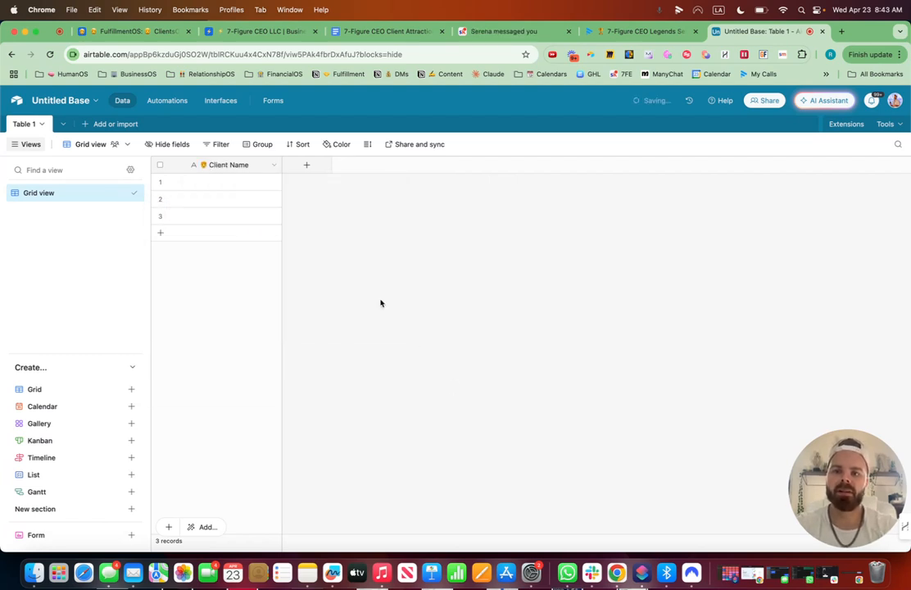
Add a second blank table to the base from scratch.
left_click(307, 166)
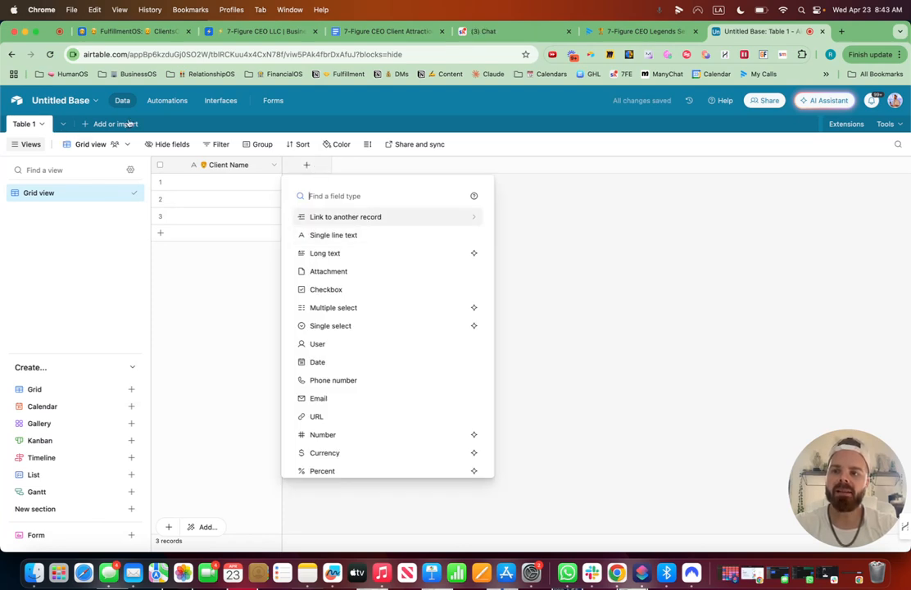
left_click(541, 256)
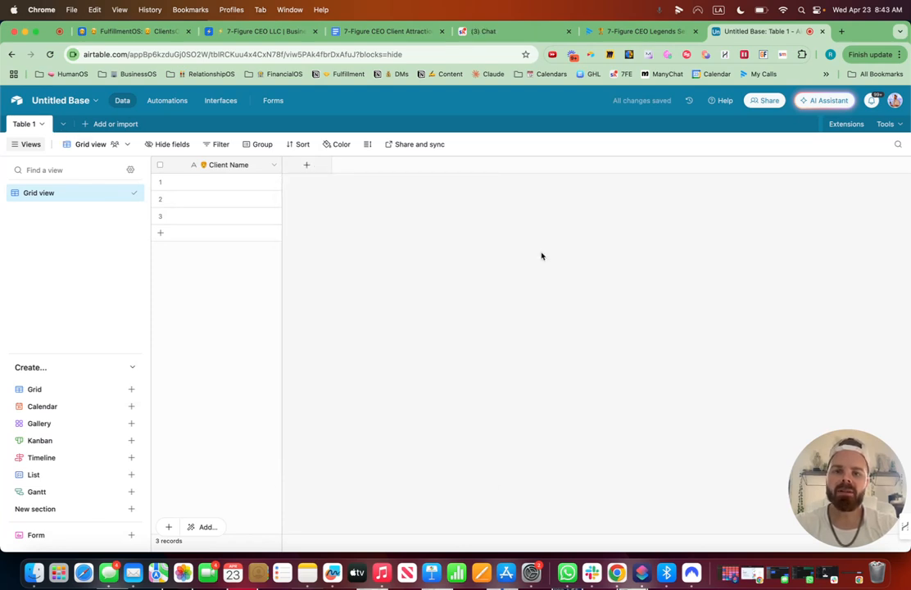
left_click(91, 124)
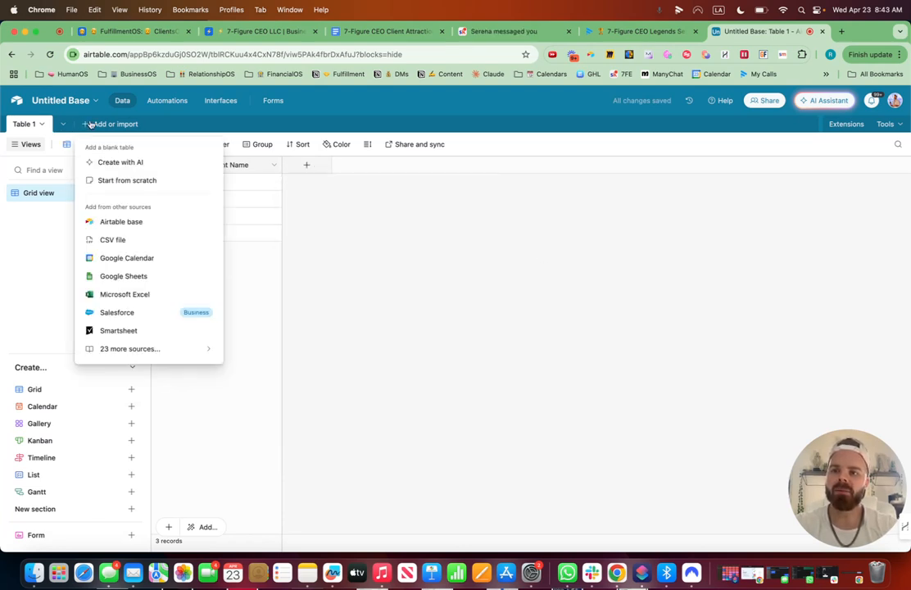
left_click(122, 181)
Rename the second table to Calls with a red emoji in front of the name.
key("ctrl+super+space")
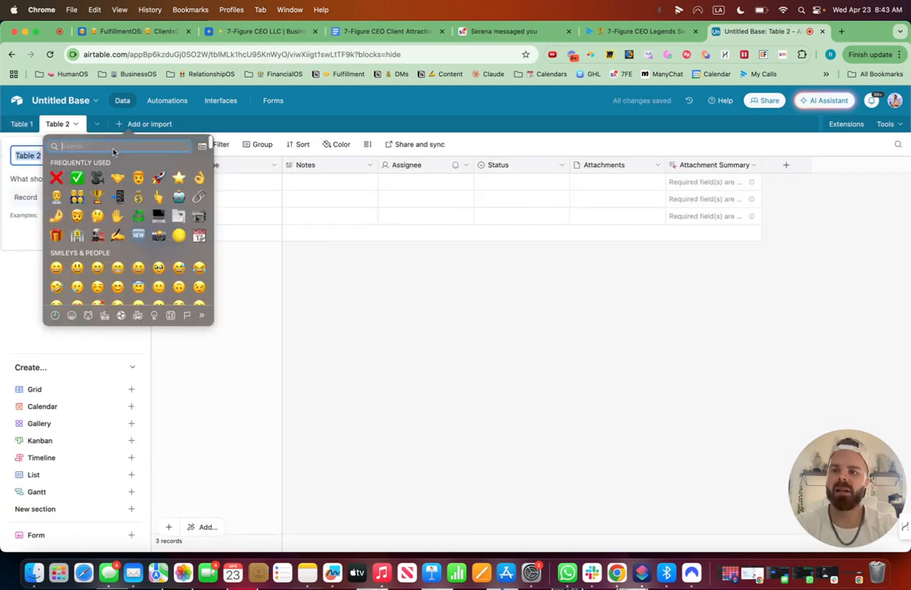
type("computer")
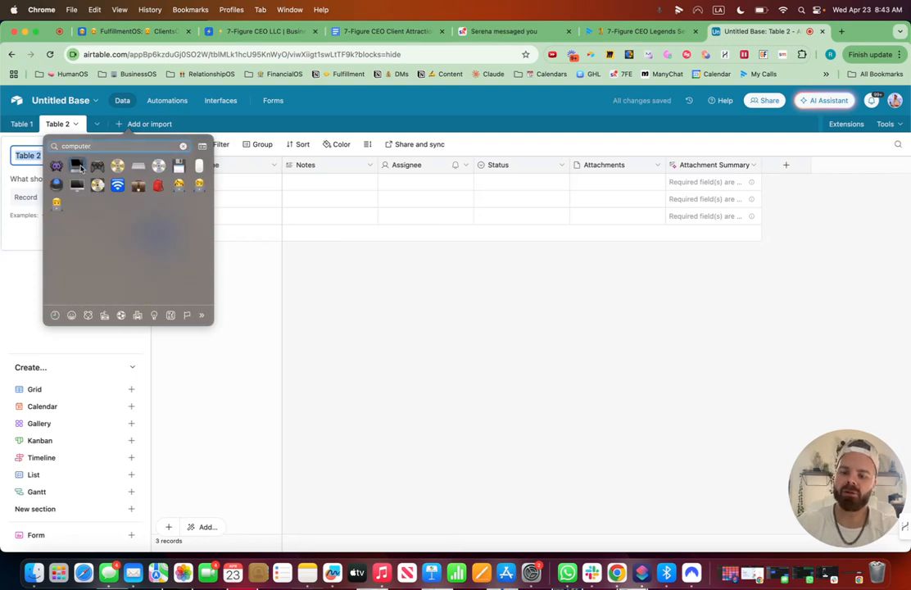
left_click(77, 167)
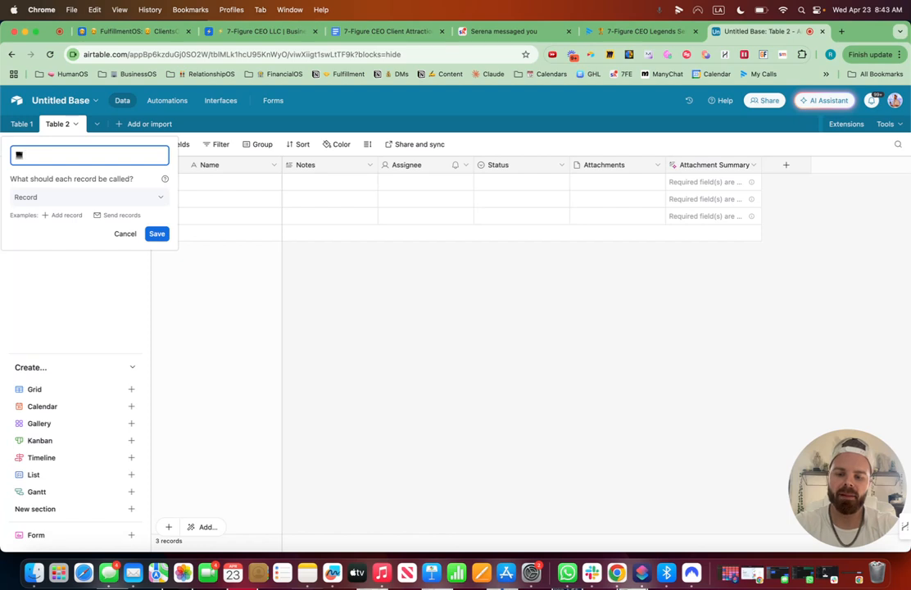
type("Calls")
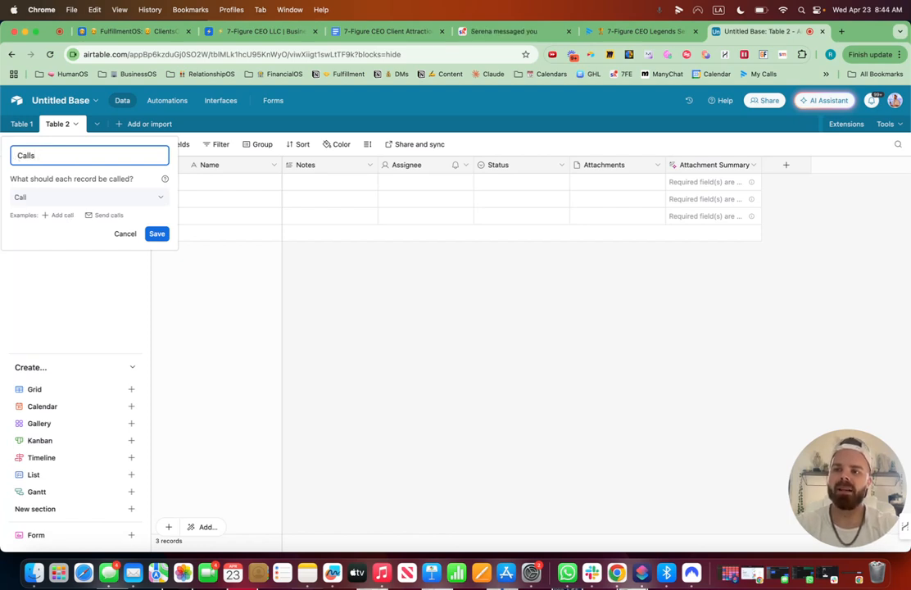
key("ctrl+super+space")
type("call")
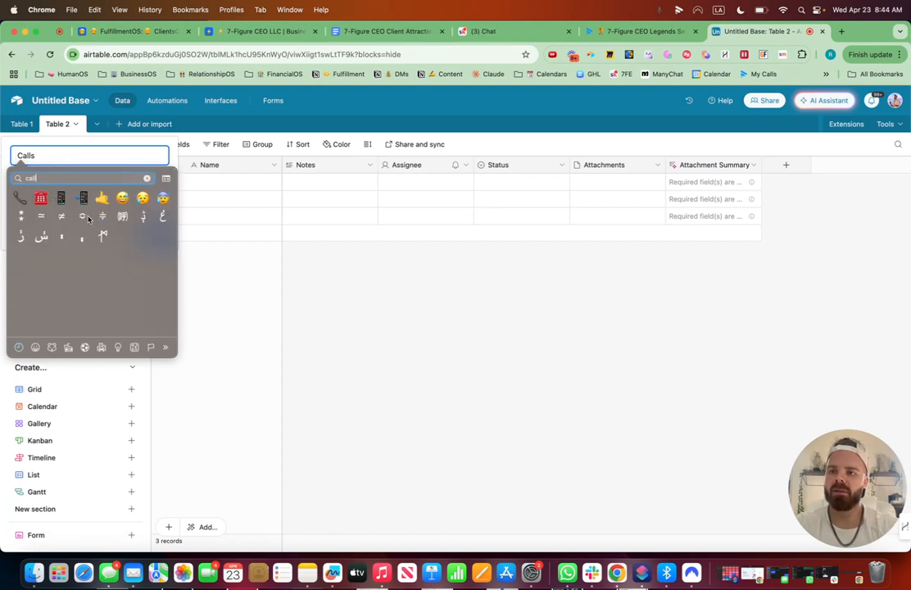
left_click(41, 199)
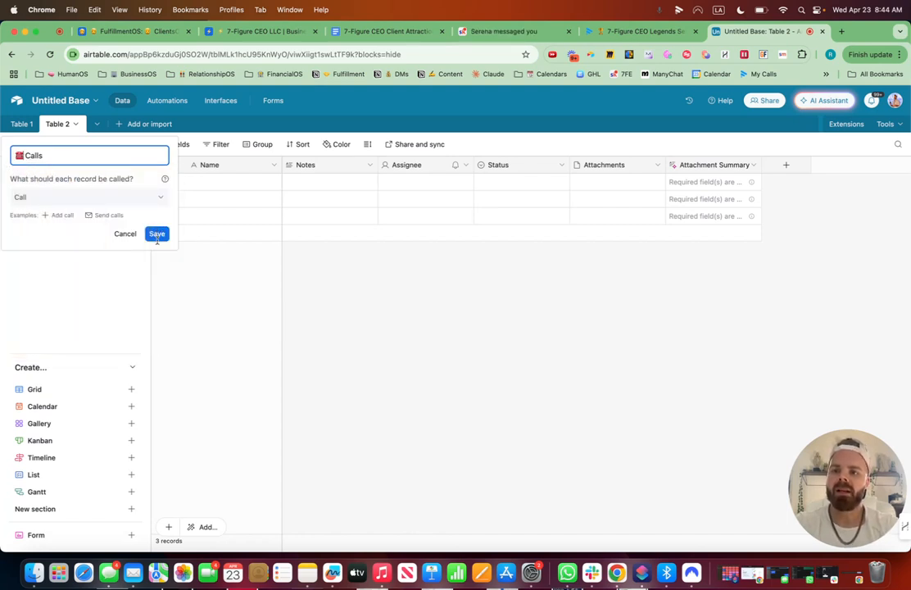
left_click(156, 232)
Delete the Notes, Assignee, Status, Attachments and Attachment Summary fields from the Calls table.
left_click(370, 165)
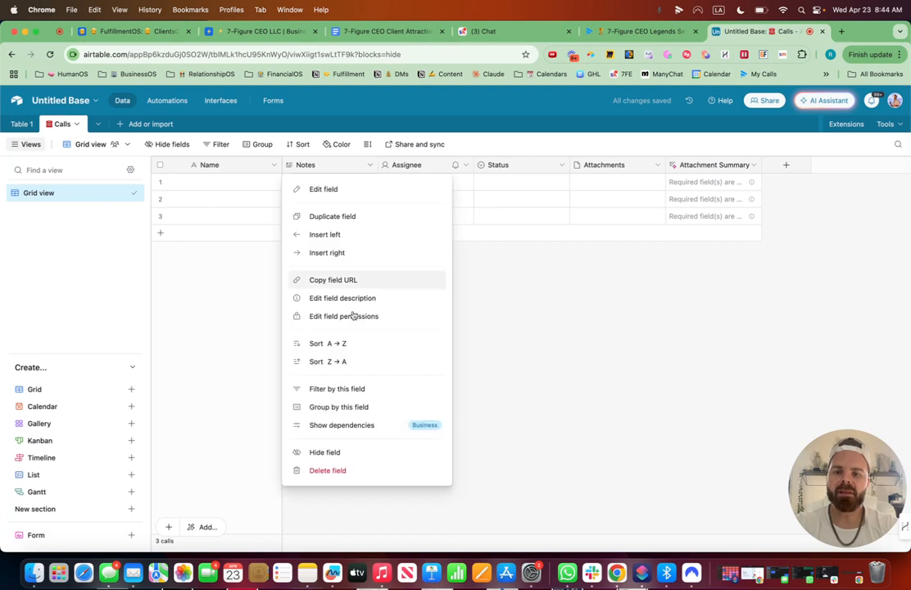
left_click(338, 472)
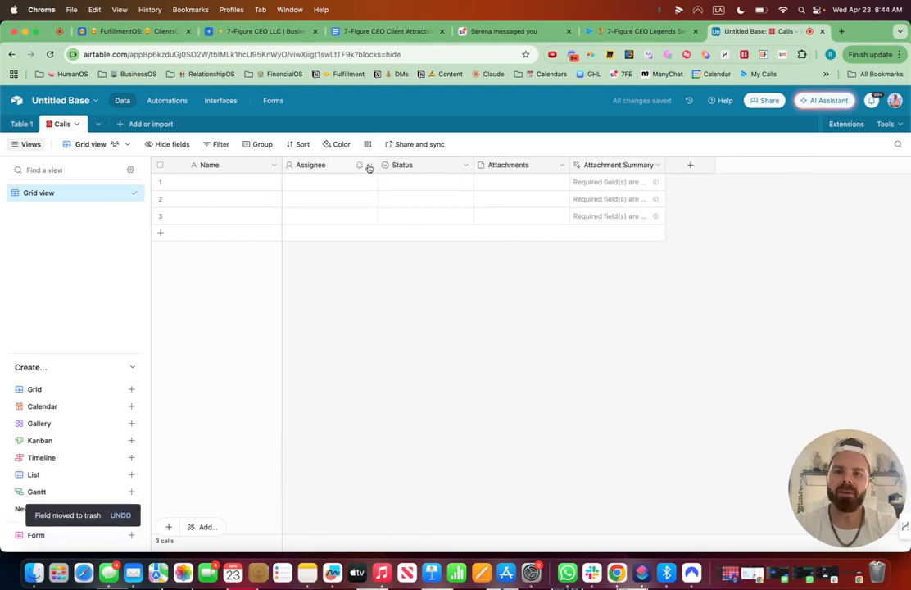
left_click(370, 166)
left_click(345, 472)
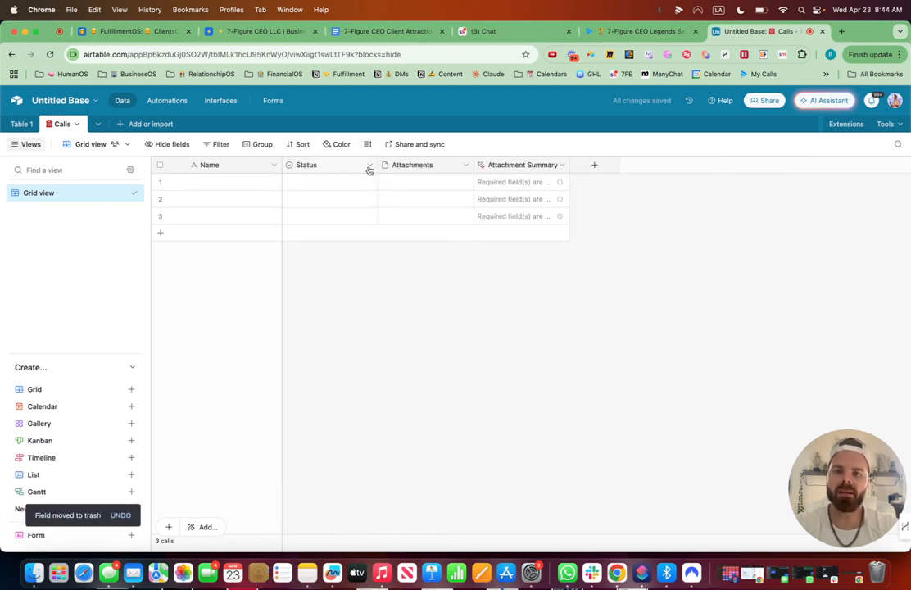
left_click(369, 165)
left_click(376, 479)
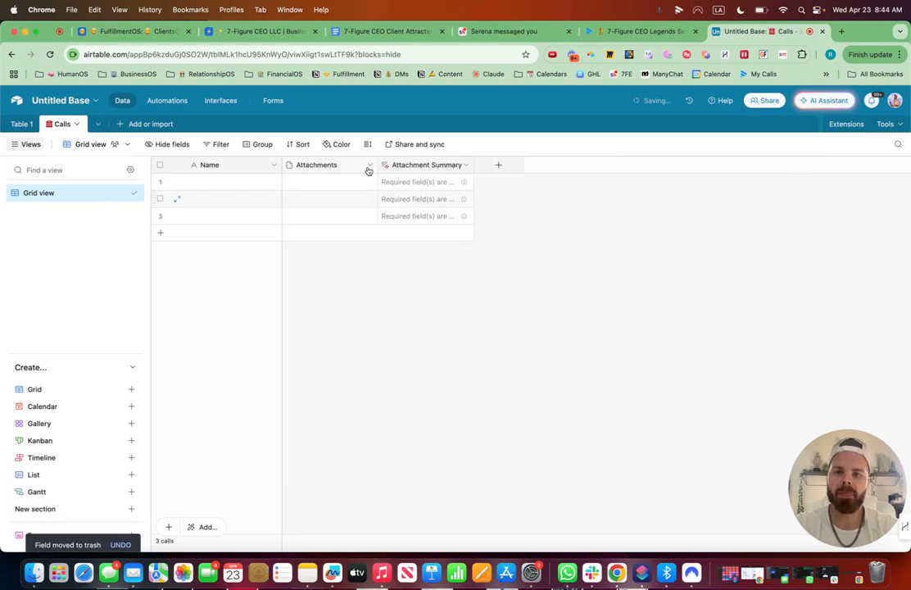
left_click(369, 167)
left_click(370, 473)
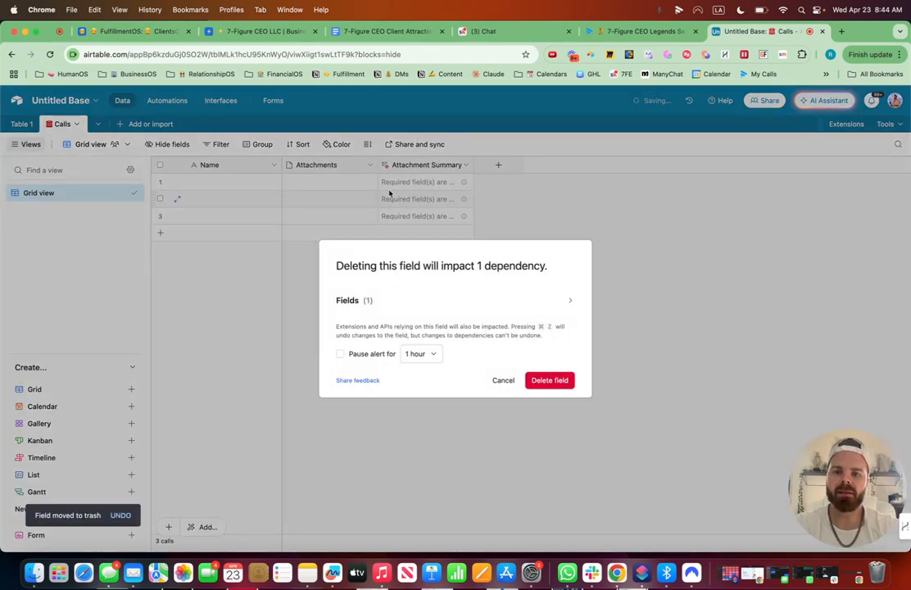
left_click(550, 381)
left_click(370, 166)
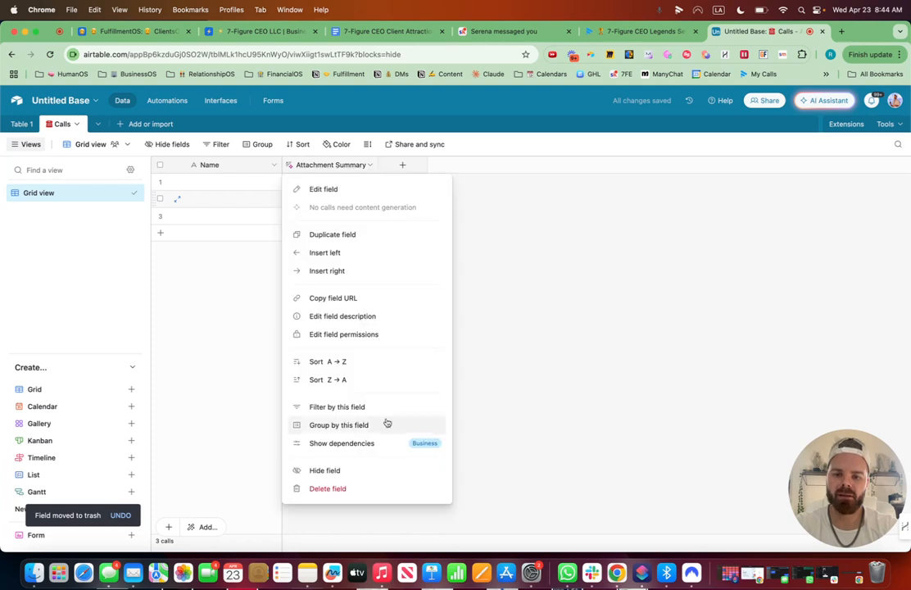
left_click(376, 489)
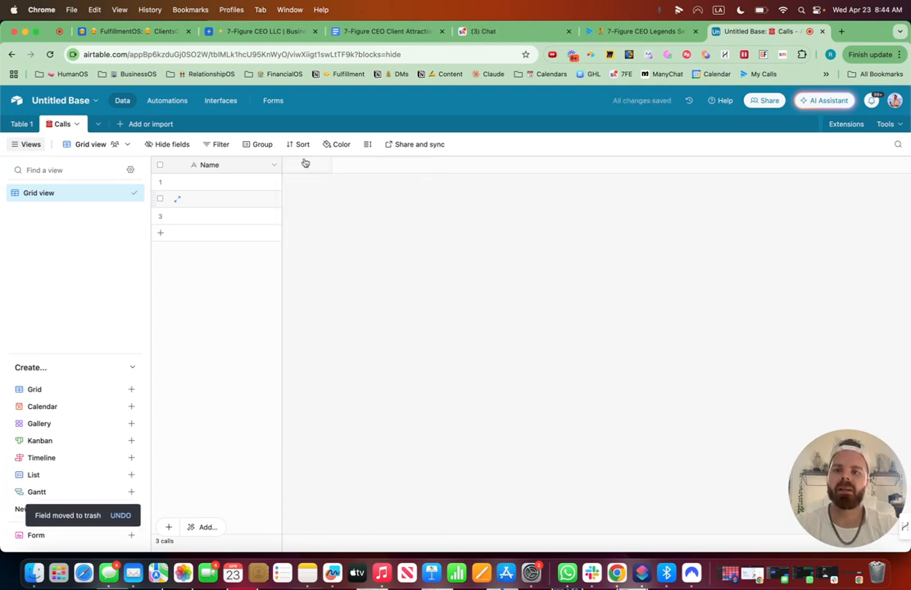
Add a URL field named Call Link with a link emoji in front to the Calls table.
left_click(306, 164)
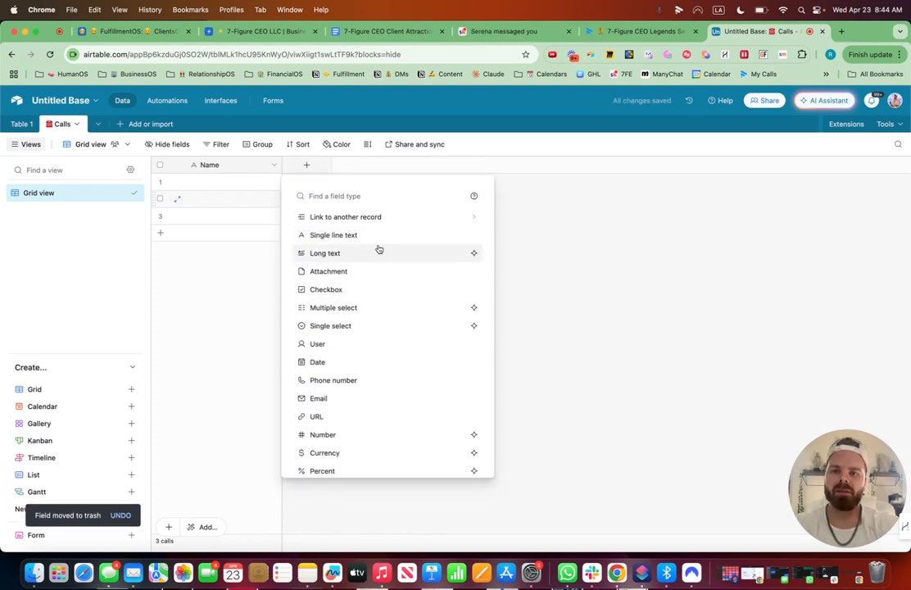
type("url")
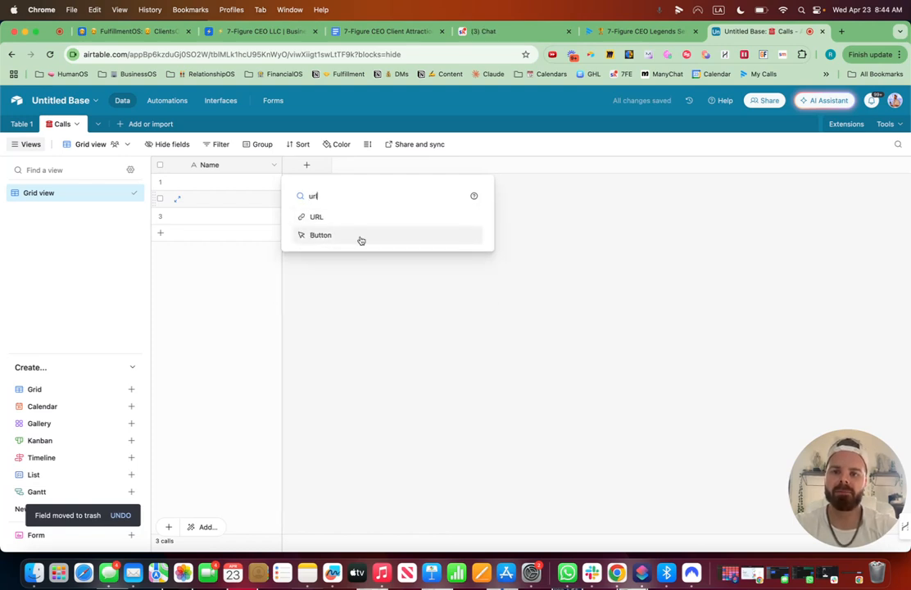
left_click(348, 224)
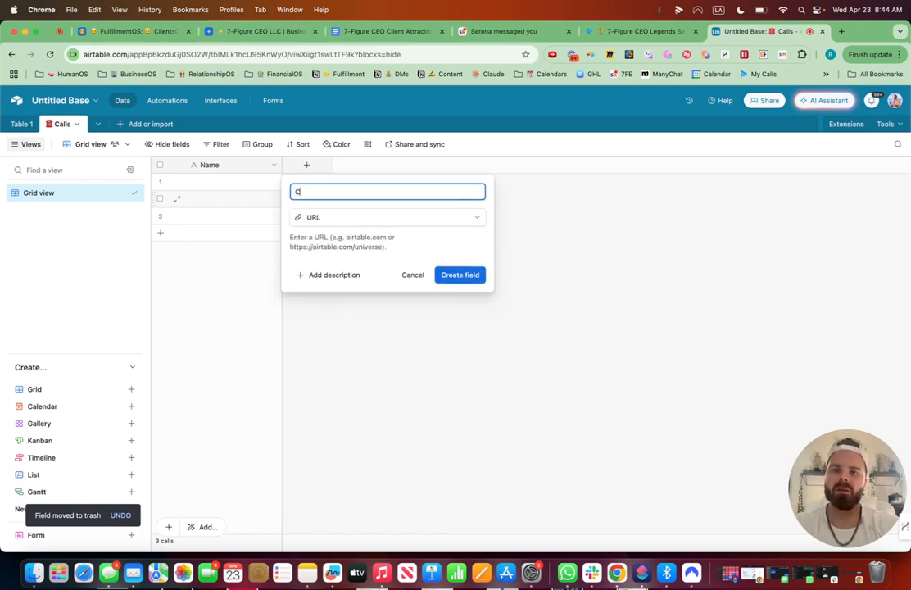
key("ctrl+super+space")
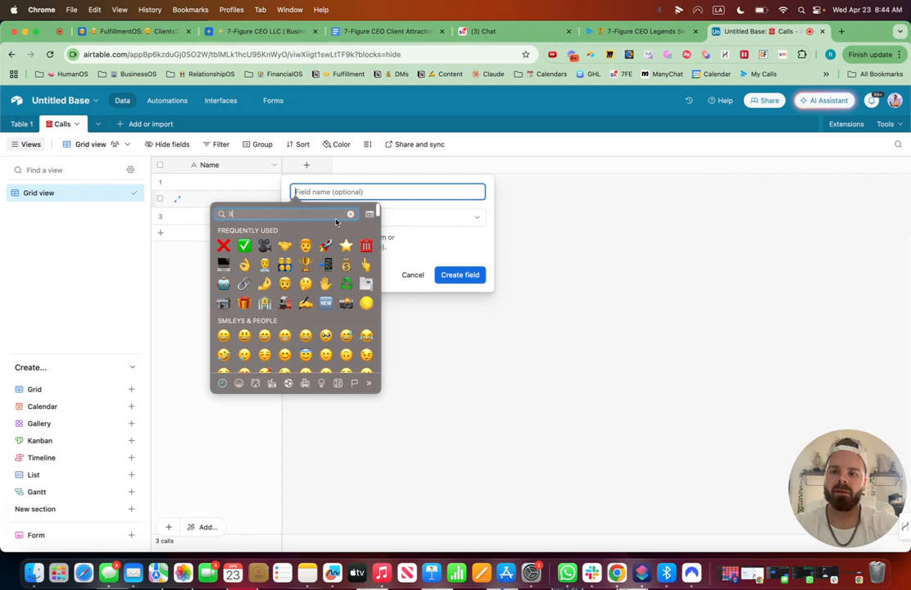
type("link")
left_click(227, 235)
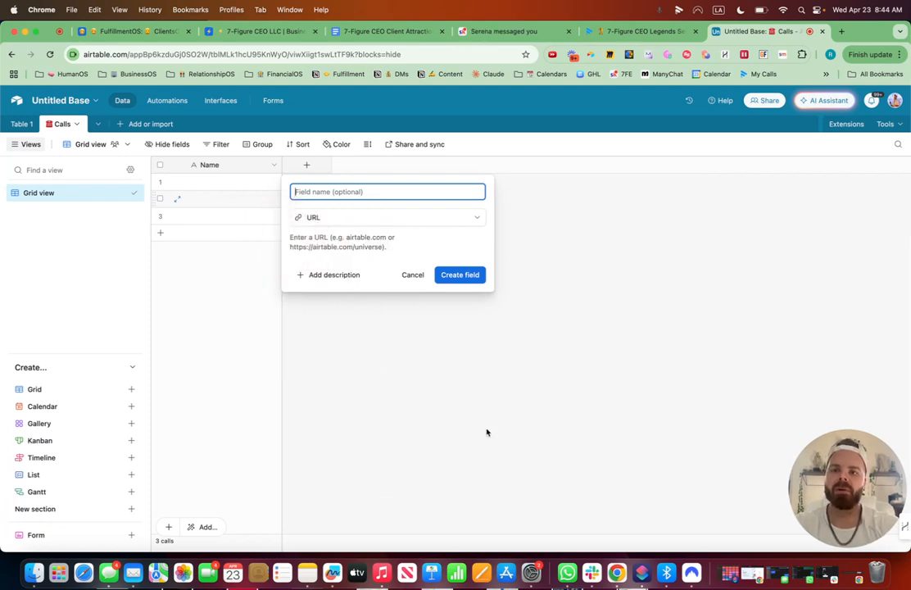
type("Call Link")
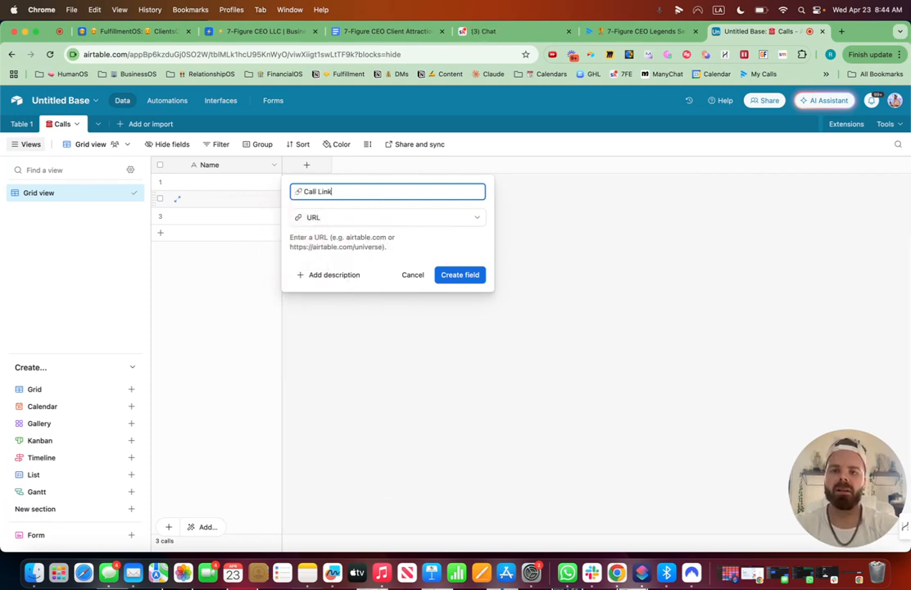
left_click(460, 274)
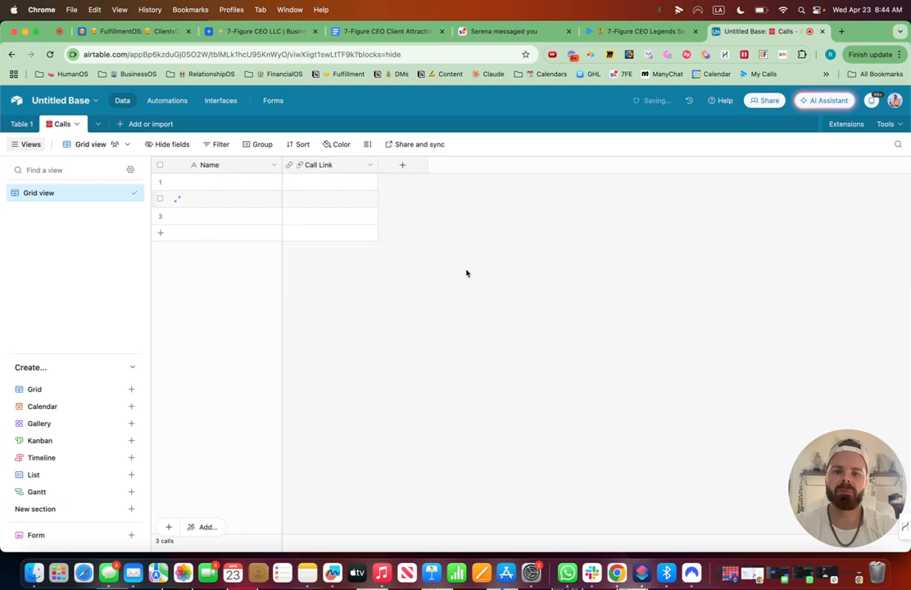
Rename the first table to Clients, with the same emoji as the Client Name field in front.
left_click(403, 167)
left_click(23, 125)
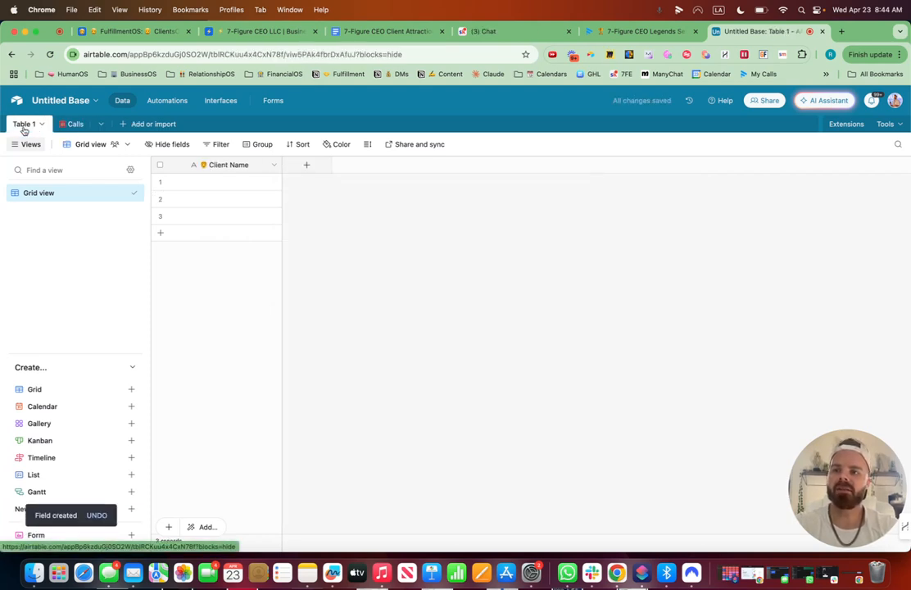
left_click(42, 123)
left_click(51, 180)
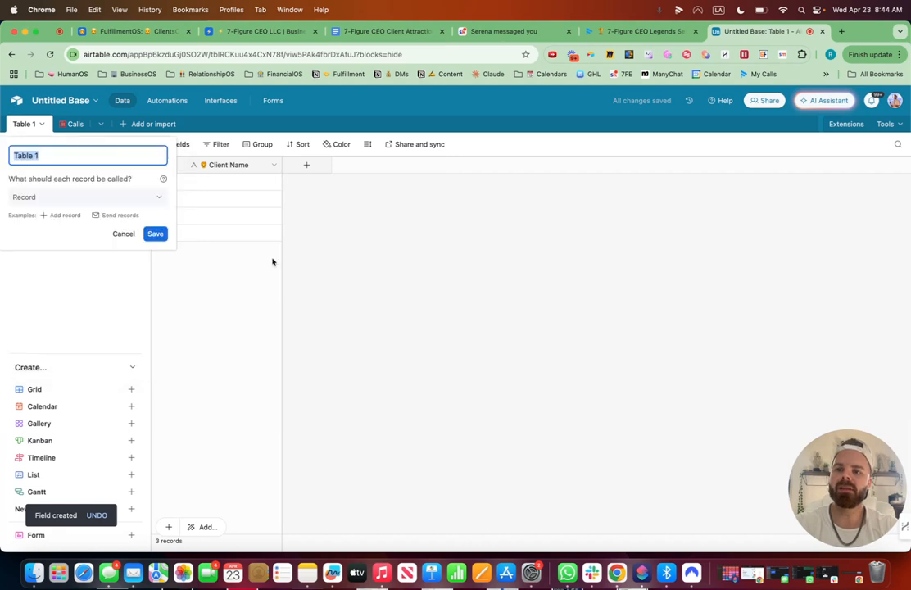
key("ctrl+super+space")
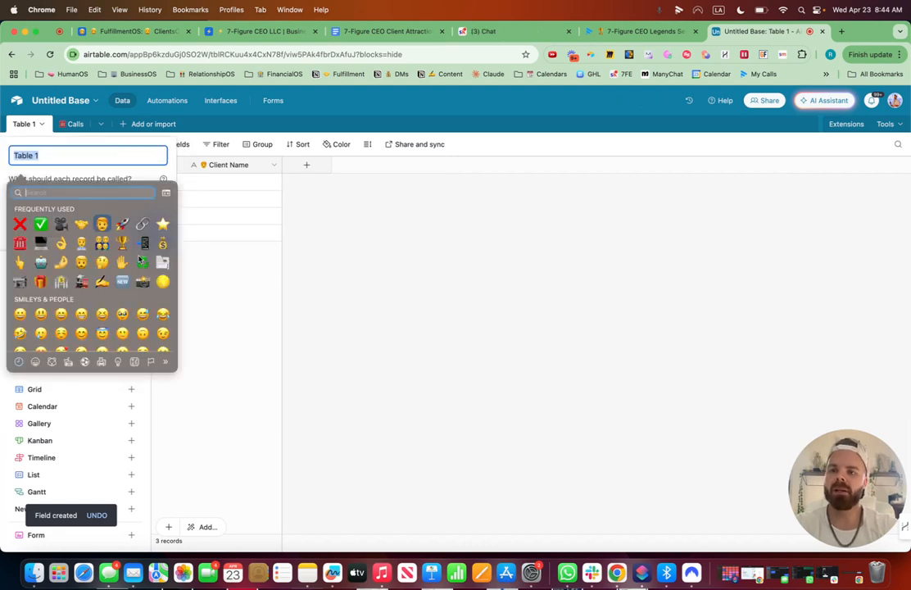
key("Escape")
key("super+v")
type("Clients")
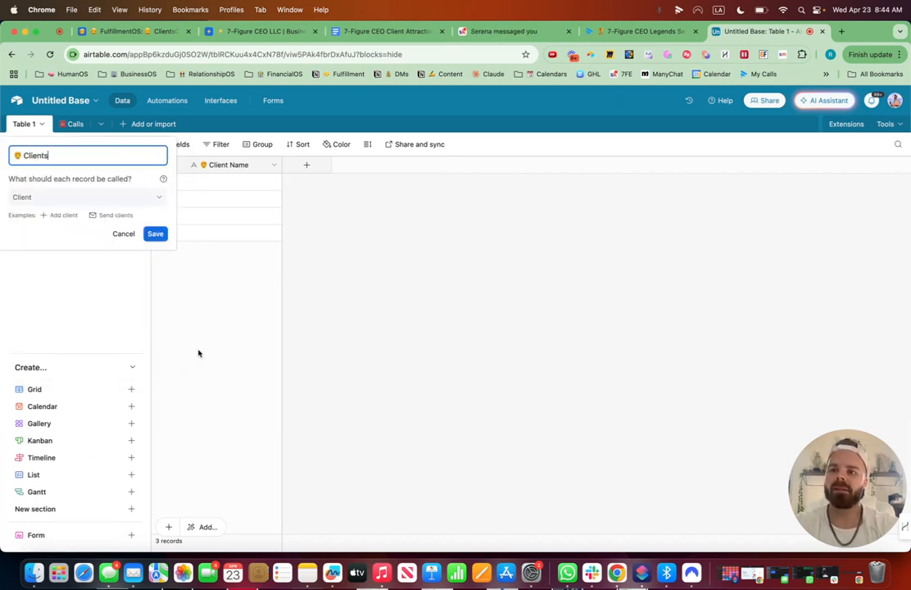
left_click(156, 234)
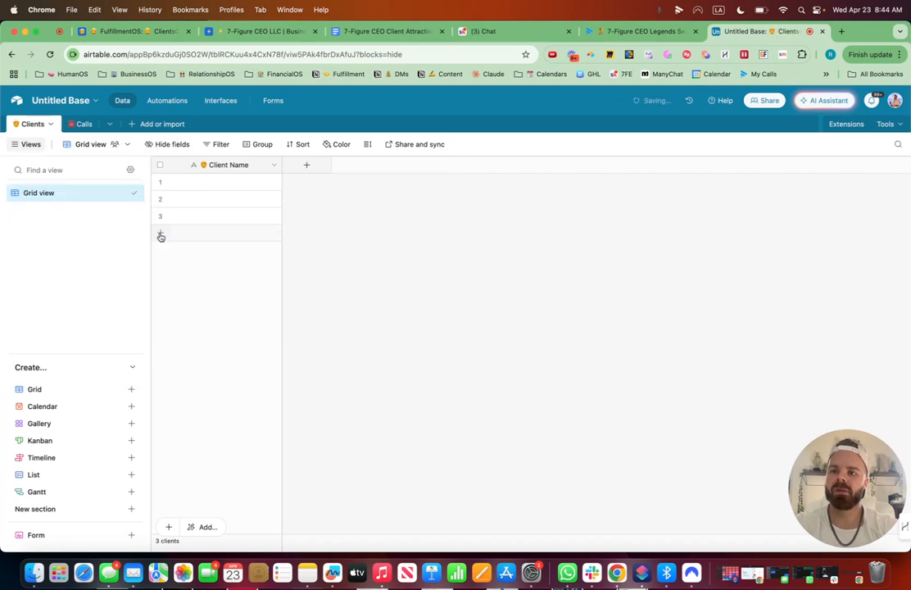
In the Calls table, add a field linking to Clients named Attendees with the client emoji, skipping lookup fields.
left_click(78, 124)
left_click(402, 166)
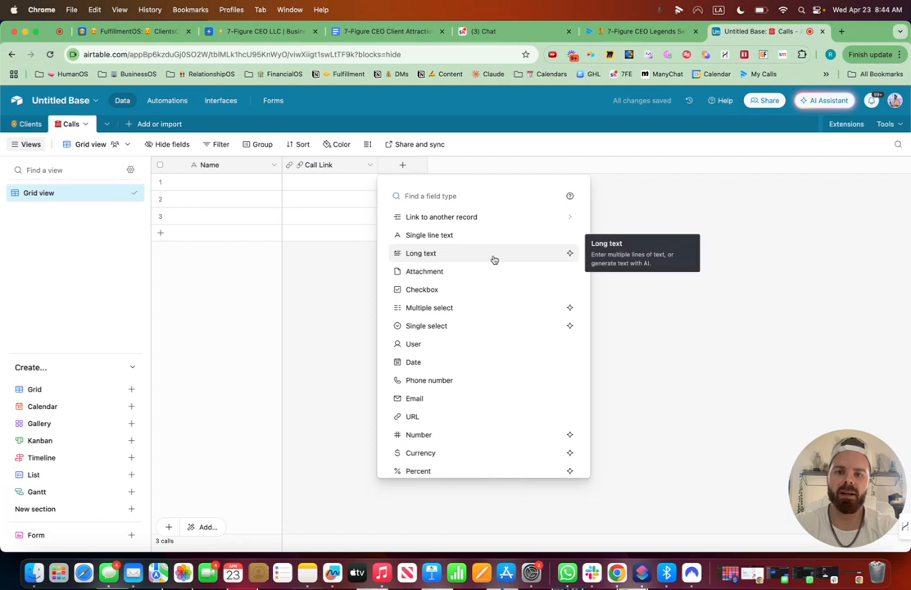
left_click(467, 217)
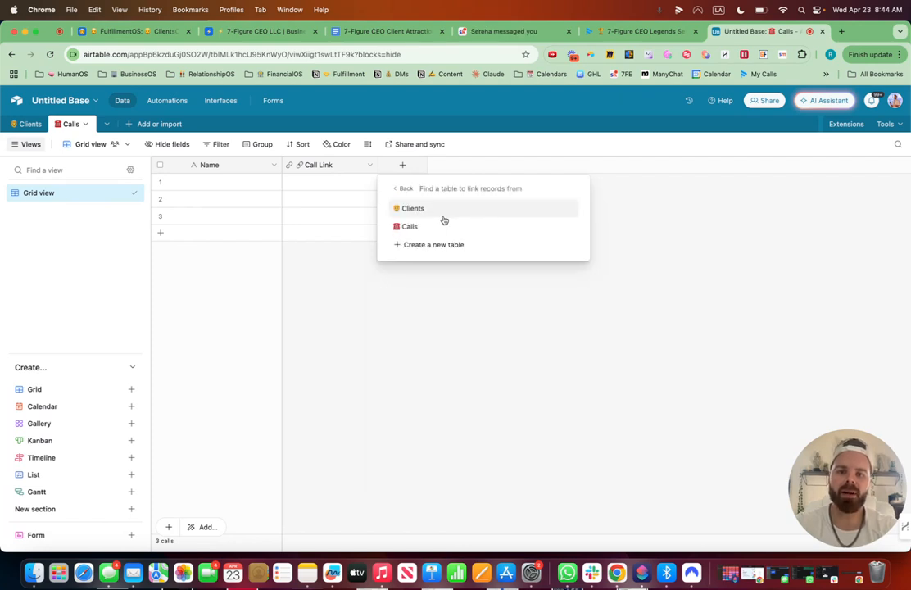
left_click(440, 211)
key("ctrl+super+space")
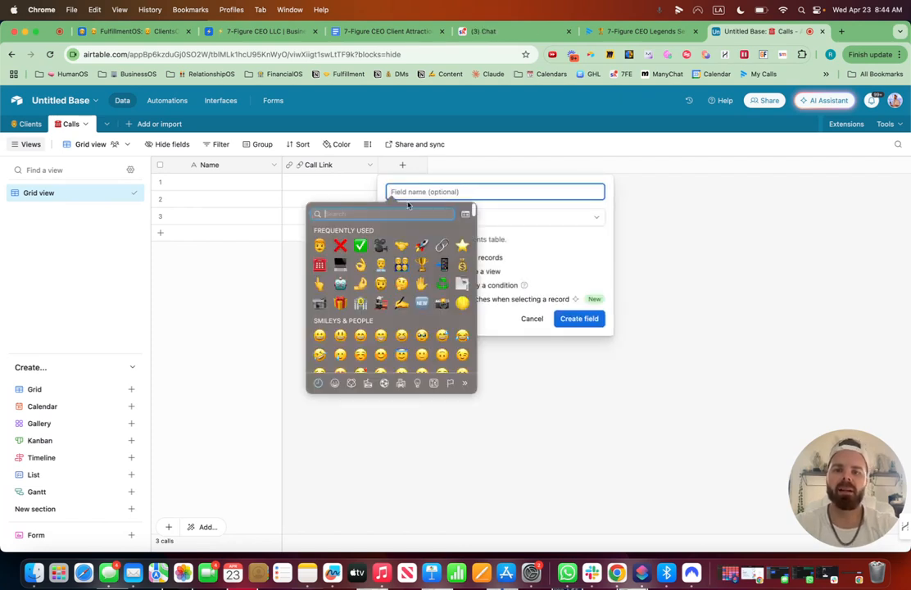
left_click(319, 245)
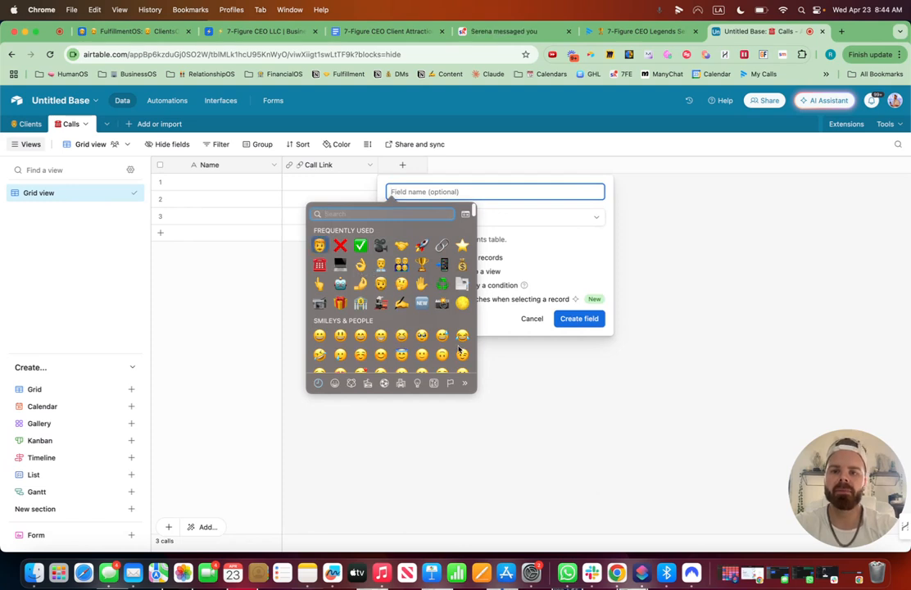
type("Atte")
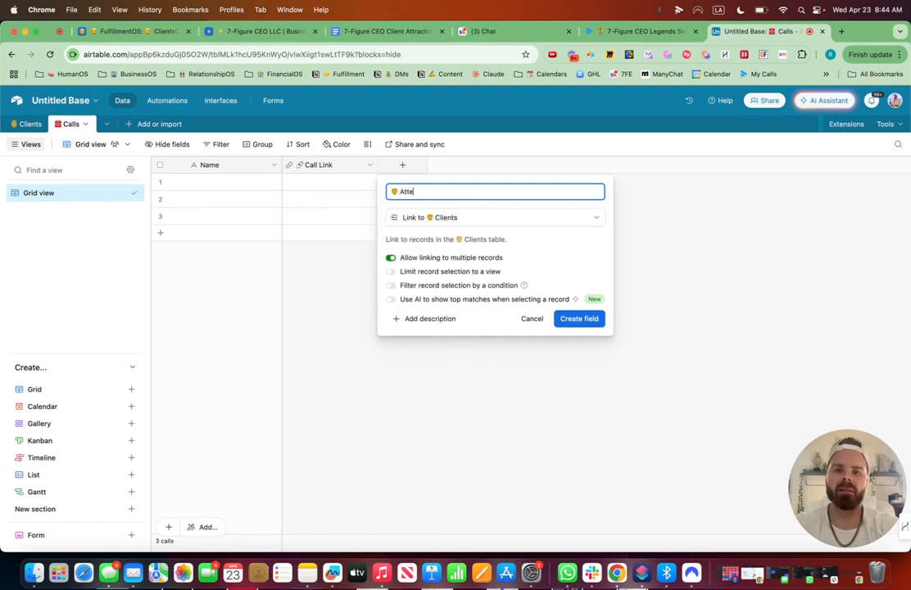
type("ndees")
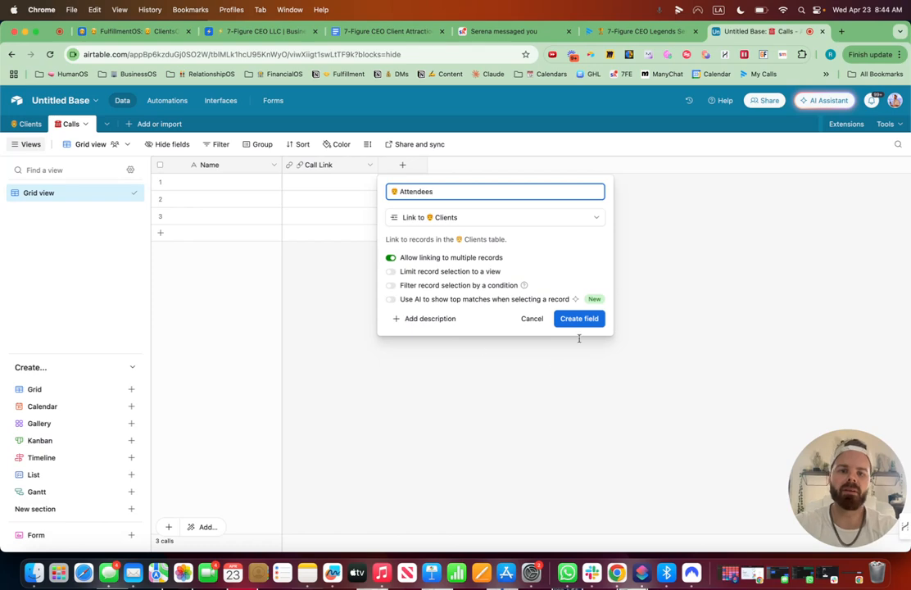
left_click(586, 325)
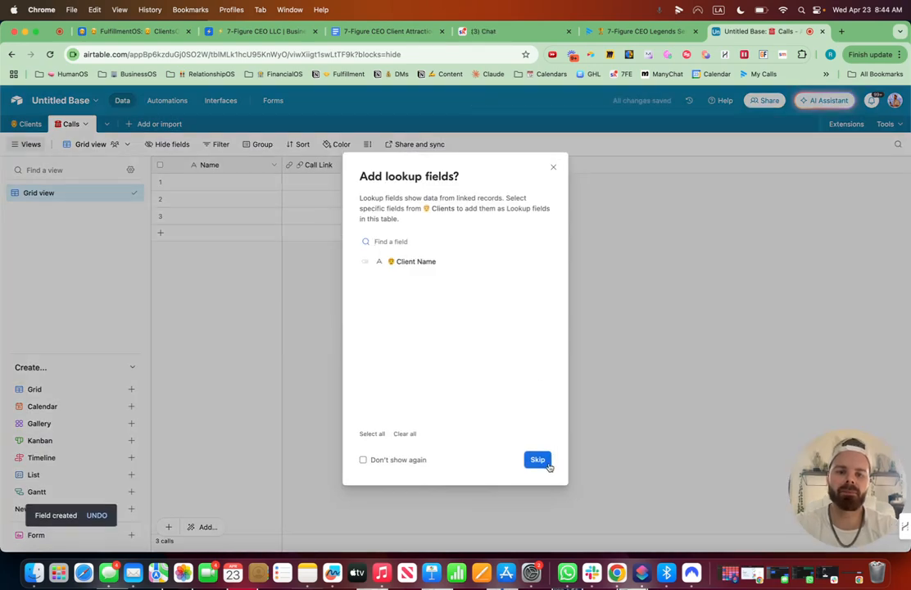
left_click(553, 168)
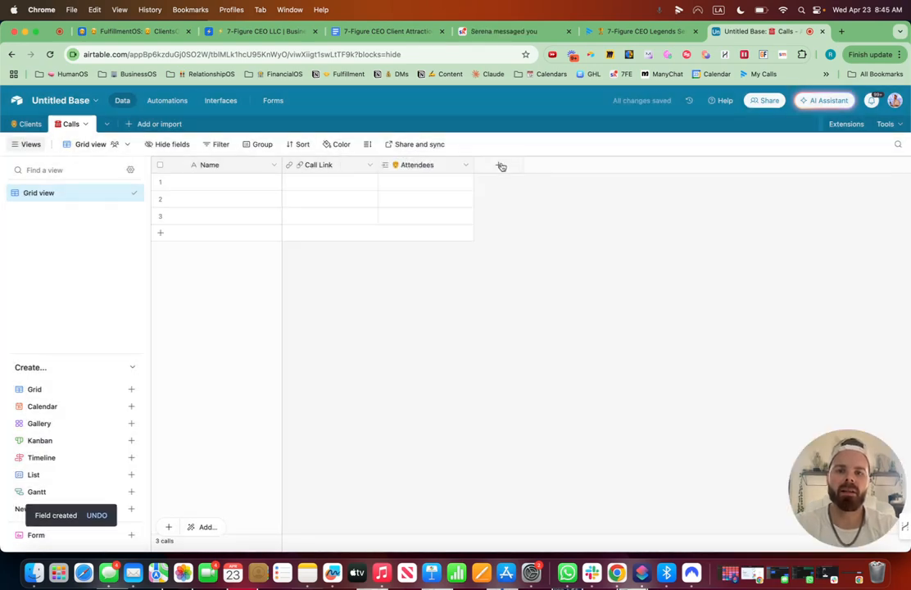
Add a Long text field named Summary with a writing-hand emoji in front and rich text formatting enabled.
left_click(500, 165)
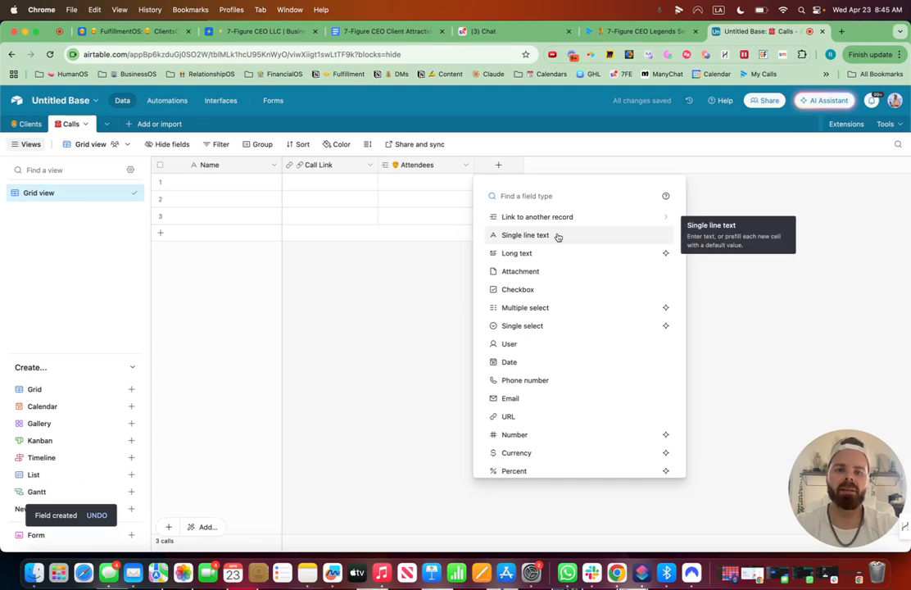
left_click(535, 255)
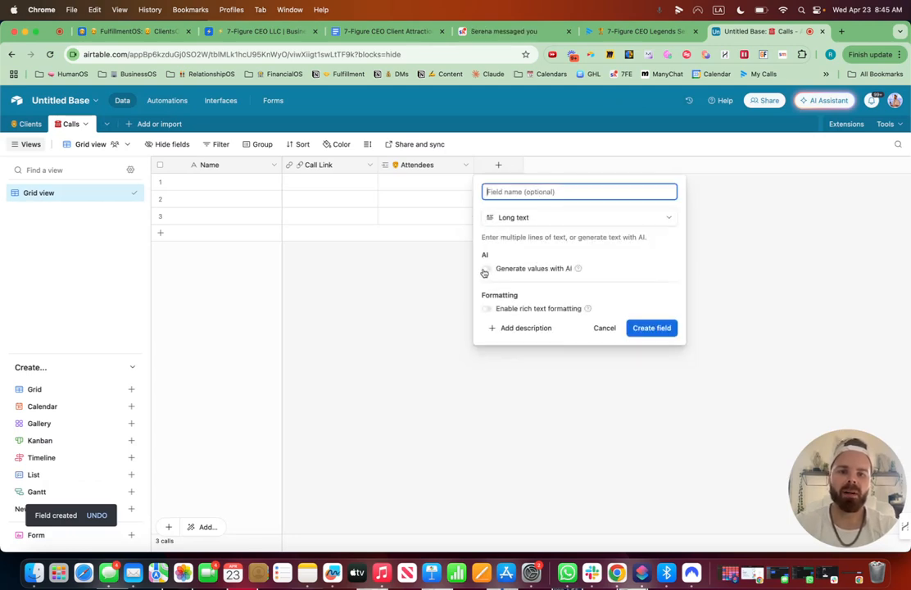
left_click(488, 312)
left_click(489, 191)
key("ctrl+super+space")
type("wi")
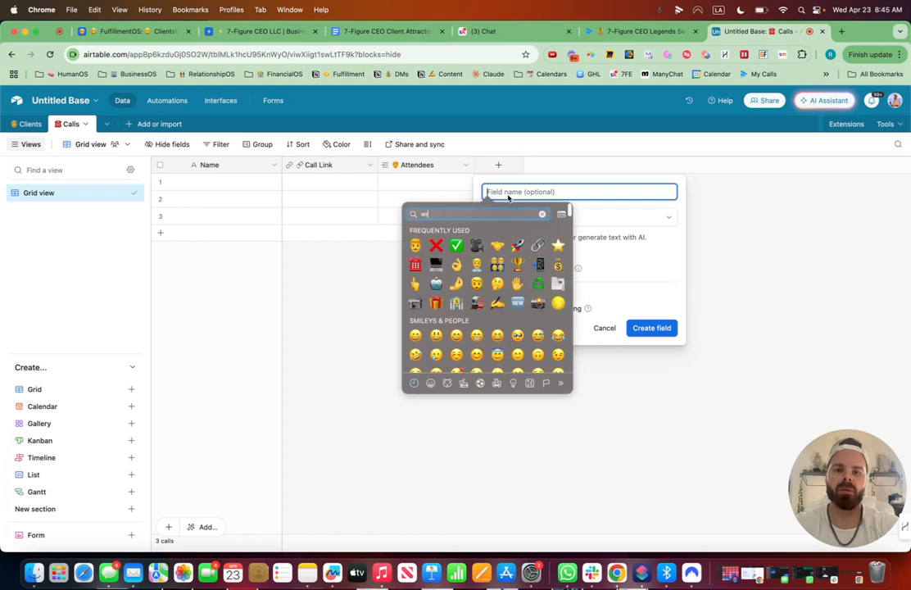
left_click(417, 234)
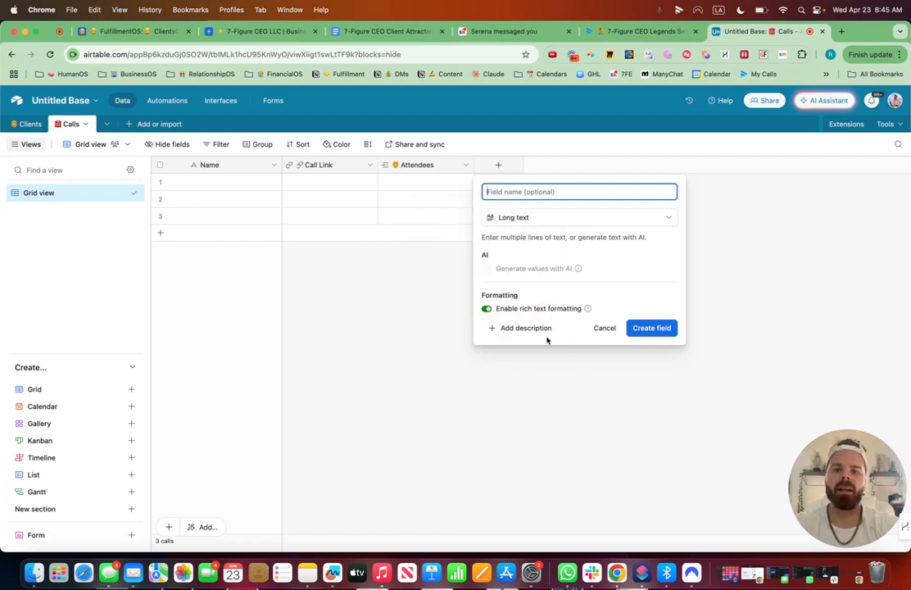
type("Summary")
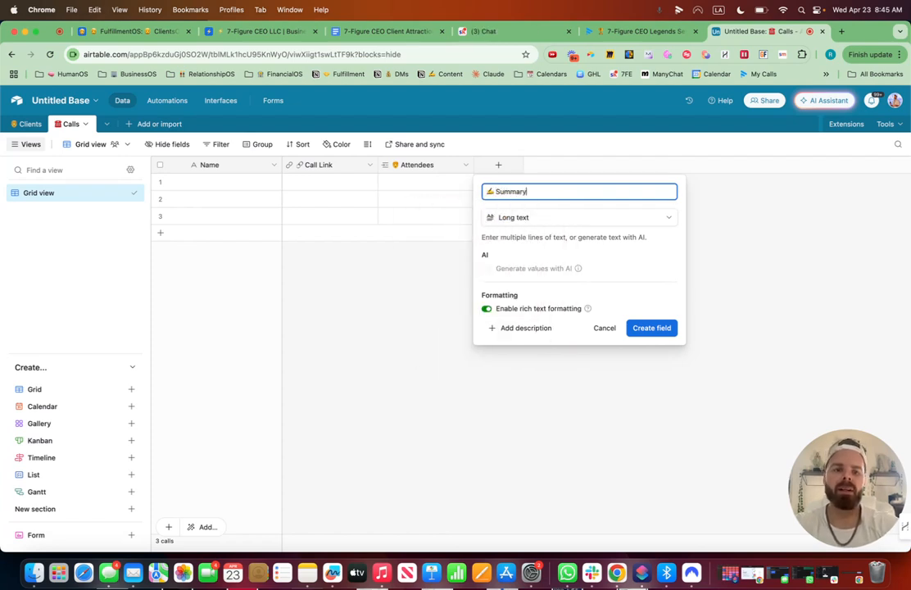
left_click(660, 330)
Add a Count field of the Attendees links named of Attendees with a number-sign emoji, and place it right after Attendees.
left_click(594, 164)
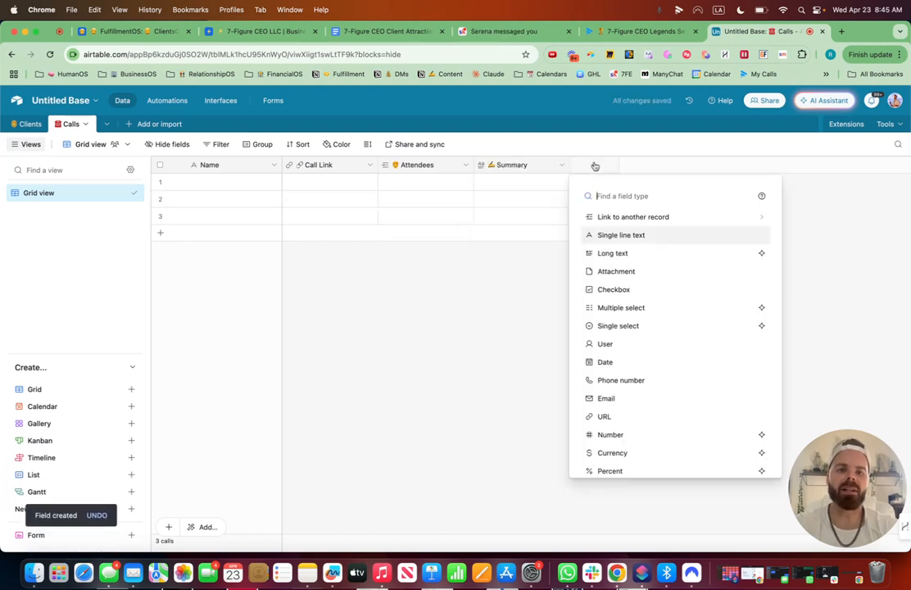
key("ctrl+super+space")
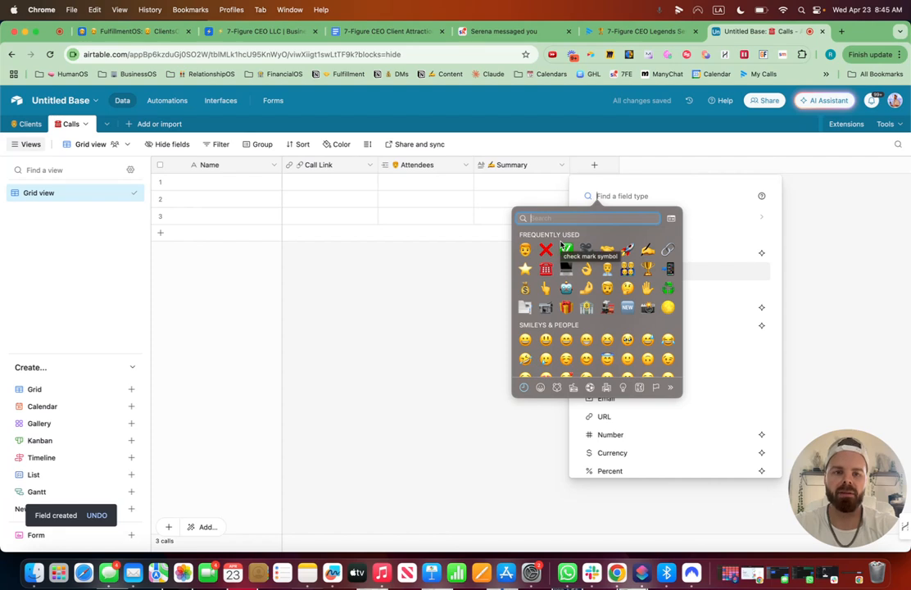
left_click(620, 196)
type("cou")
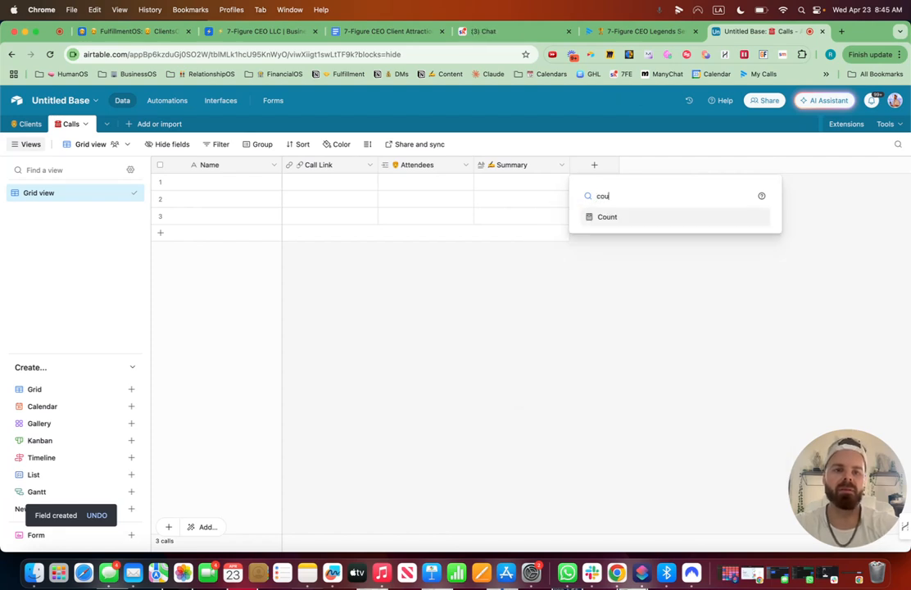
type("nt")
left_click(623, 219)
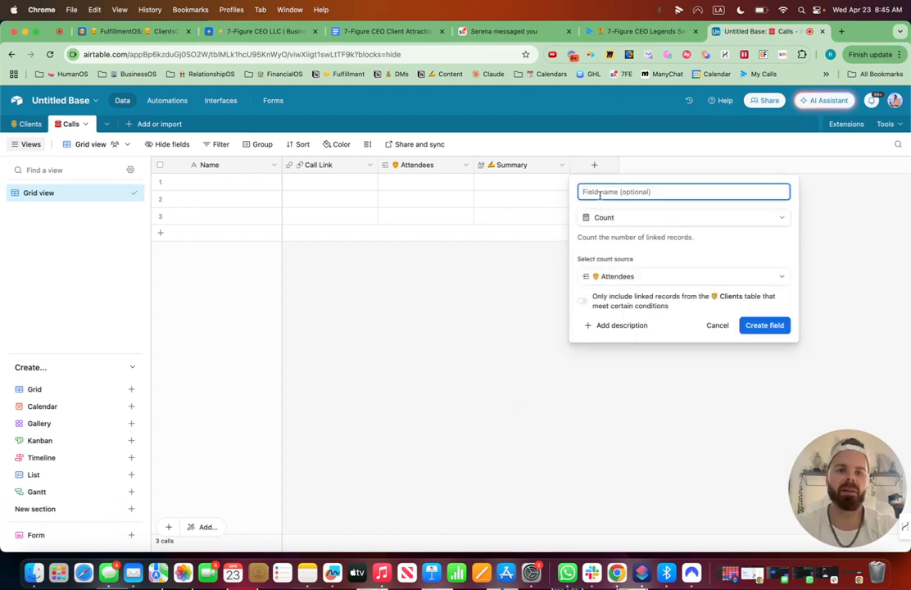
key("ctrl+super+space")
type("num")
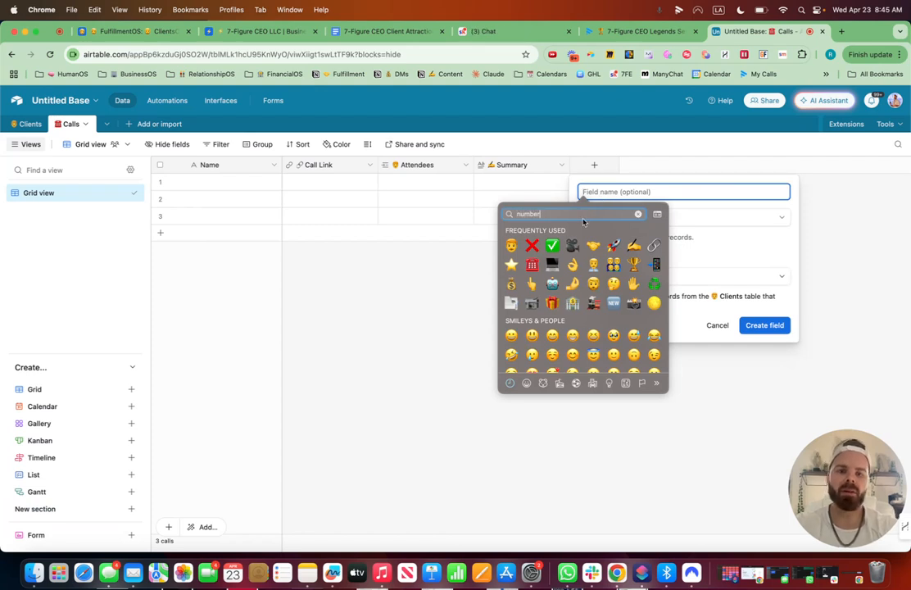
left_click(509, 254)
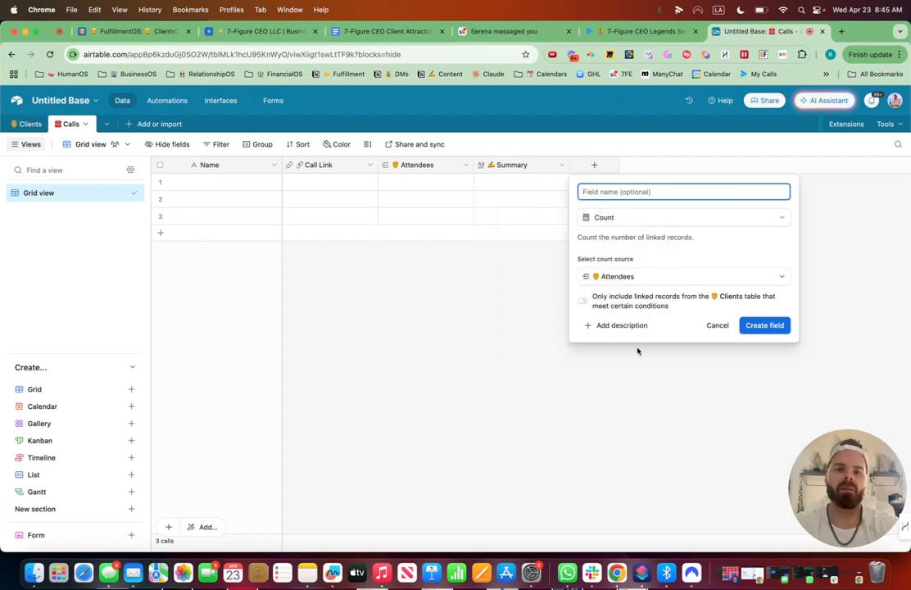
type("Of")
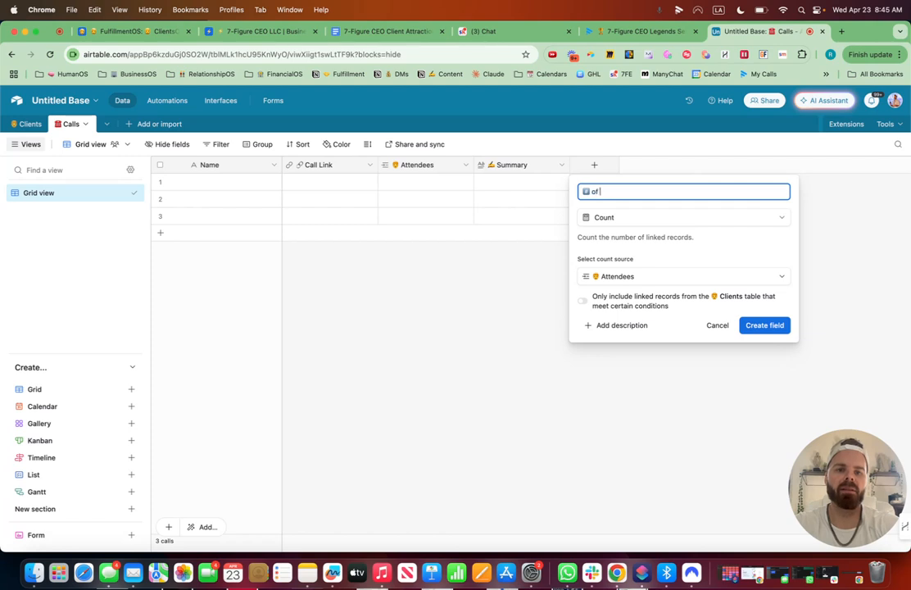
type(" Attendees")
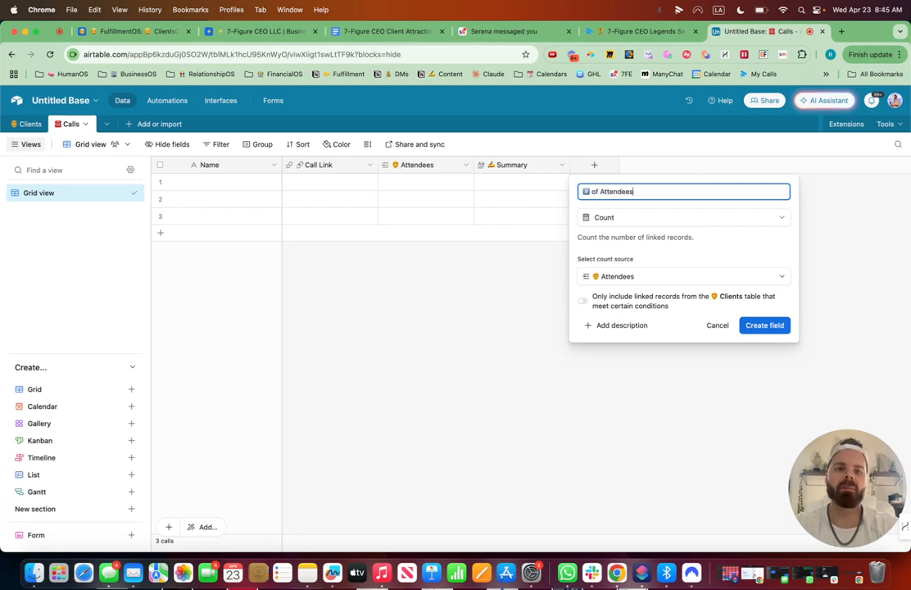
left_click(764, 325)
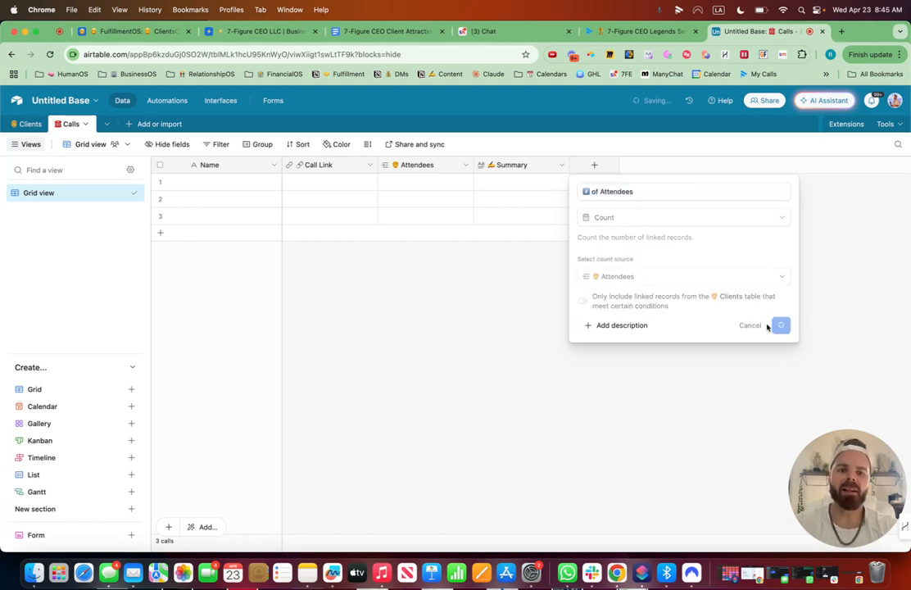
left_click_drag(610, 165, 471, 162)
Link two unnamed client records to the first call record's Attendees cell.
left_click(389, 186)
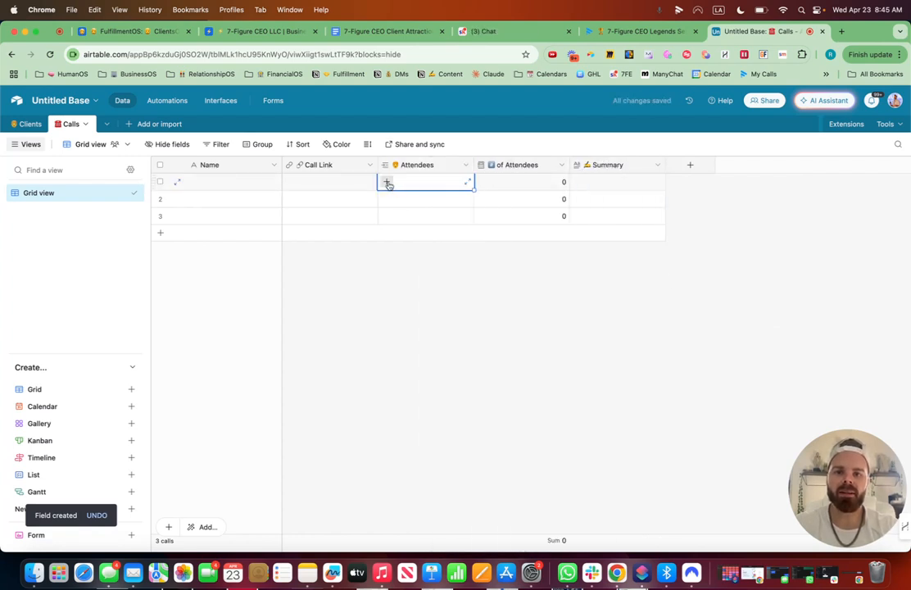
left_click(388, 185)
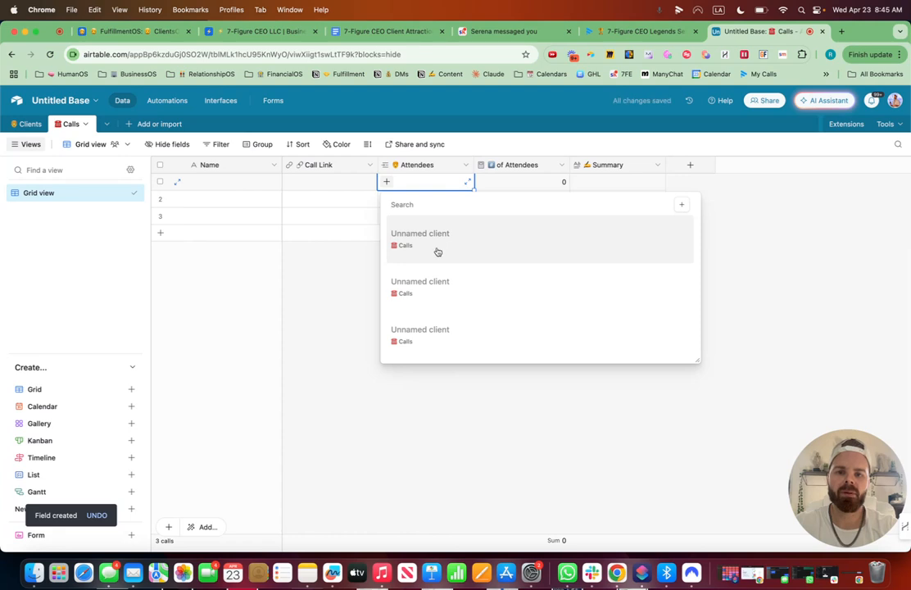
left_click(437, 245)
left_click(454, 181)
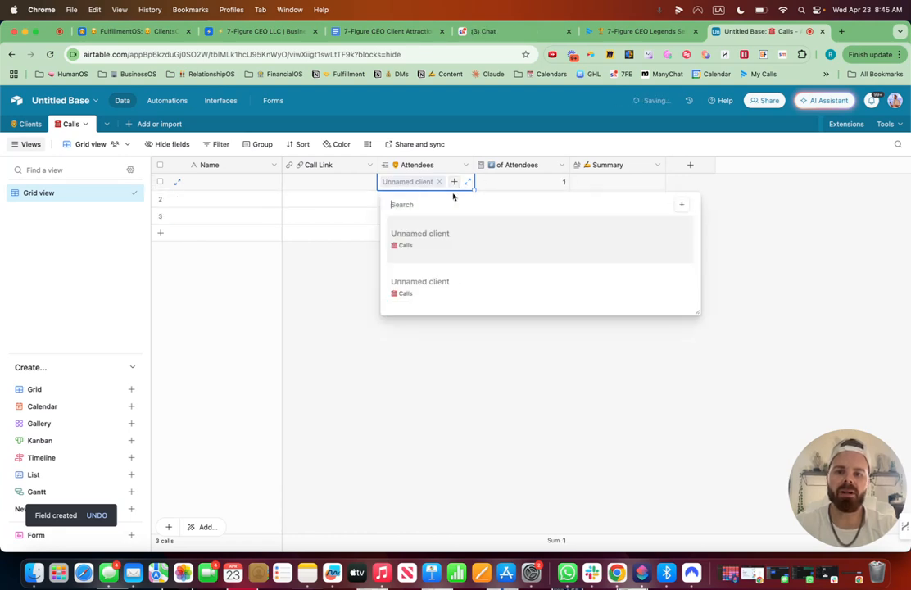
left_click(419, 282)
left_click(633, 336)
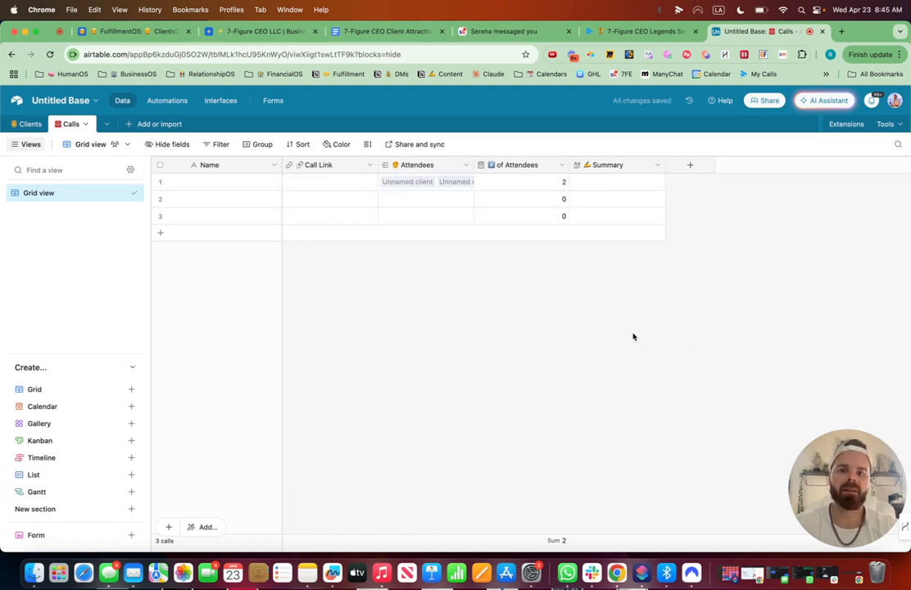
left_click(690, 165)
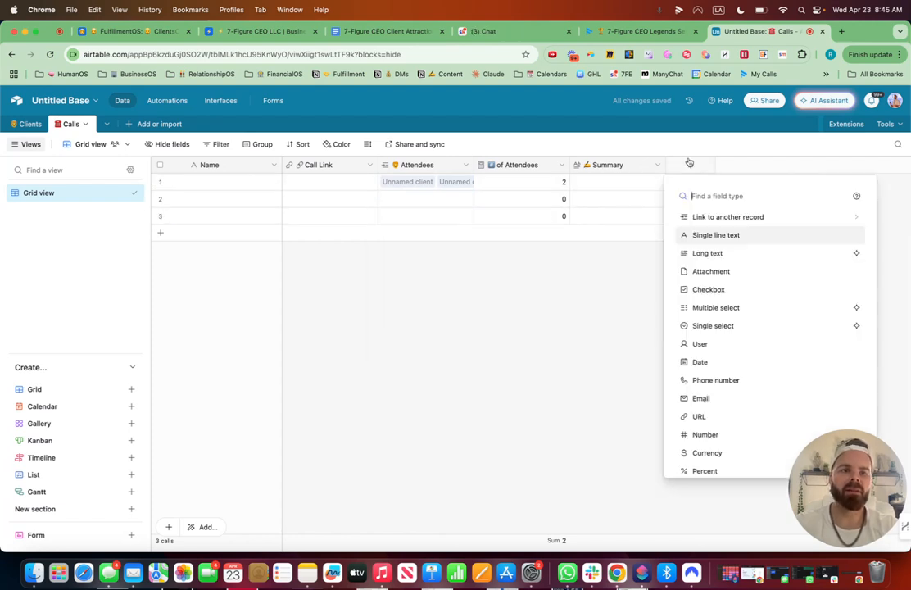
type("single")
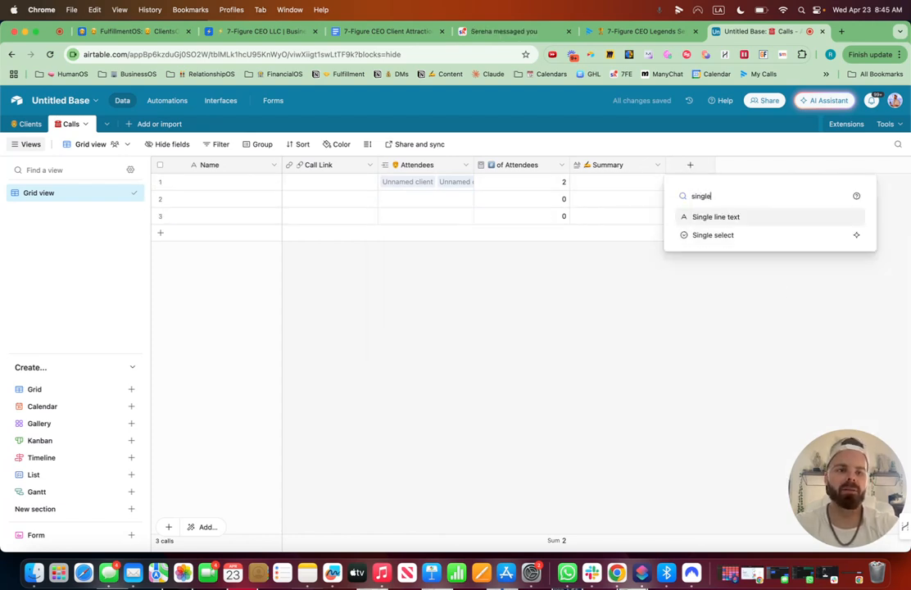
left_click(735, 236)
key("ctrl+super+space")
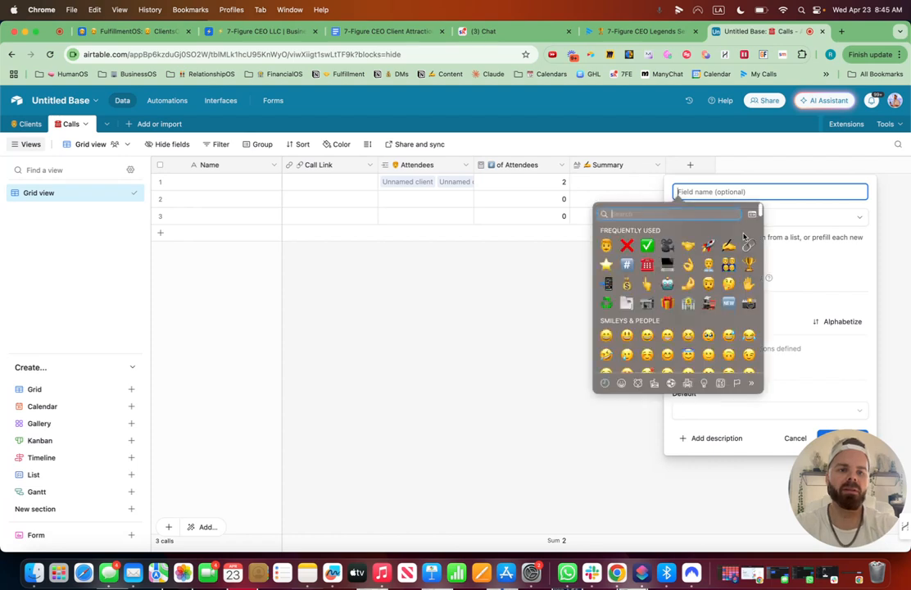
type("man")
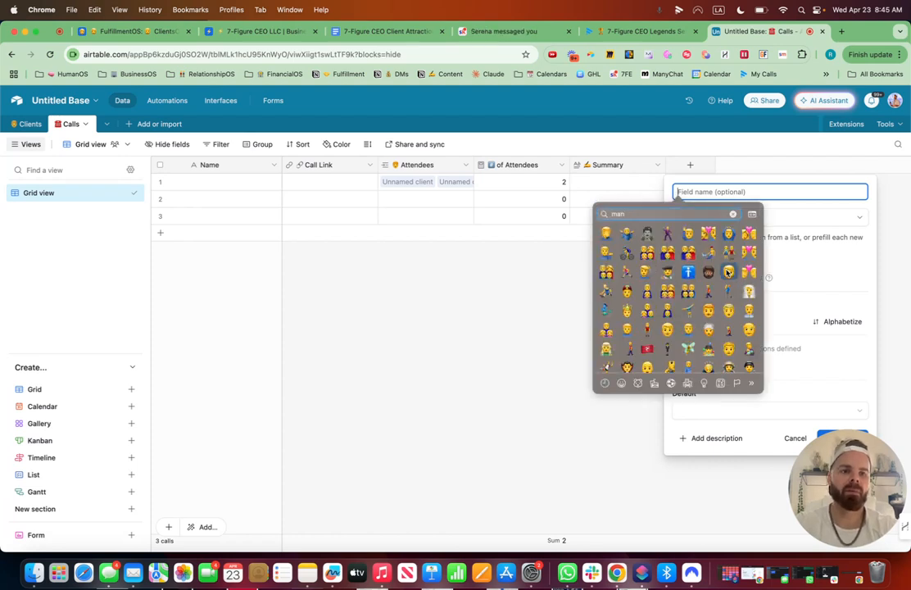
left_click(748, 311)
type("Host")
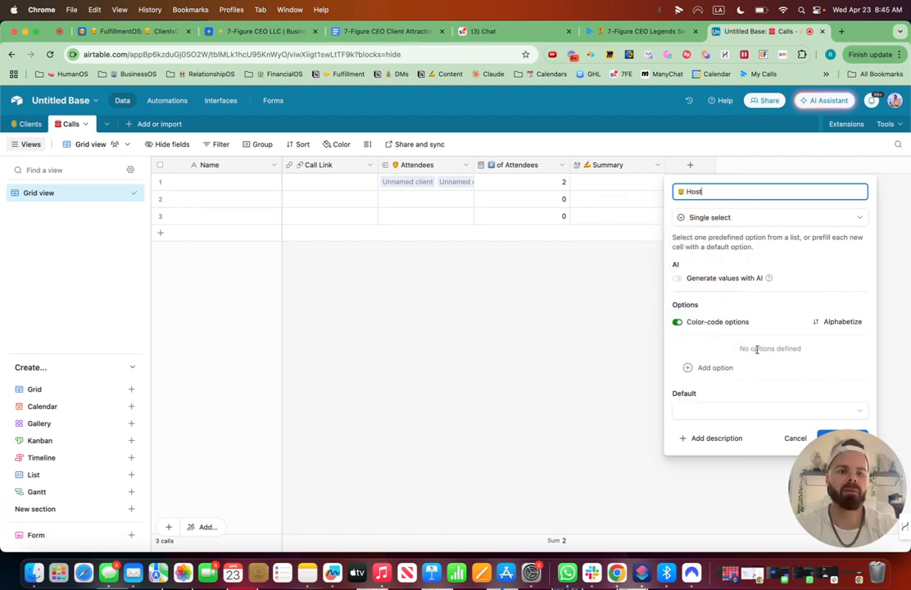
left_click(488, 492)
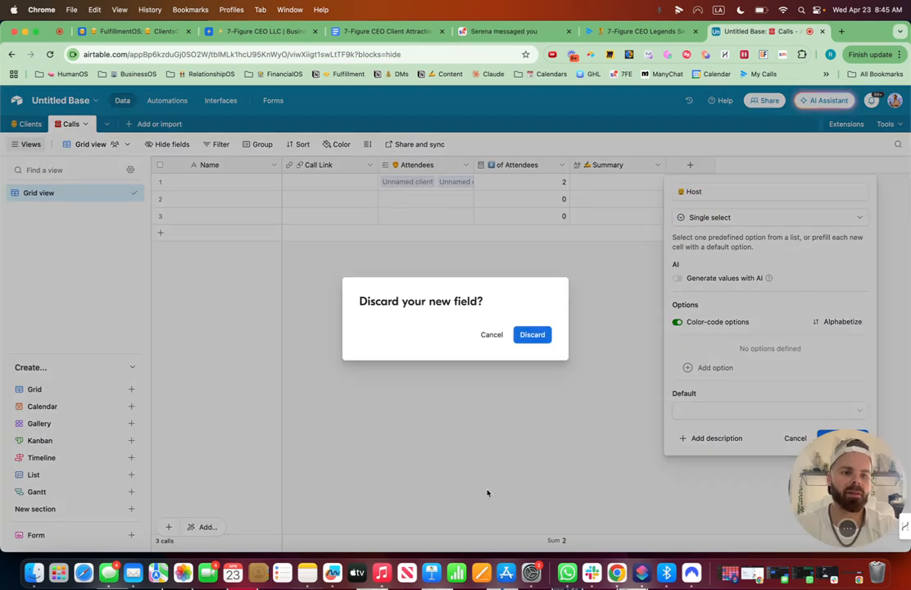
left_click(492, 335)
left_click(852, 481)
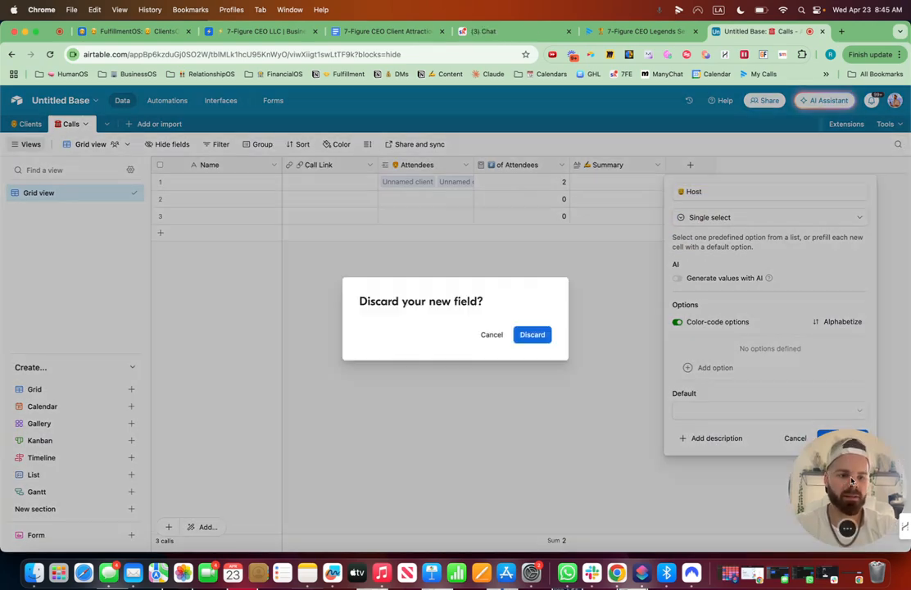
left_click(533, 336)
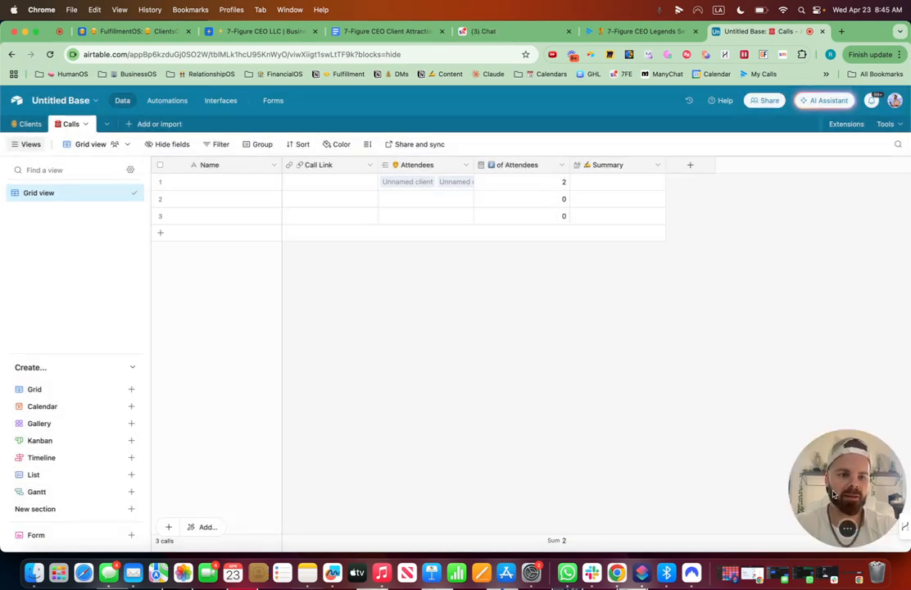
Add a Single select field named Host with a man emoji in front and one option containing the host's full name.
left_click(689, 164)
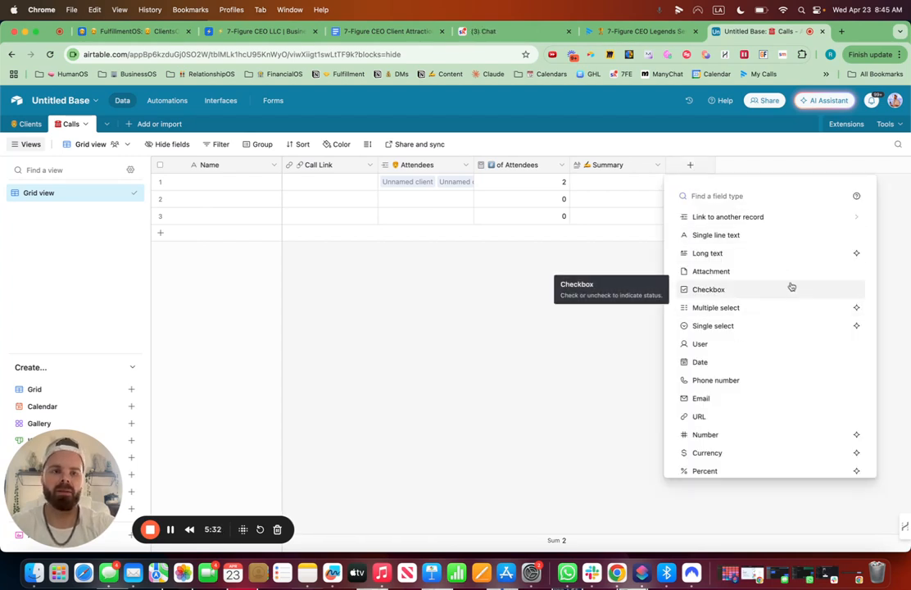
type("single")
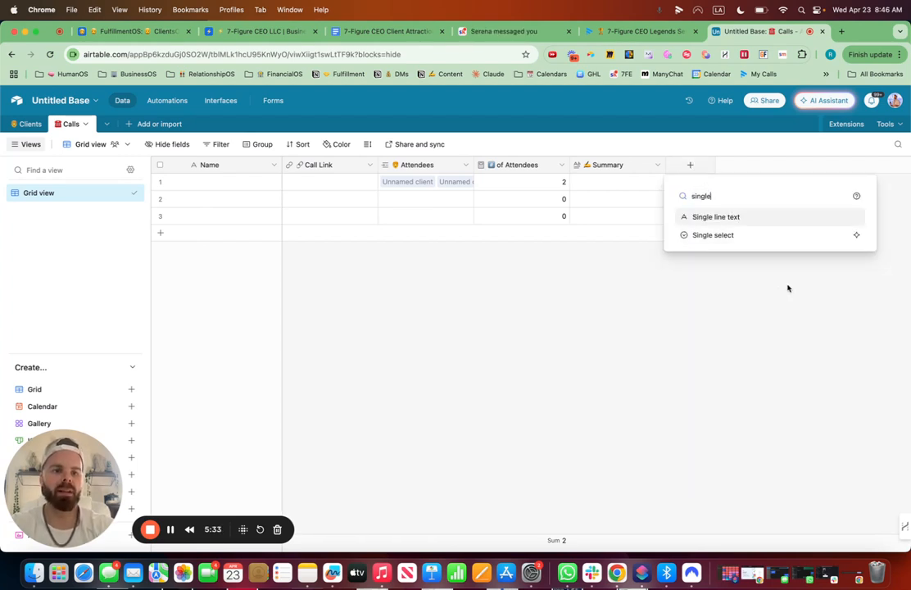
left_click(741, 236)
key("ctrl+super+space")
type("man")
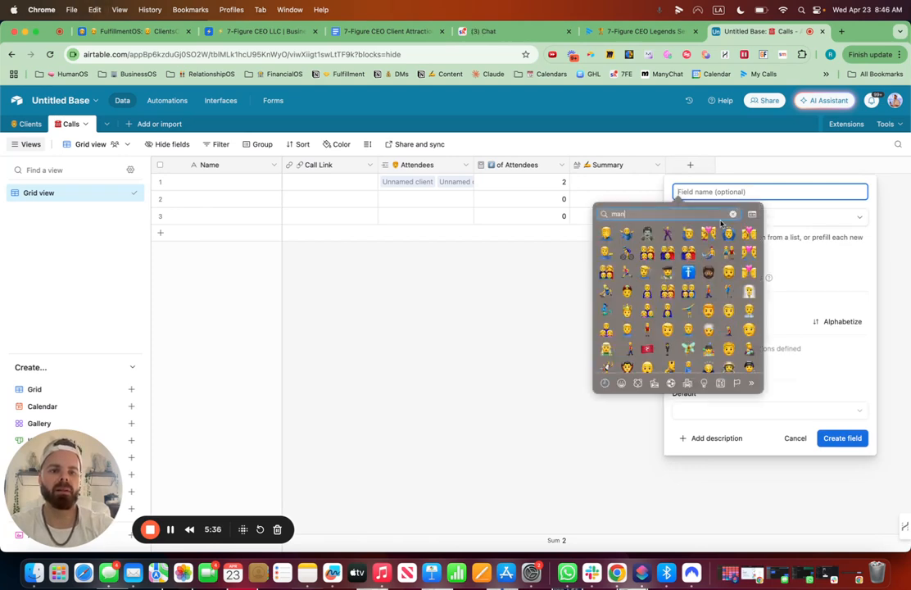
key("Return")
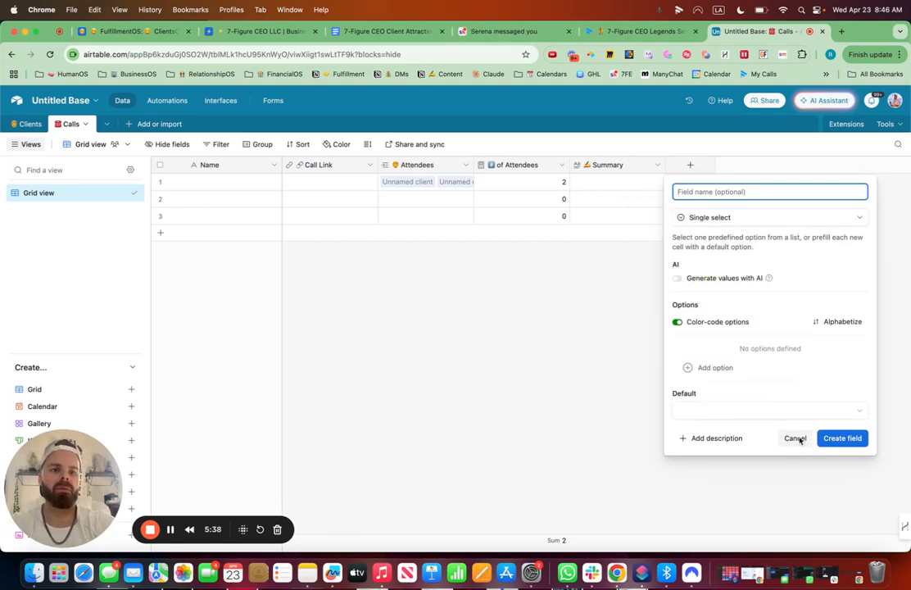
type("Host")
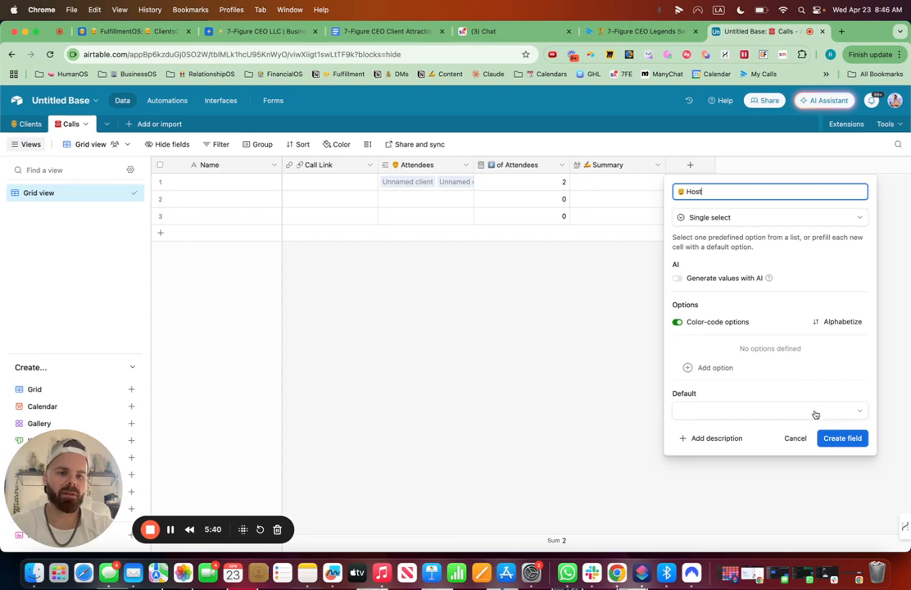
left_click(737, 367)
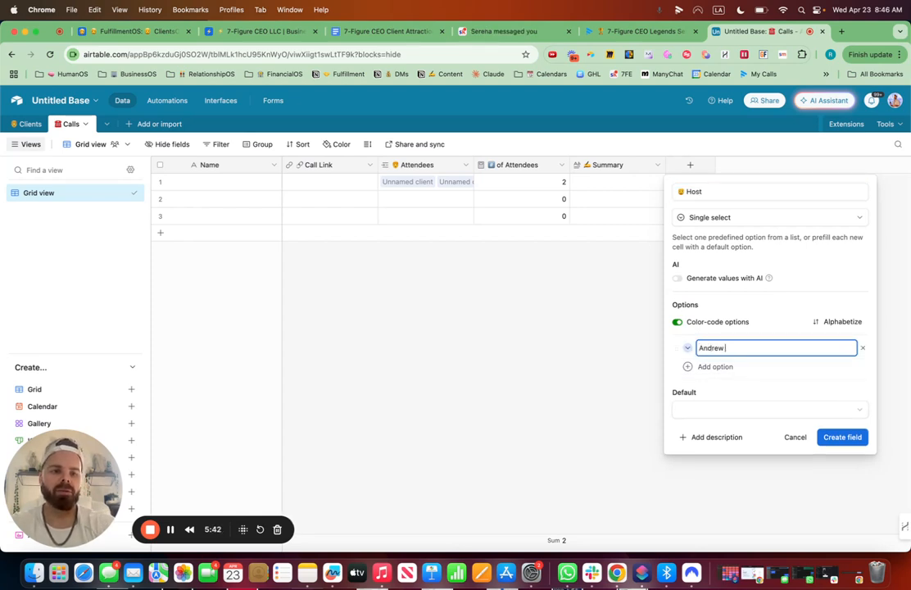
left_click(853, 438)
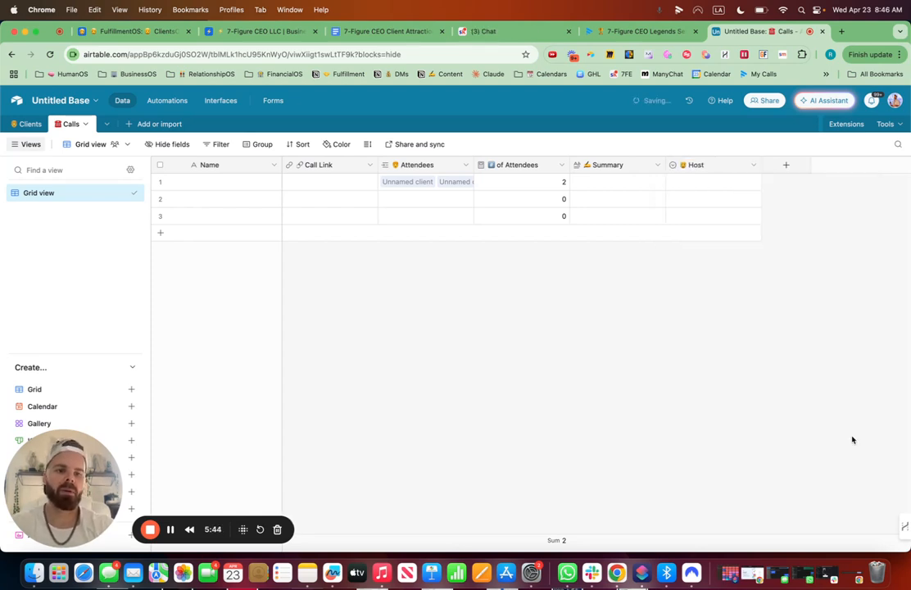
Rename the primary field to Call Name with a red emoji in front.
left_click(272, 168)
left_click(262, 189)
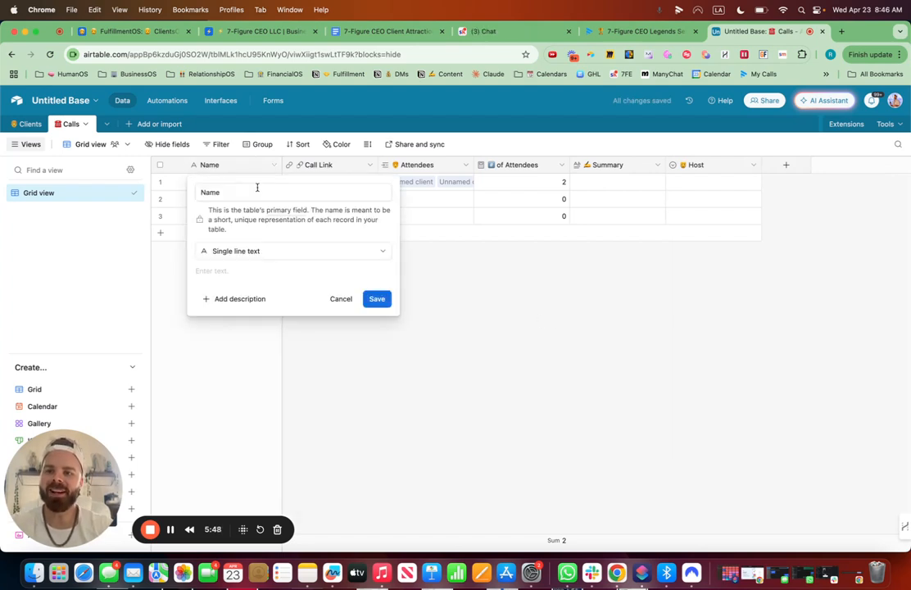
left_click_drag(227, 191, 193, 189)
key("ctrl+super+space")
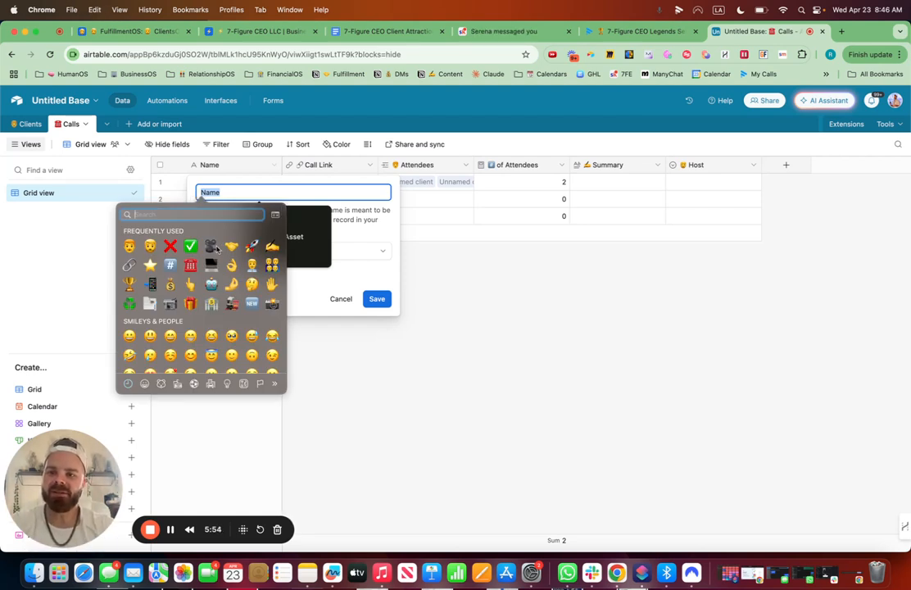
key("Escape")
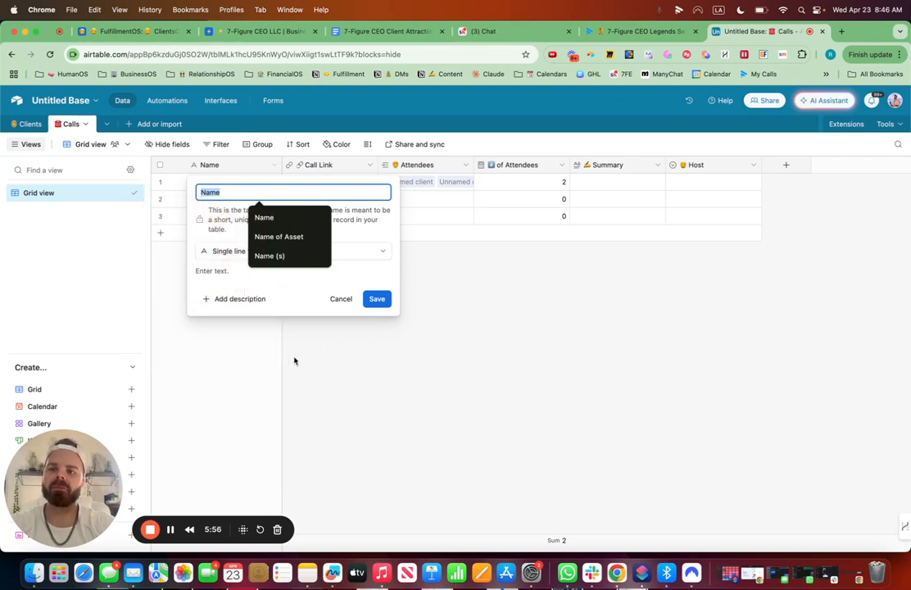
type("📕")
type("Call Na")
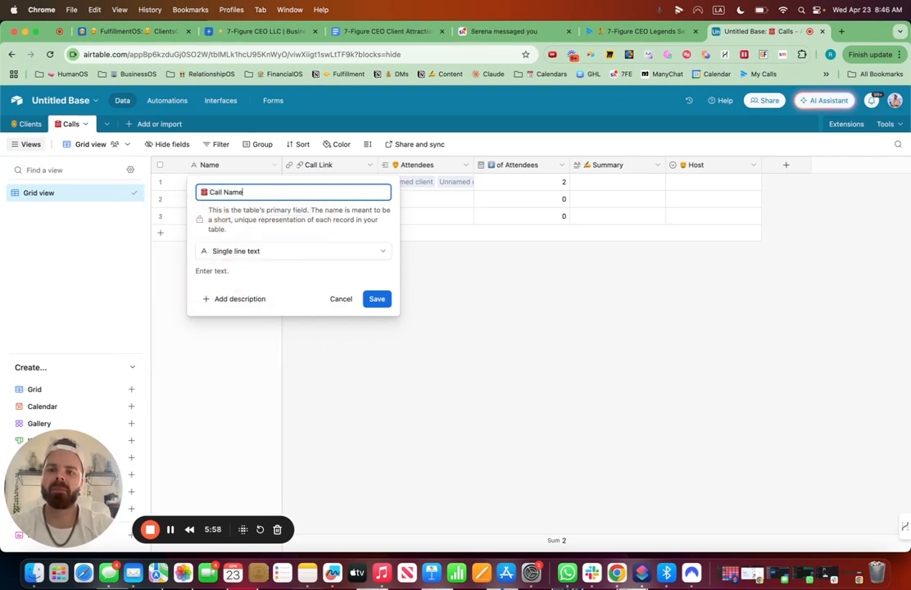
left_click(376, 299)
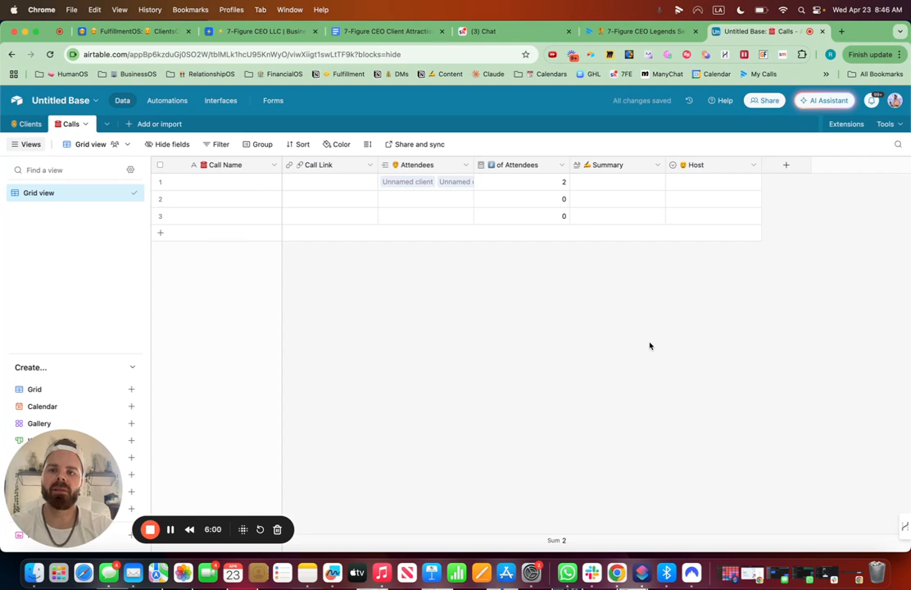
Add a Date field named Date of Call with a calendar emoji in front, and place it right after Call Name.
left_click(787, 165)
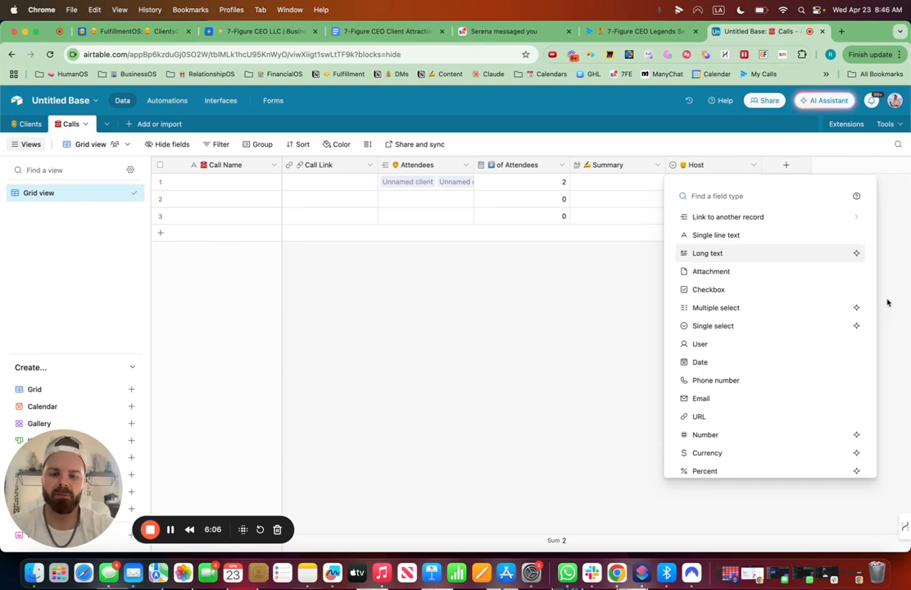
type("date")
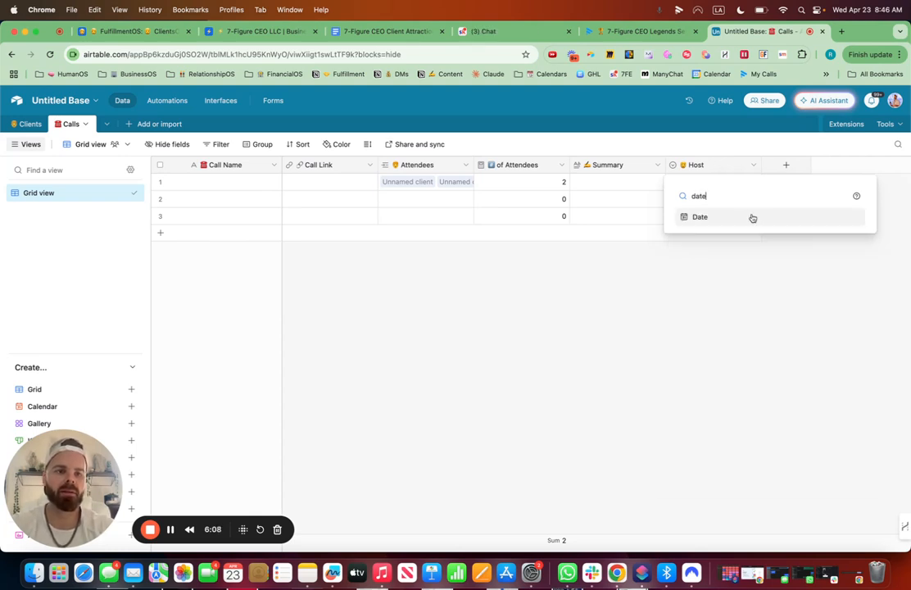
left_click(752, 218)
key("ctrl+super+space")
type("cal")
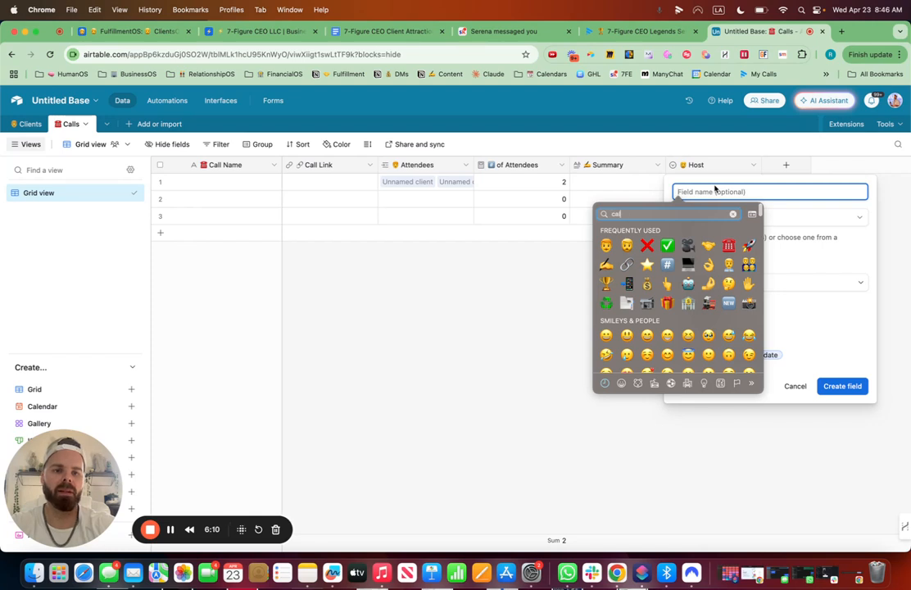
type("enar")
key("BackSpace")
key("BackSpace")
key("BackSpace")
key("BackSpace")
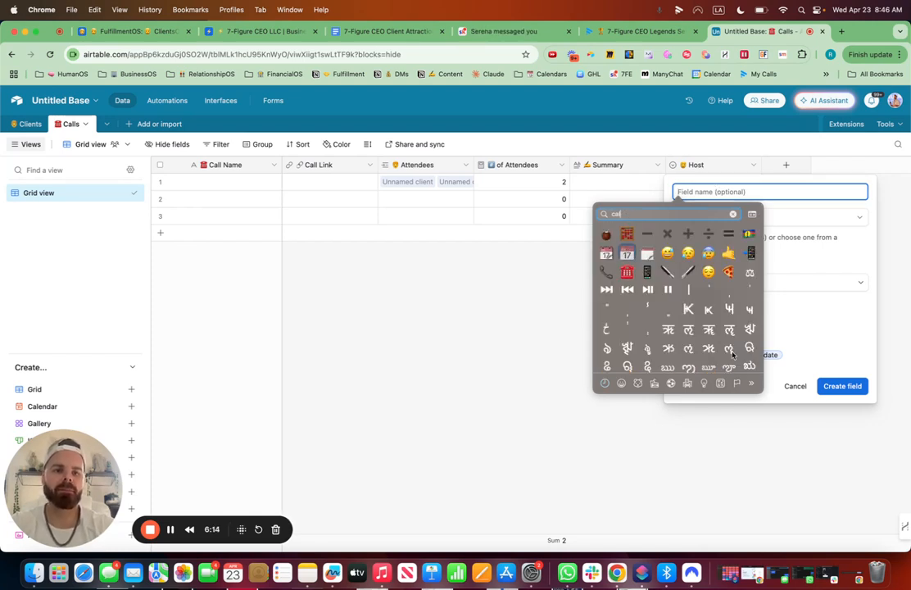
left_click(626, 254)
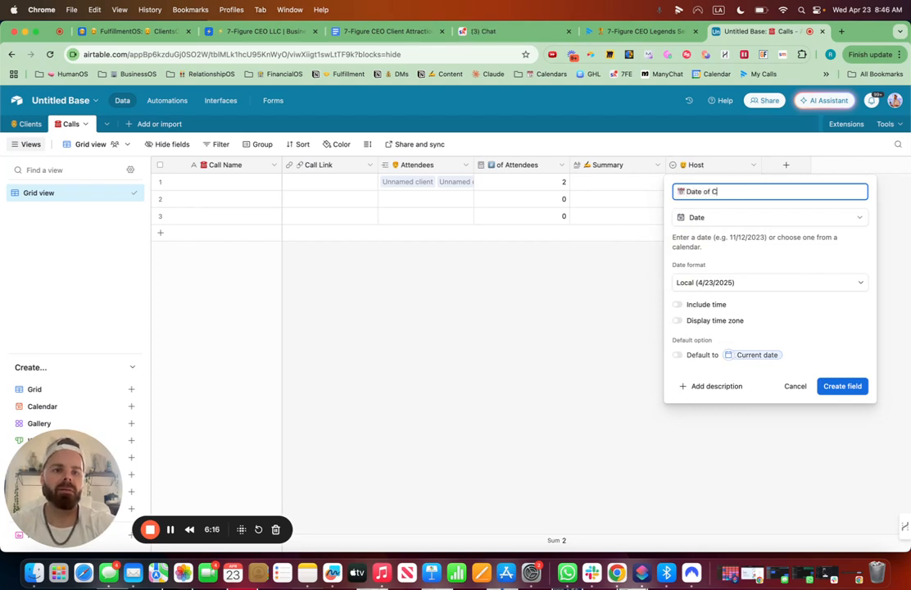
left_click(839, 385)
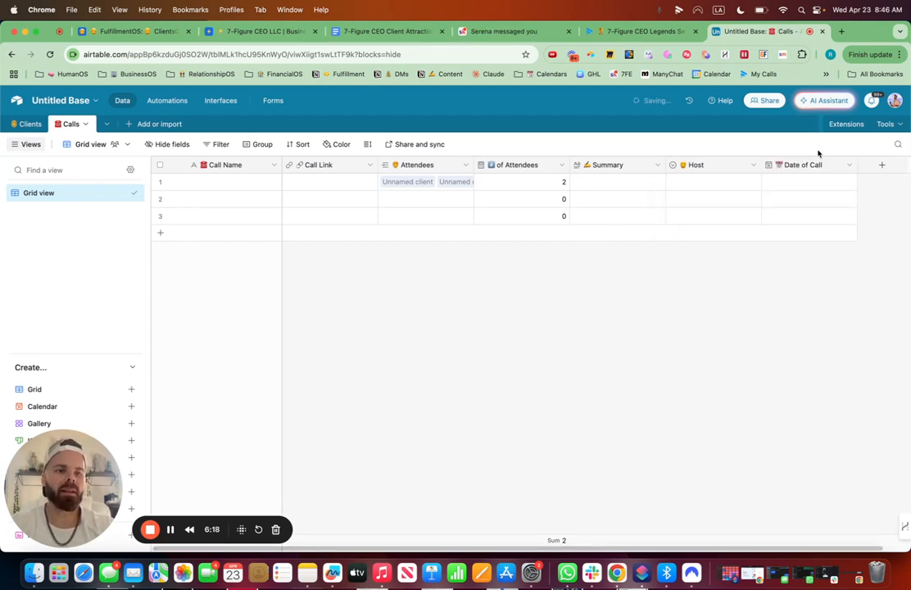
left_click_drag(801, 164, 280, 172)
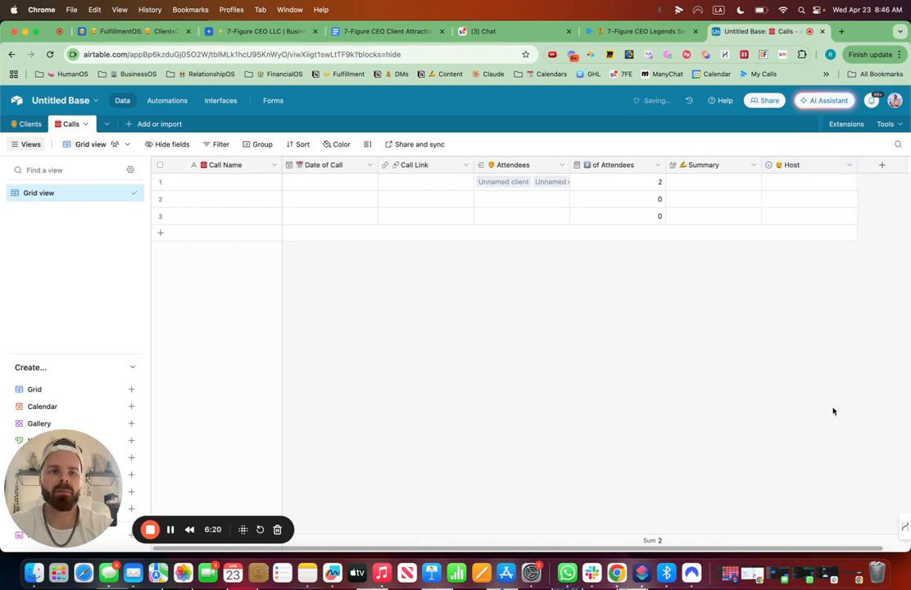
Start a Last modified time field that tracks changes to the Call Link field only.
left_click(881, 164)
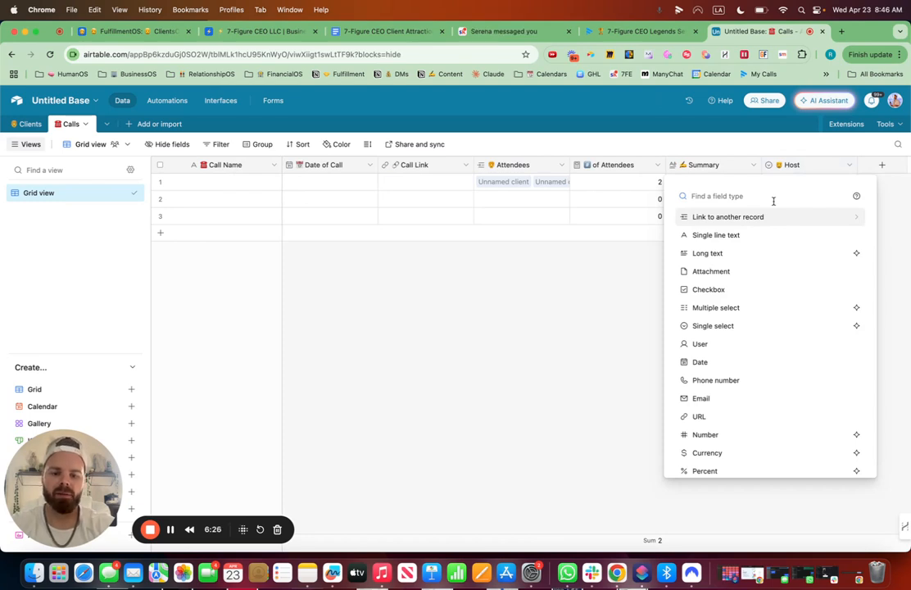
scroll(771, 291, "down", 5)
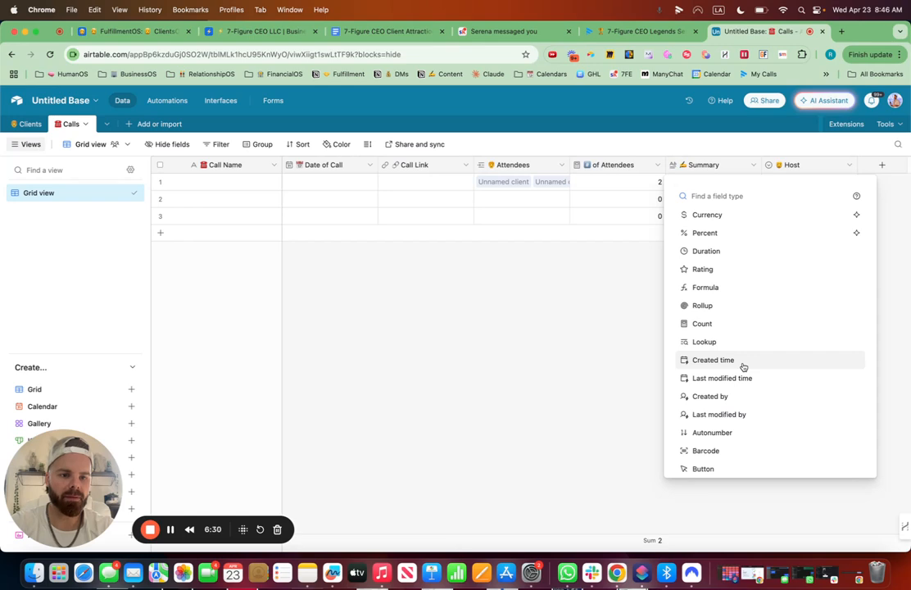
left_click(740, 382)
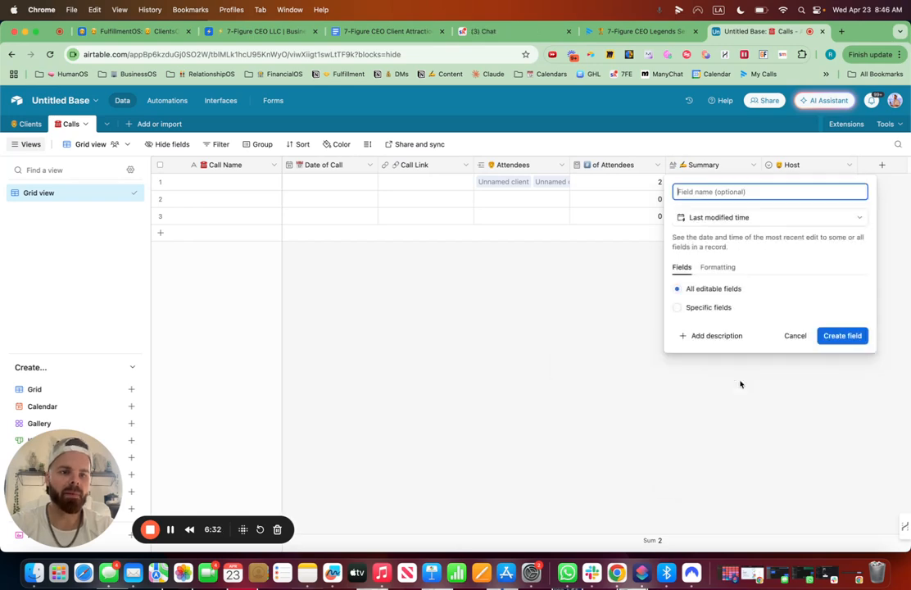
left_click(678, 308)
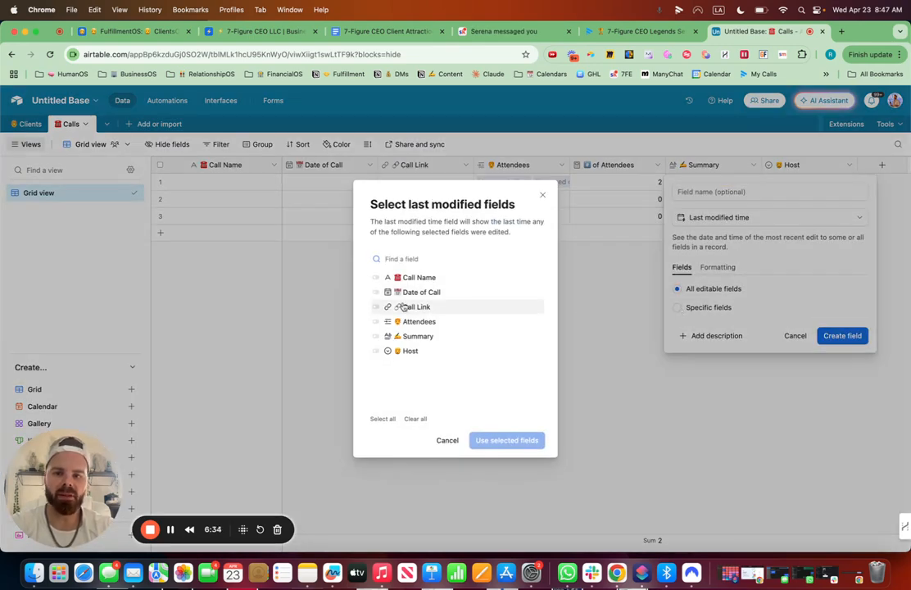
left_click(375, 307)
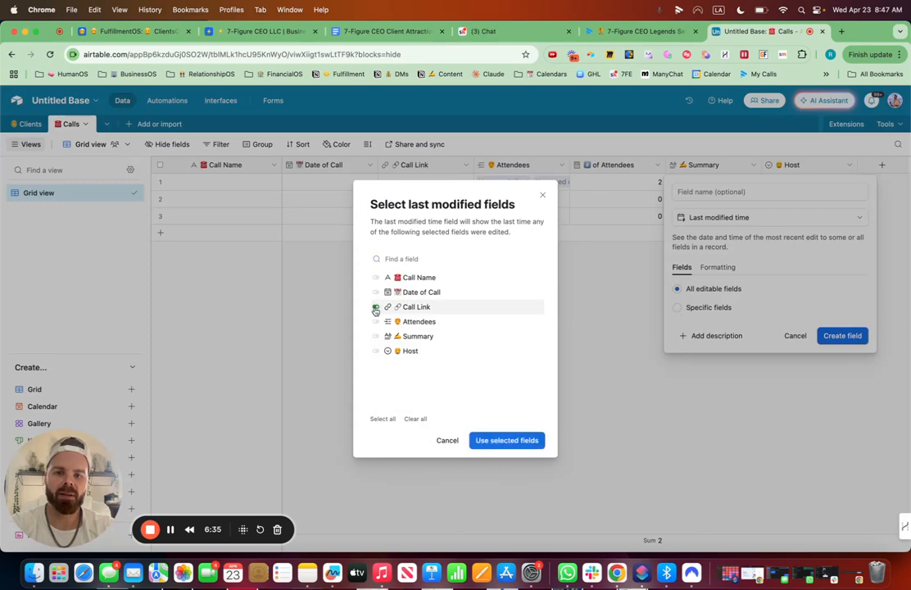
left_click(507, 441)
Name the last modified field Date Uploaded with a rocket emoji in front and create it.
left_click(692, 193)
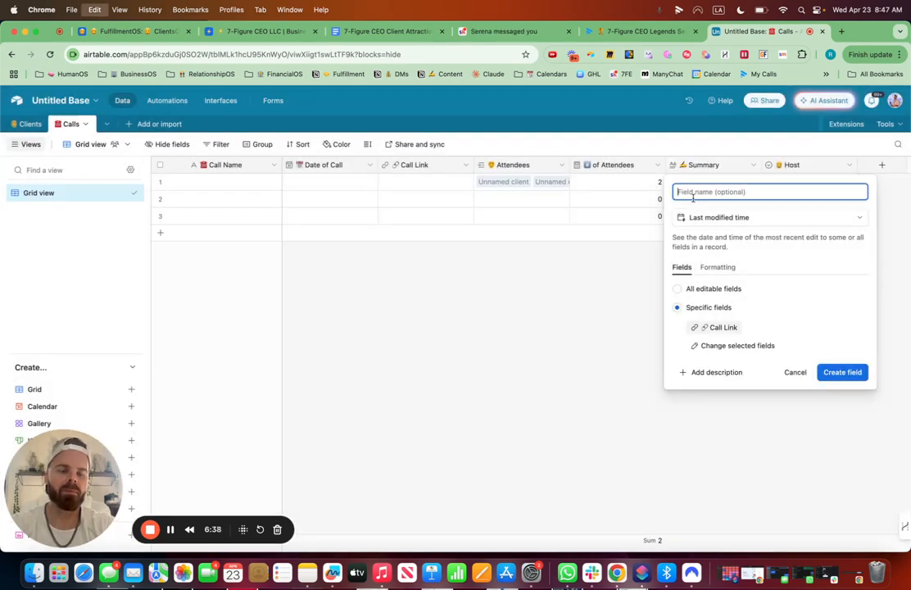
key("ctrl+super+space")
type("rocket")
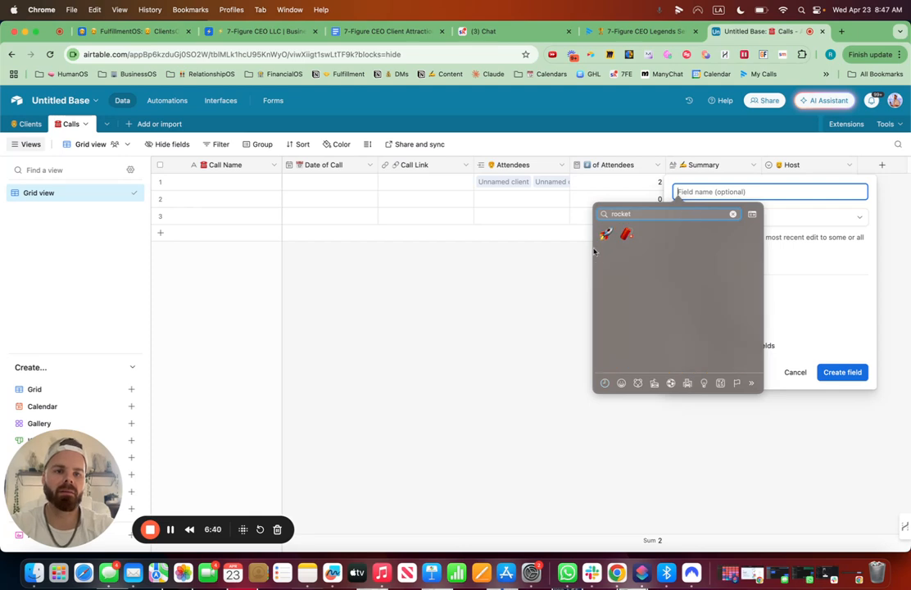
left_click(607, 235)
type("D")
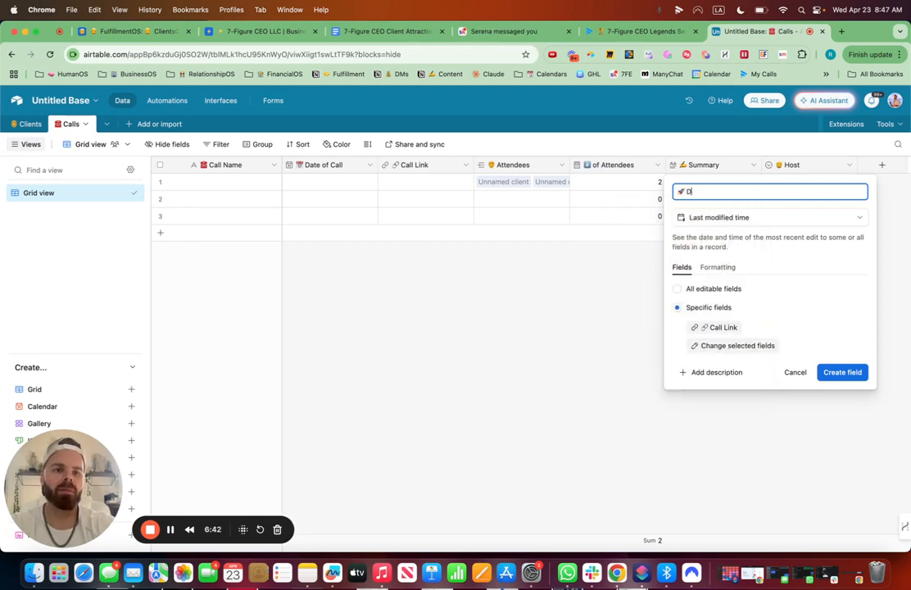
type("ate Up")
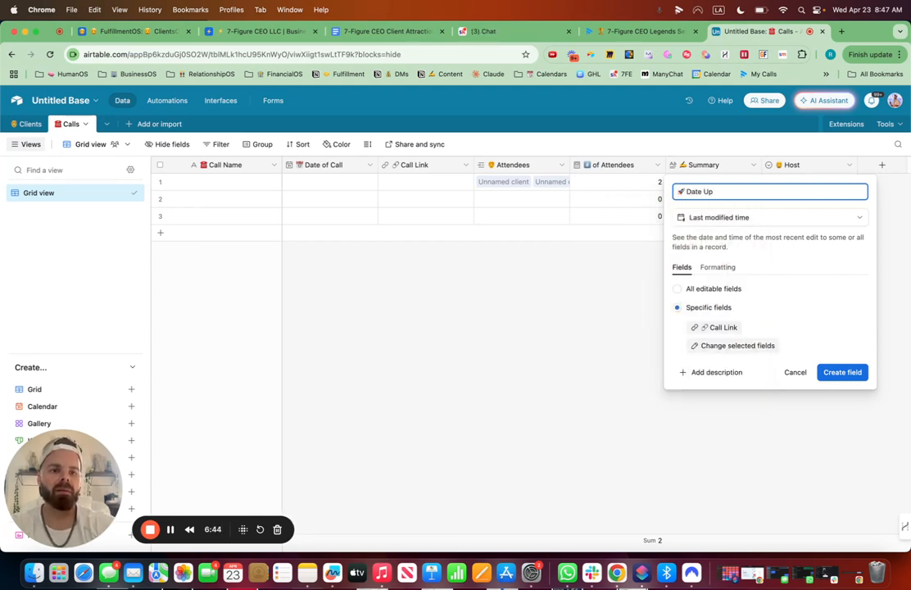
type("loaded")
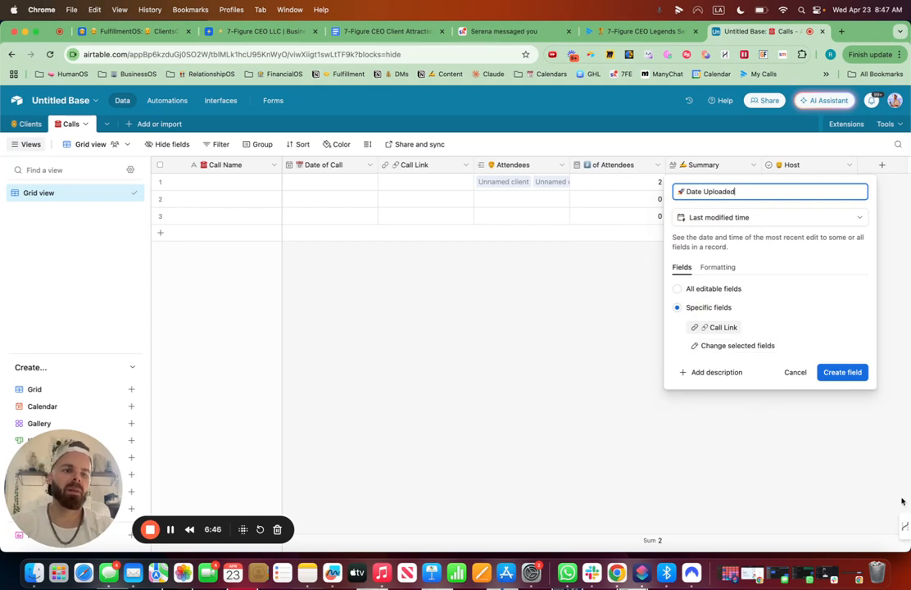
left_click(849, 373)
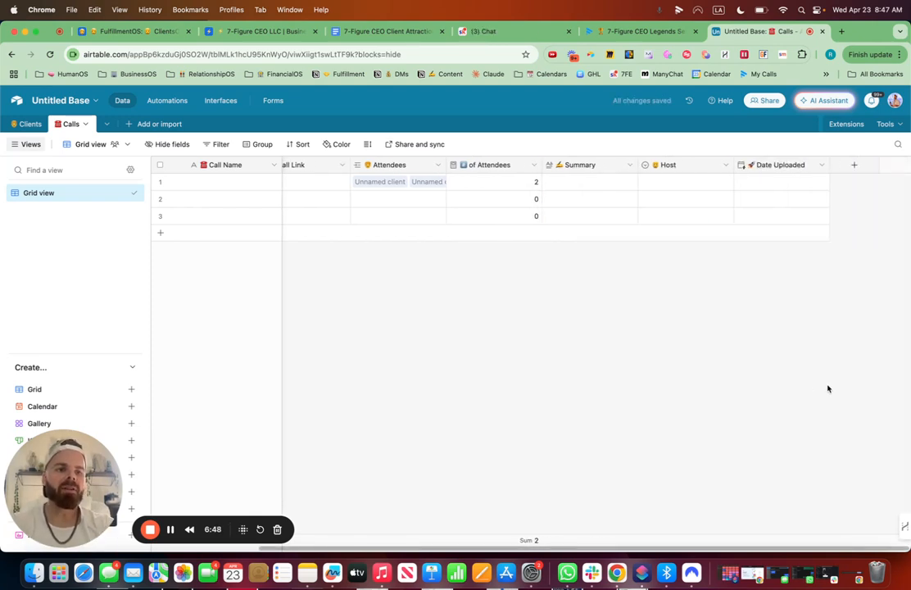
Add a Checkbox field named Sent to Clients with a pointing-finger emoji in front.
left_click(854, 166)
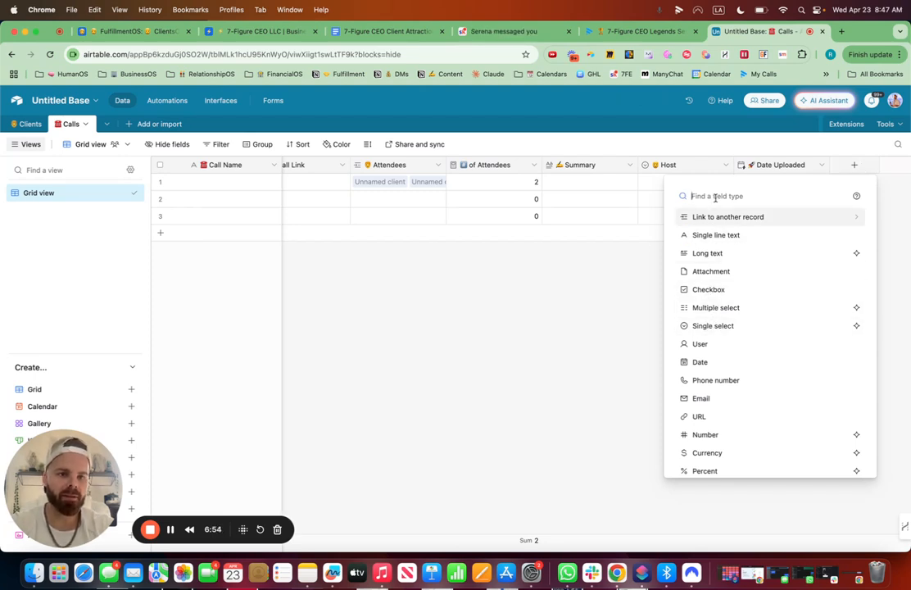
type("check")
left_click(708, 217)
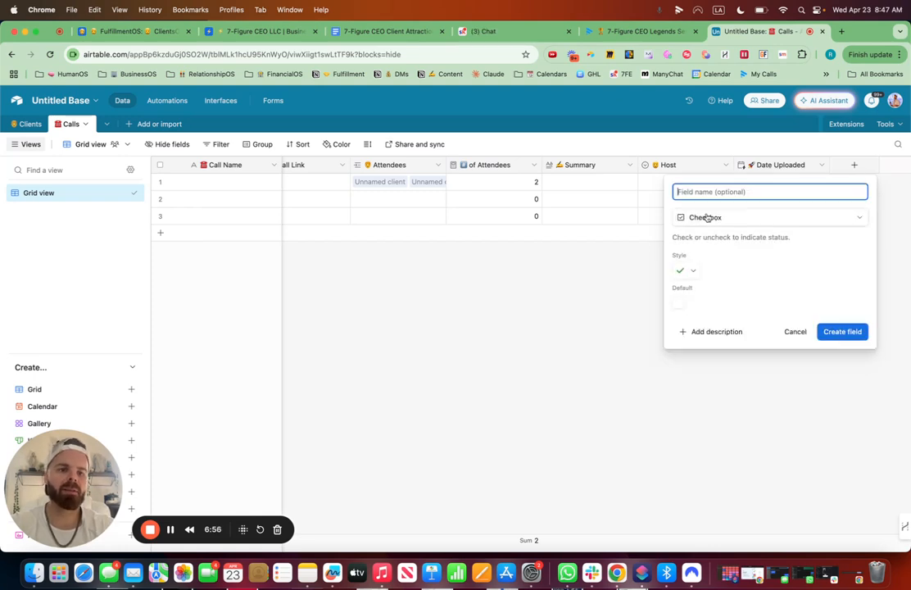
key("ctrl+super+space")
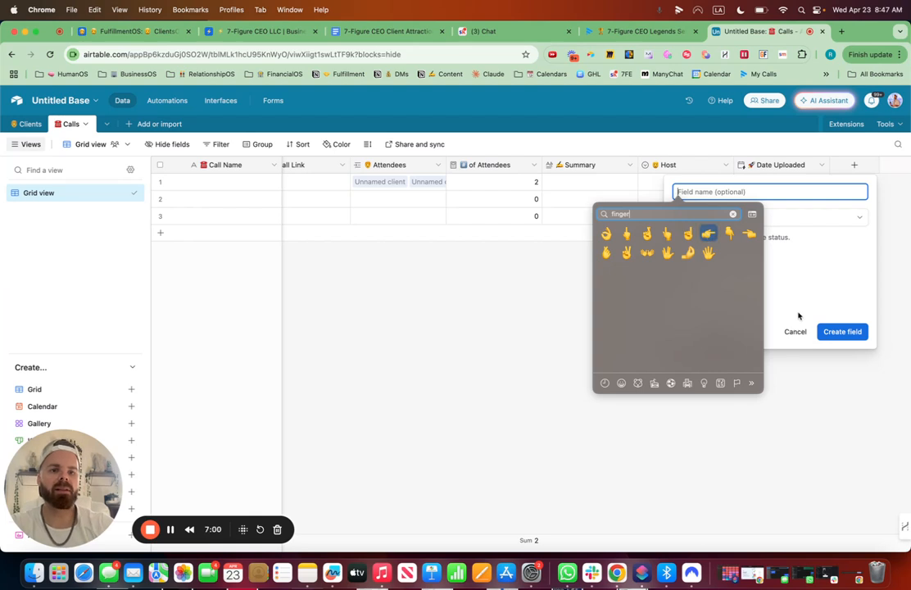
key("Return")
key("BackSpace")
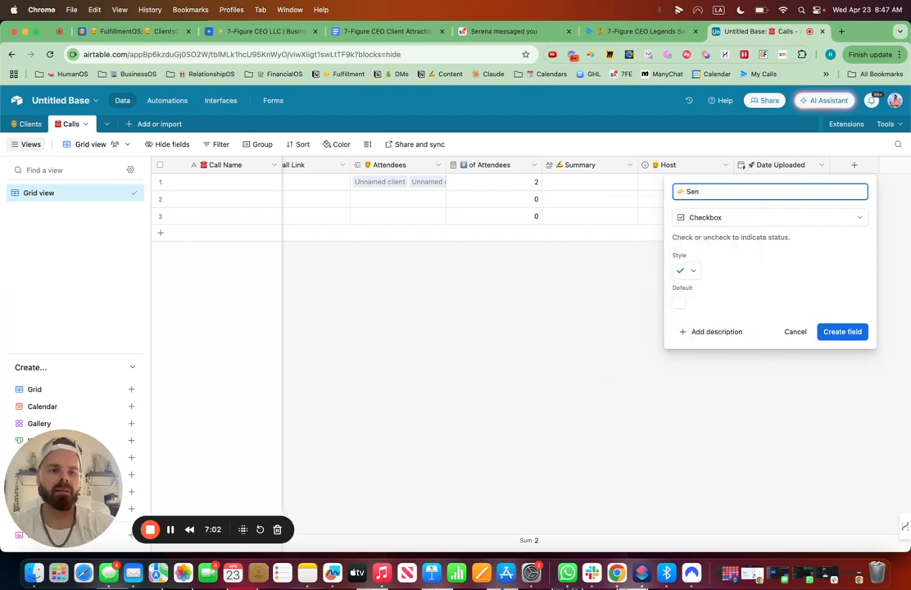
type("t to Clients")
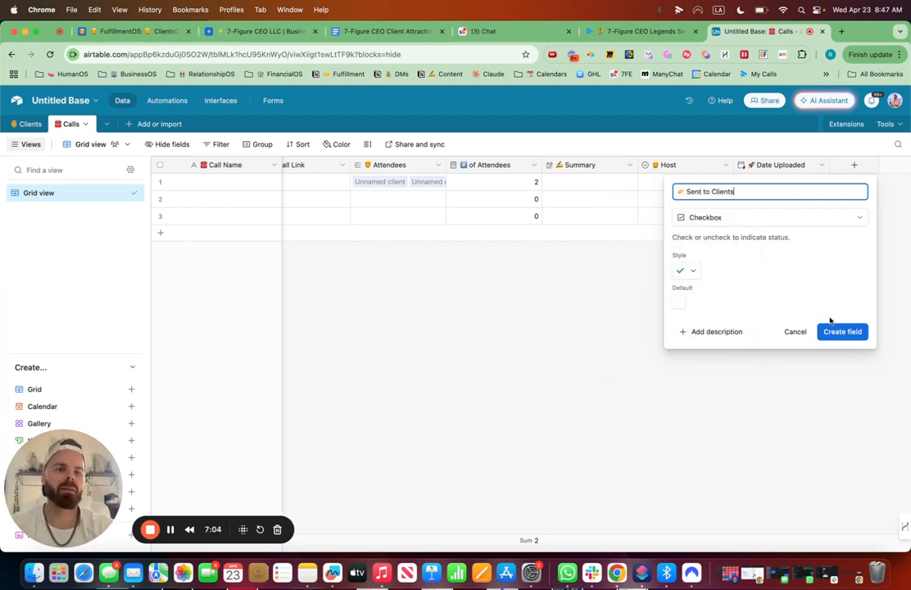
left_click(842, 332)
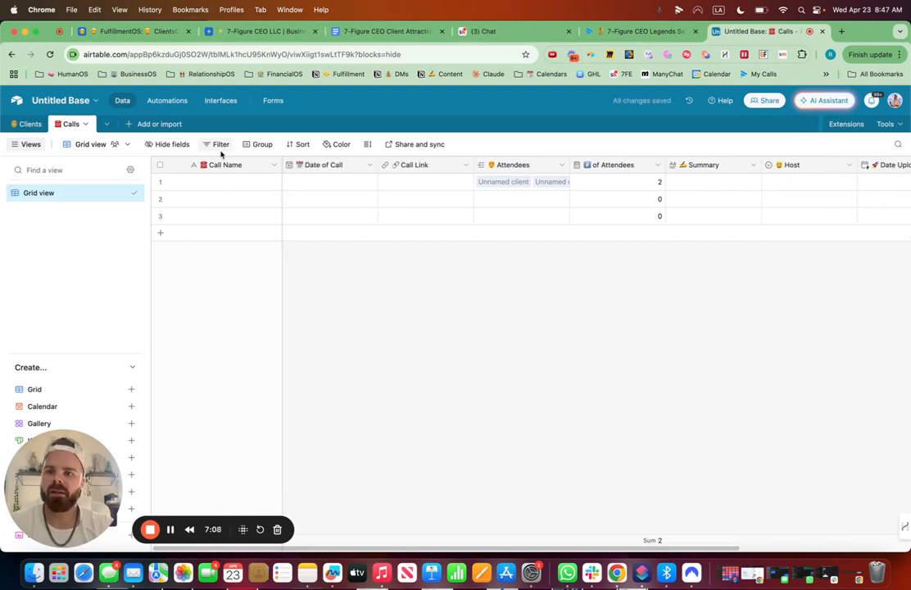
Sort the grid view by Date of Call from earliest to latest.
left_click(299, 146)
left_click(345, 218)
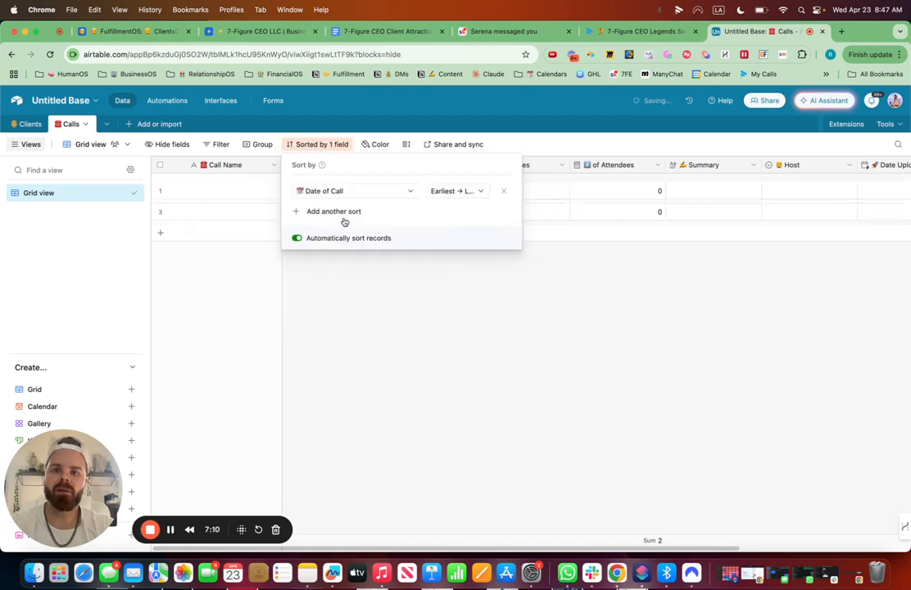
left_click(513, 387)
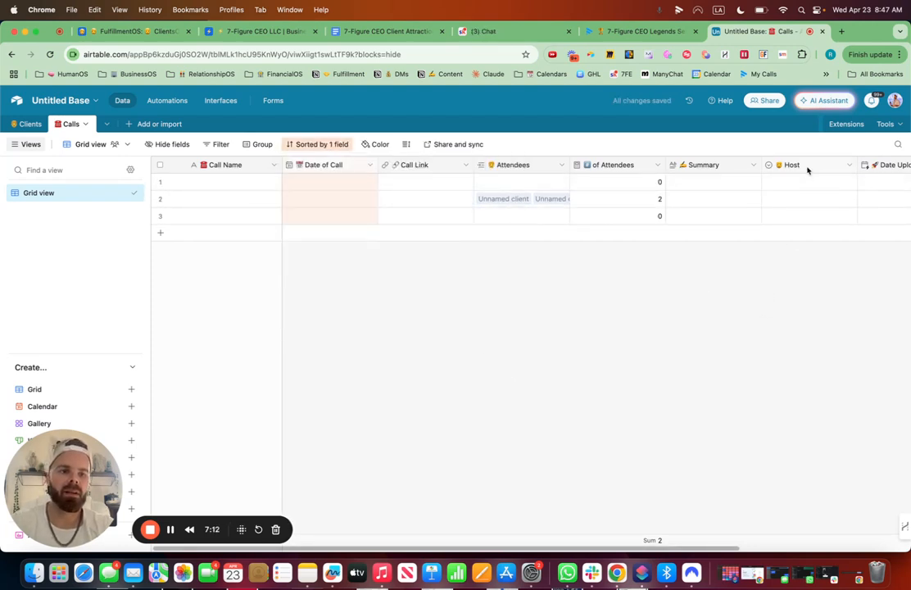
Move Host right after Date of Call and Sent to Clients right after Summary.
left_click_drag(807, 164, 380, 163)
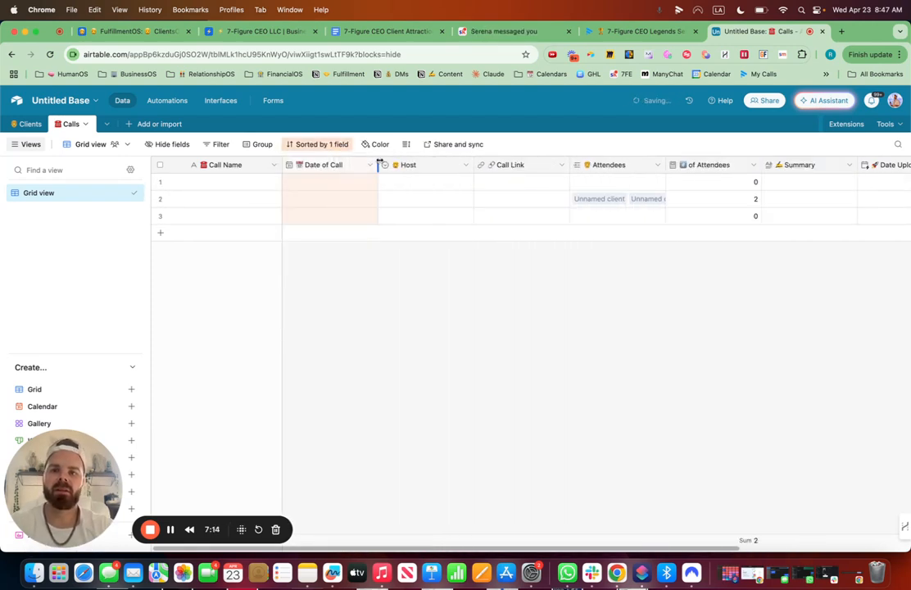
scroll(570, 302, "right", 5)
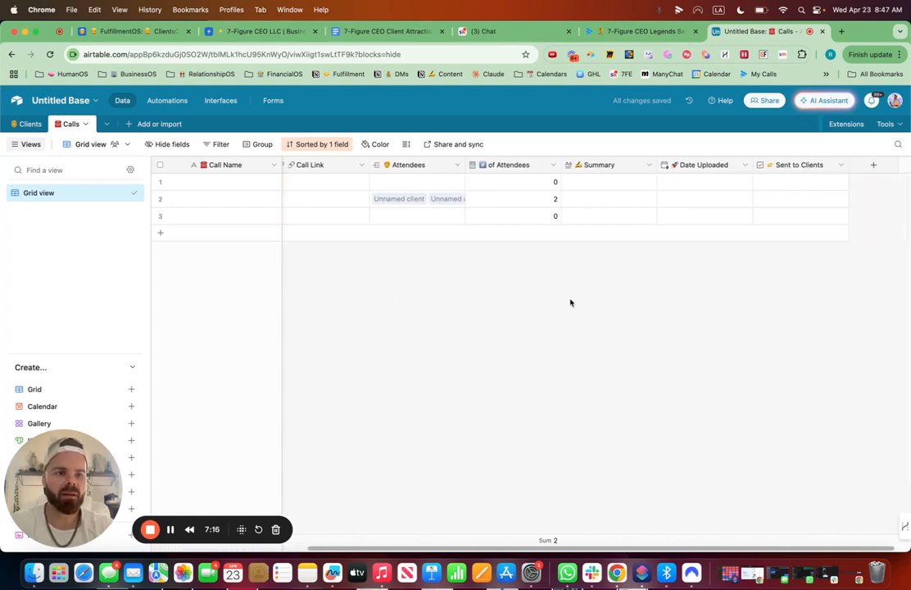
left_click_drag(801, 166, 657, 169)
scroll(481, 267, "left", 3)
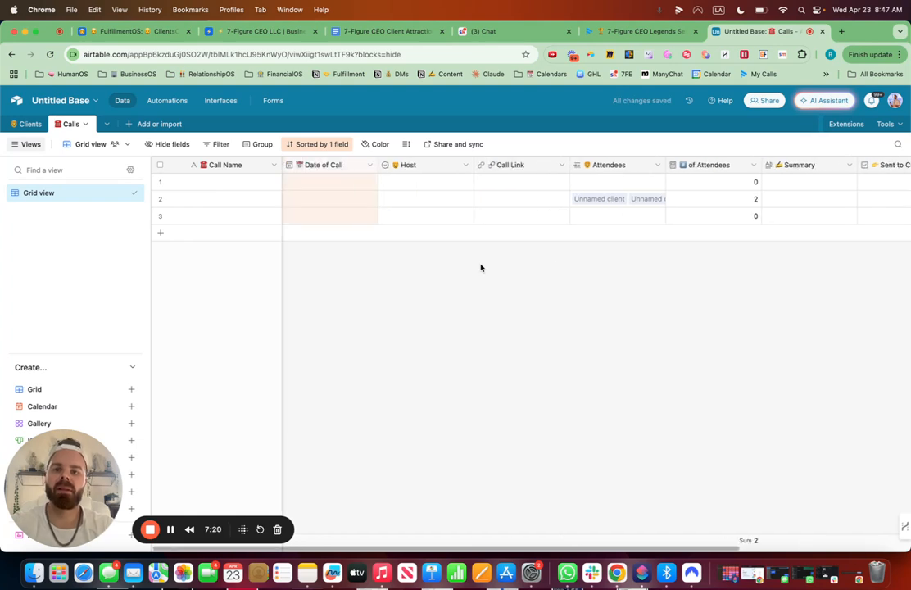
Delete the extra placeholder records from the Calls table so only one empty record remains.
left_click(159, 198)
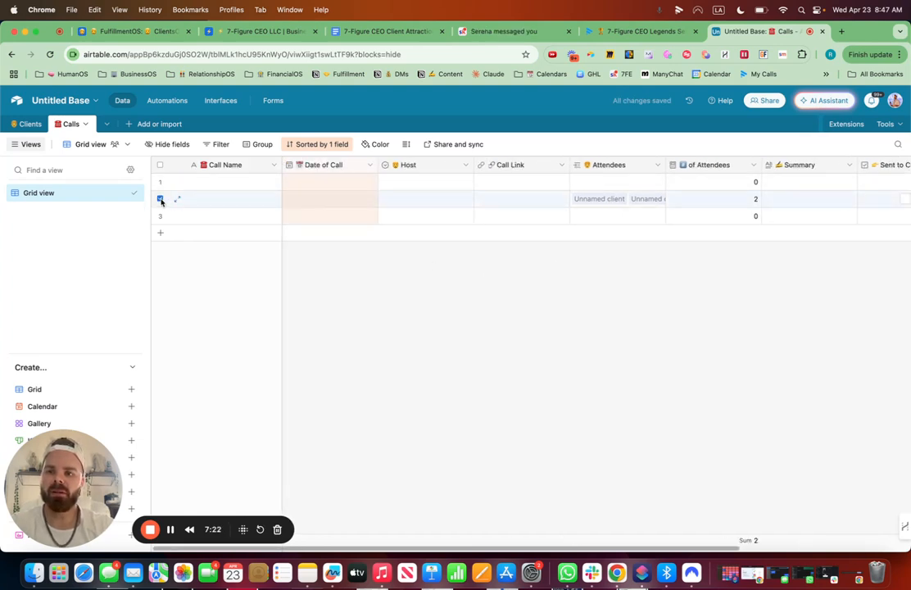
left_click(160, 217)
right_click(161, 218)
left_click(224, 258)
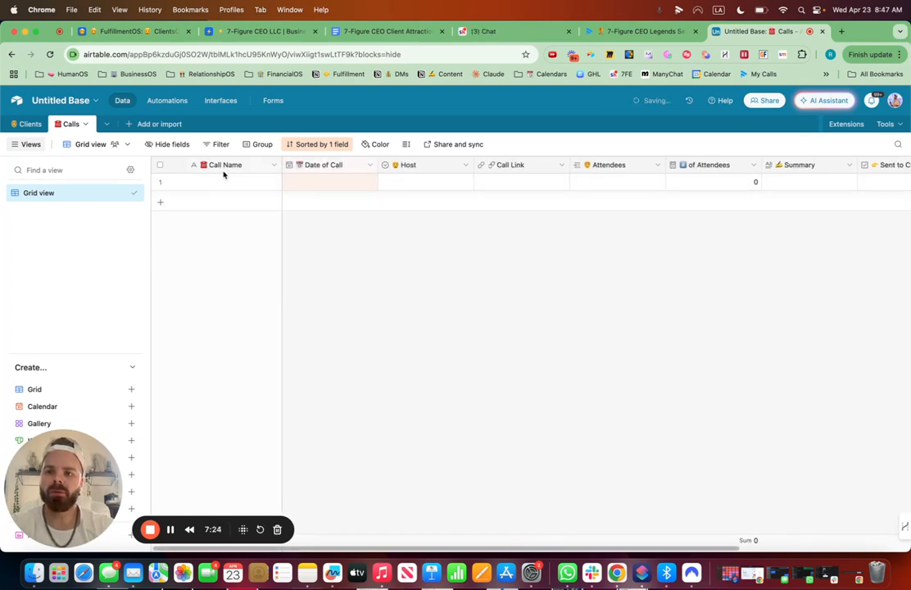
Name the call record Laser Business Coaching Call and widen the Call Name column.
left_click(215, 183)
type("Laser")
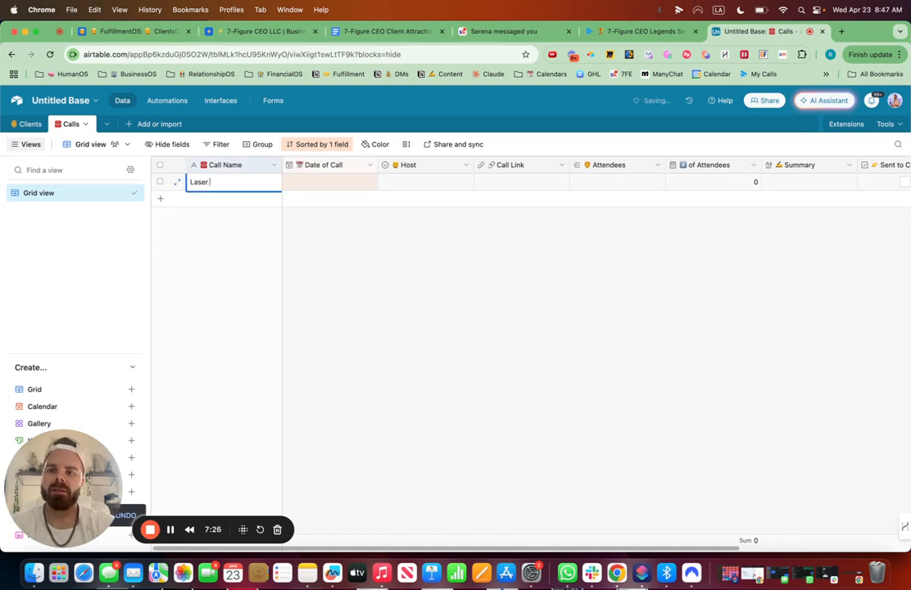
type(" Business Coaching ")
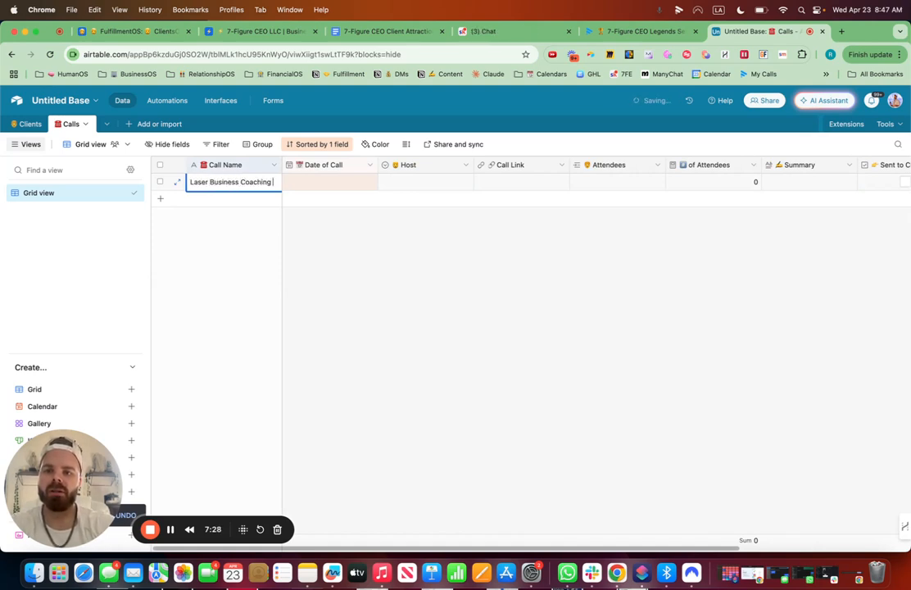
type("Call")
left_click_drag(282, 164, 311, 164)
Set the call's date to 4/21/2025 and pick the host from the Host options.
double_click(347, 182)
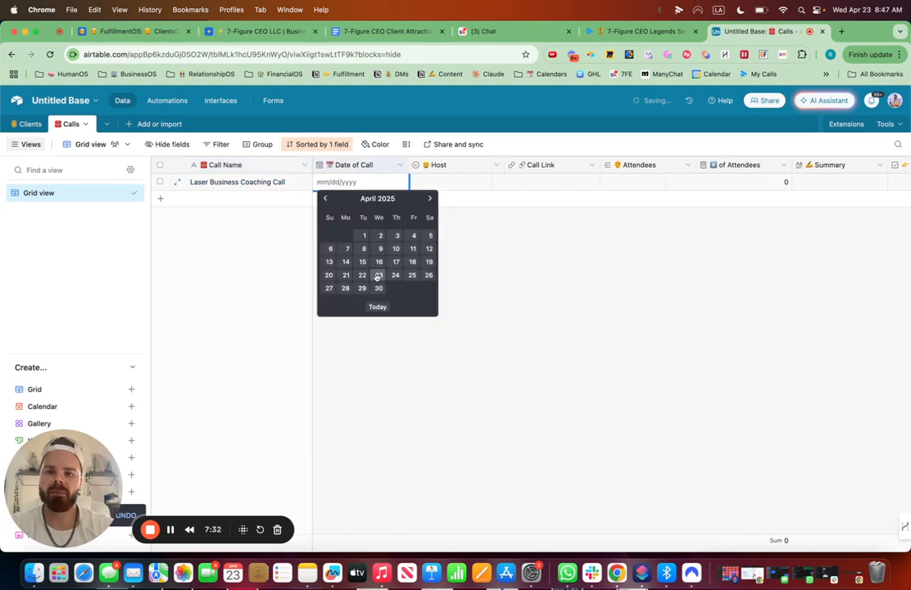
left_click(345, 274)
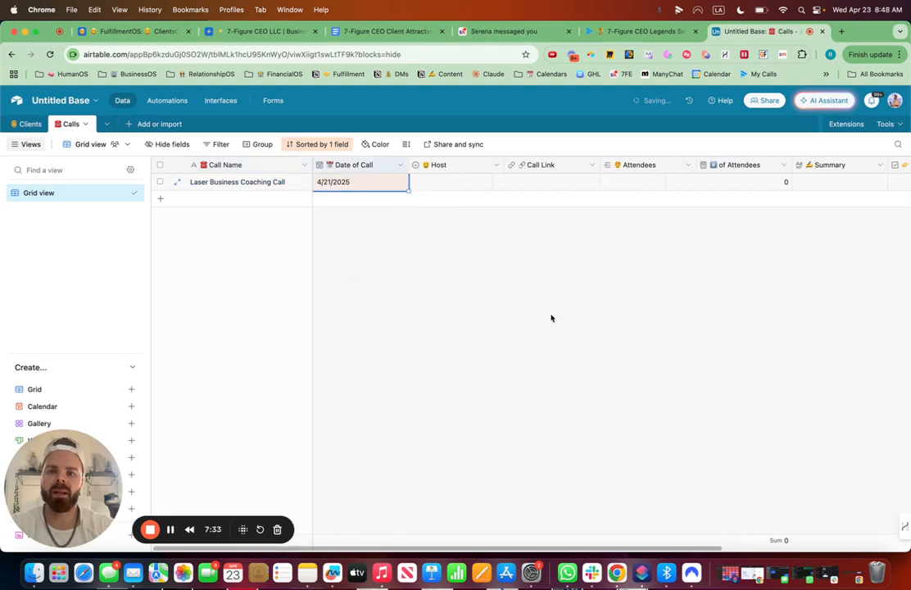
left_click(461, 188)
left_click(460, 187)
left_click(461, 236)
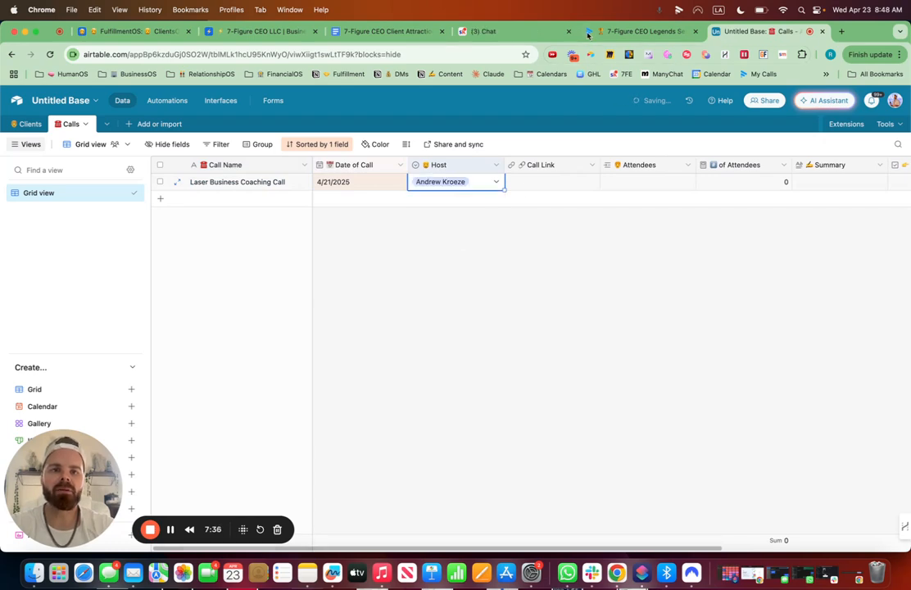
Copy the Fathom recording URL from the other tab and paste it into the call's Call Link.
left_click(635, 31)
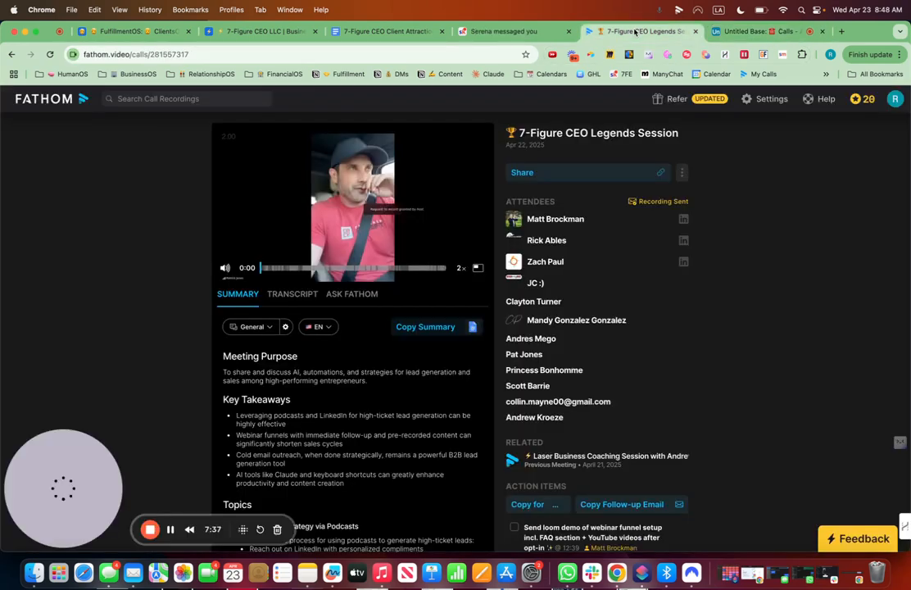
left_click(294, 53)
left_click(774, 31)
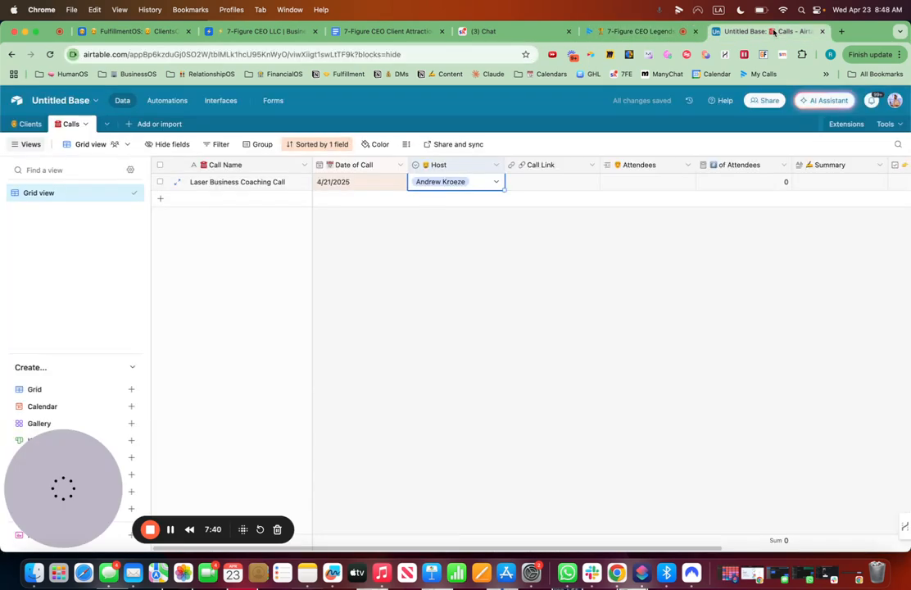
left_click(532, 186)
key("ctrl+v")
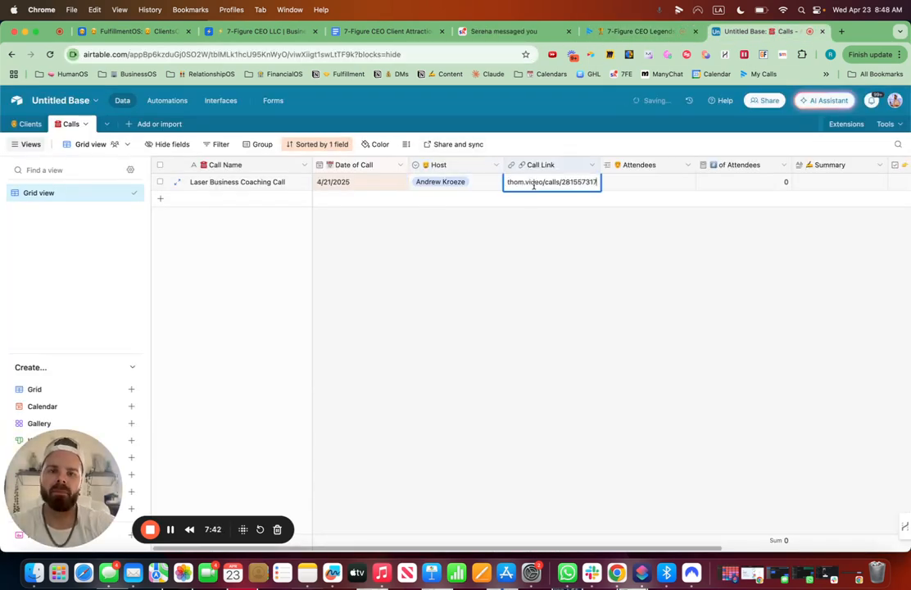
left_click(586, 290)
Enter three sample client names in the Client Name column of the Clients table.
left_click(30, 124)
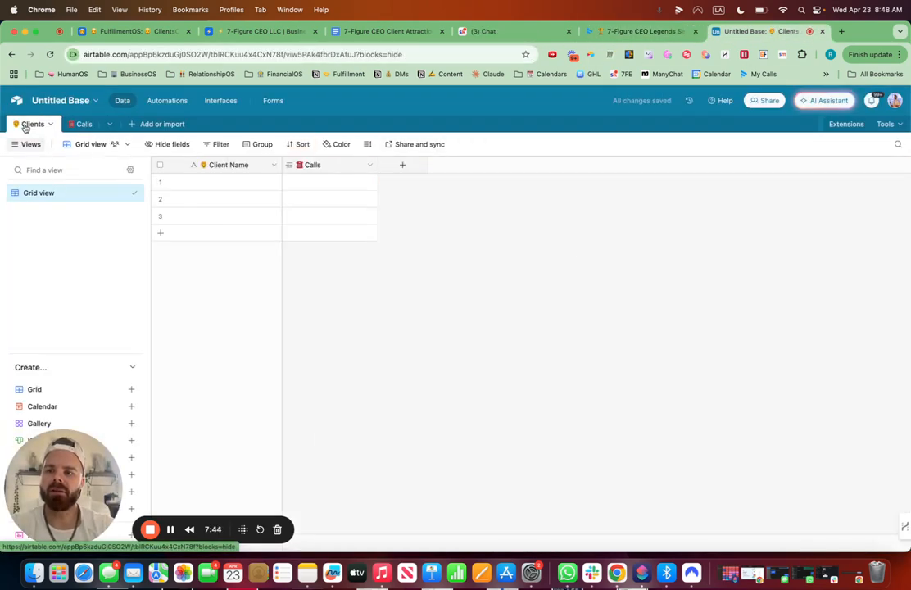
left_click(198, 181)
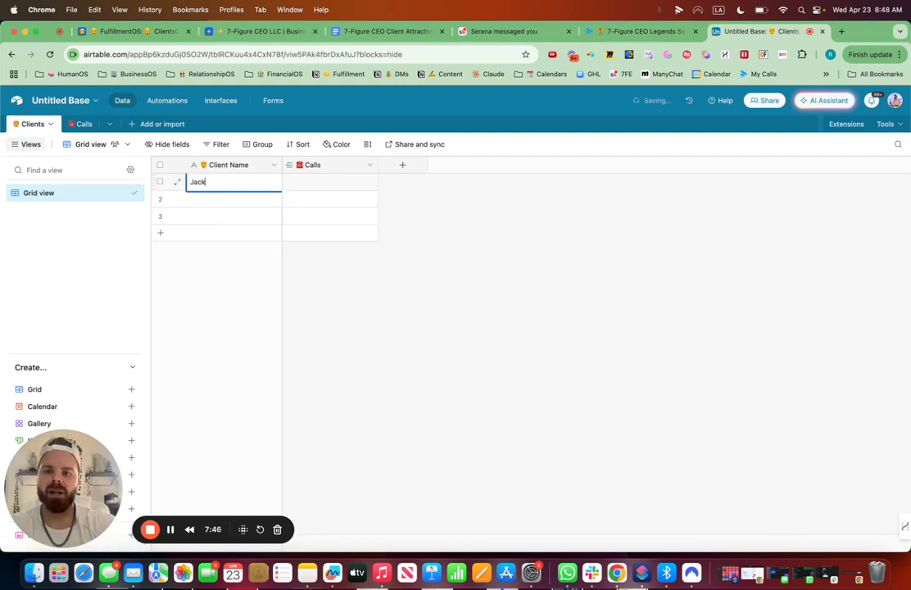
double_click(217, 198)
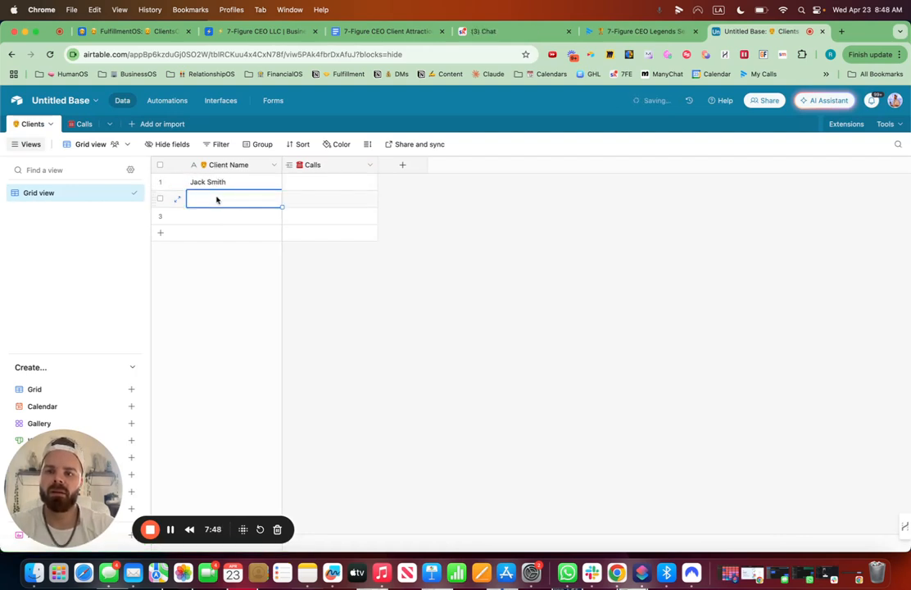
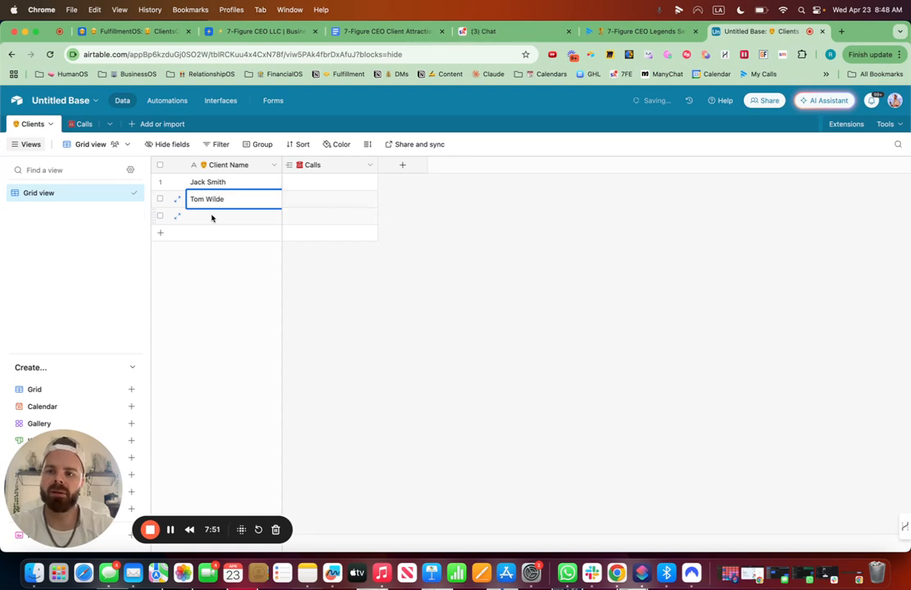
double_click(211, 214)
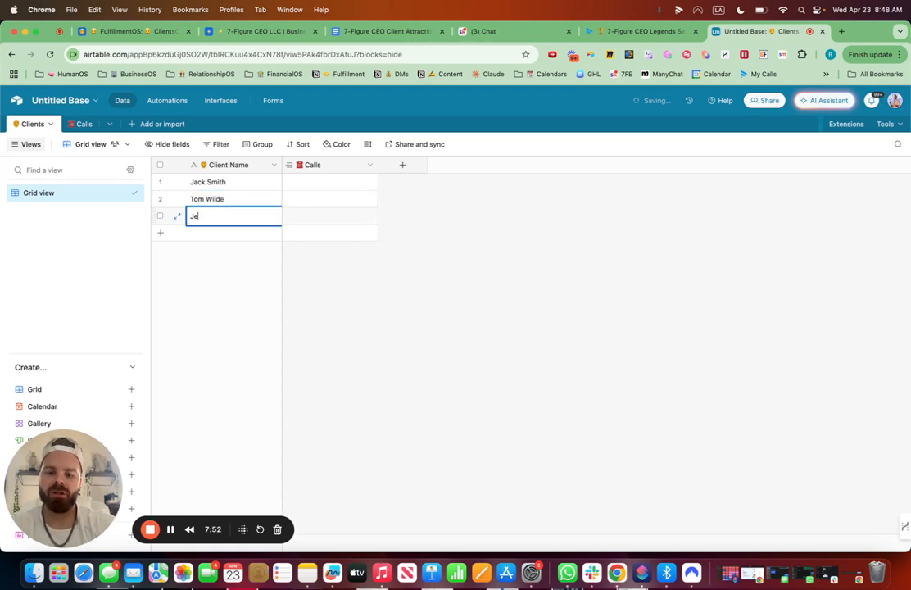
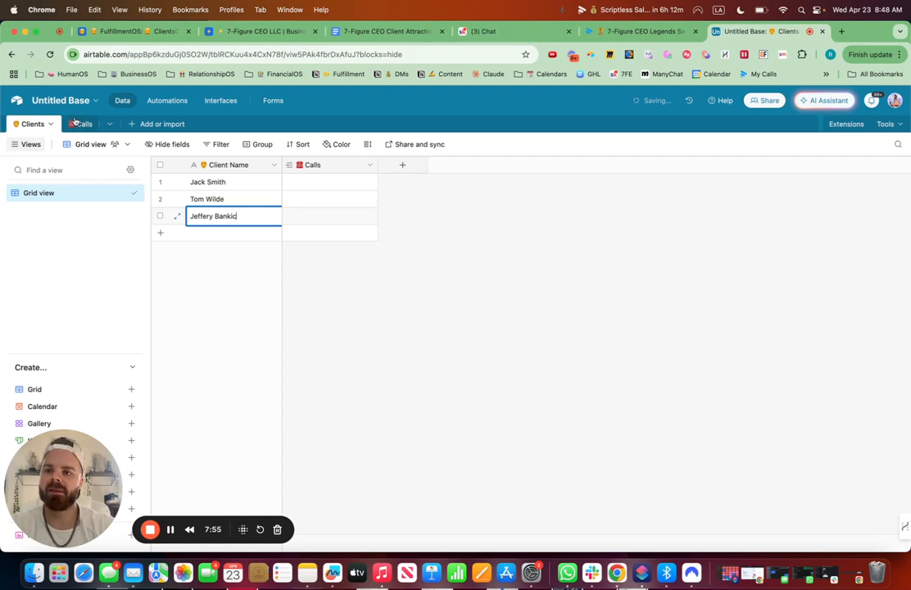
Link the first two clients as attendees of the Laser Business Coaching Call record.
left_click(77, 123)
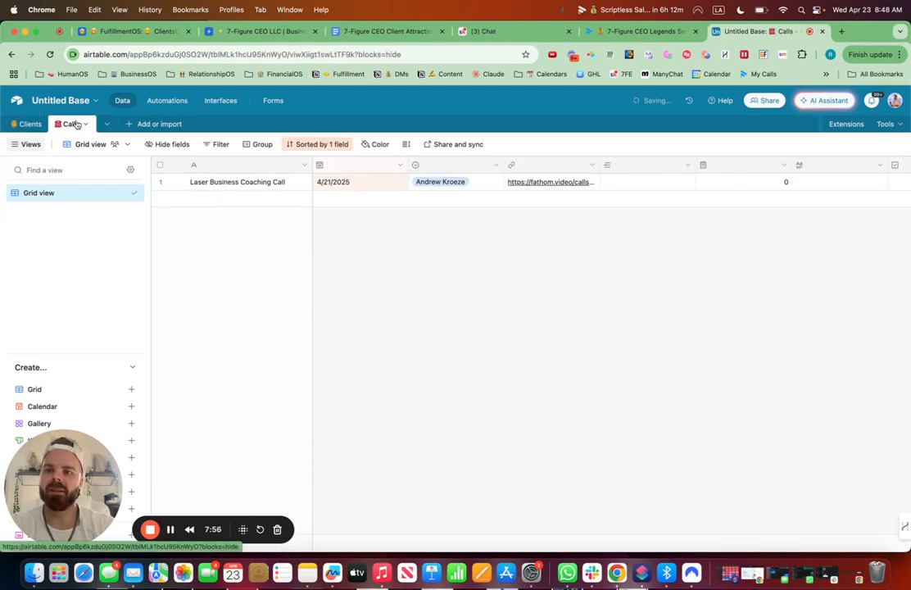
left_click(624, 183)
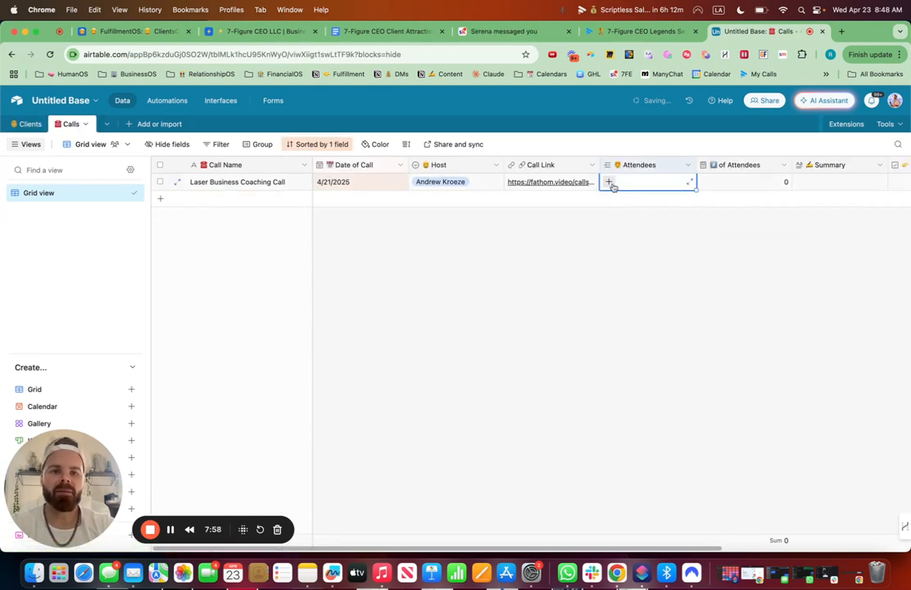
left_click(611, 184)
left_click(630, 249)
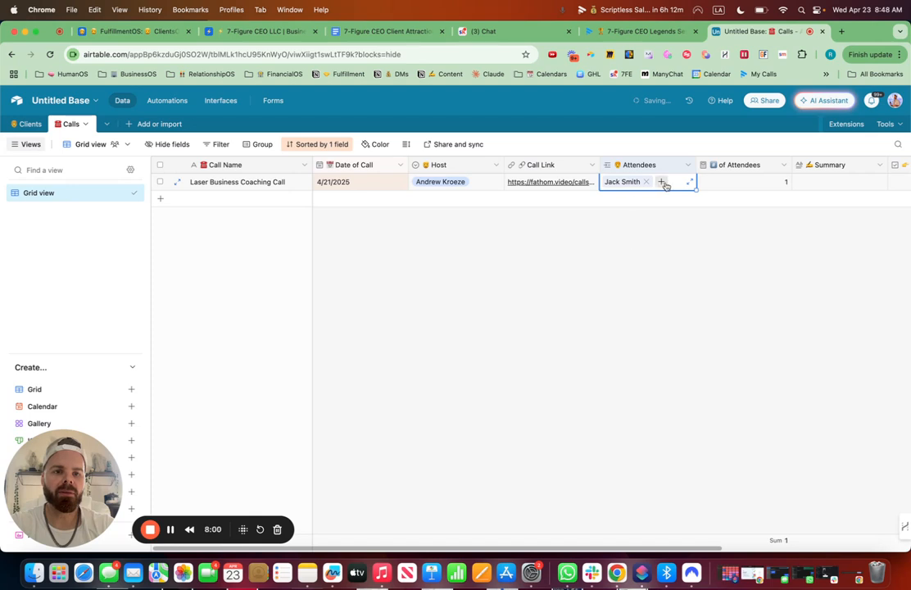
left_click(661, 182)
left_click(630, 246)
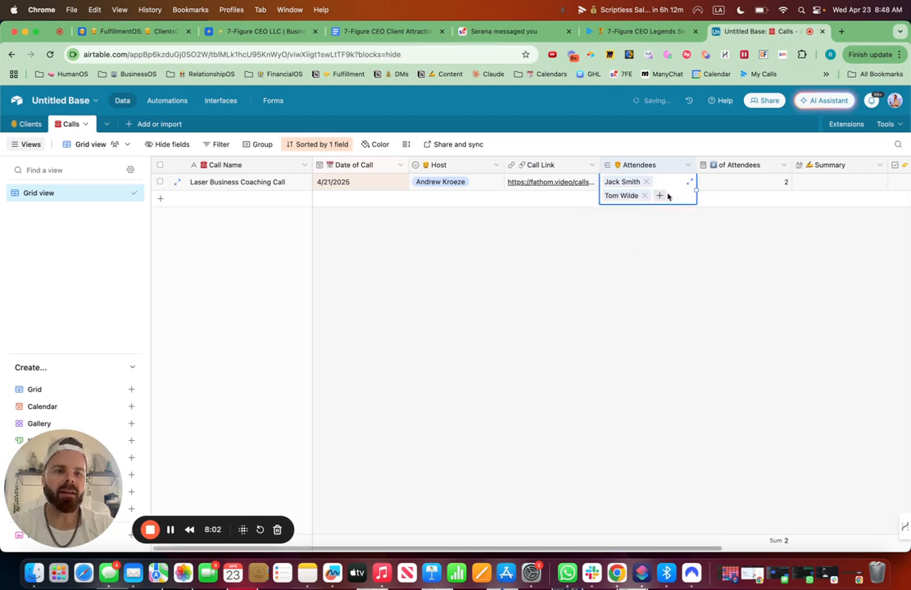
left_click(659, 195)
left_click(495, 280)
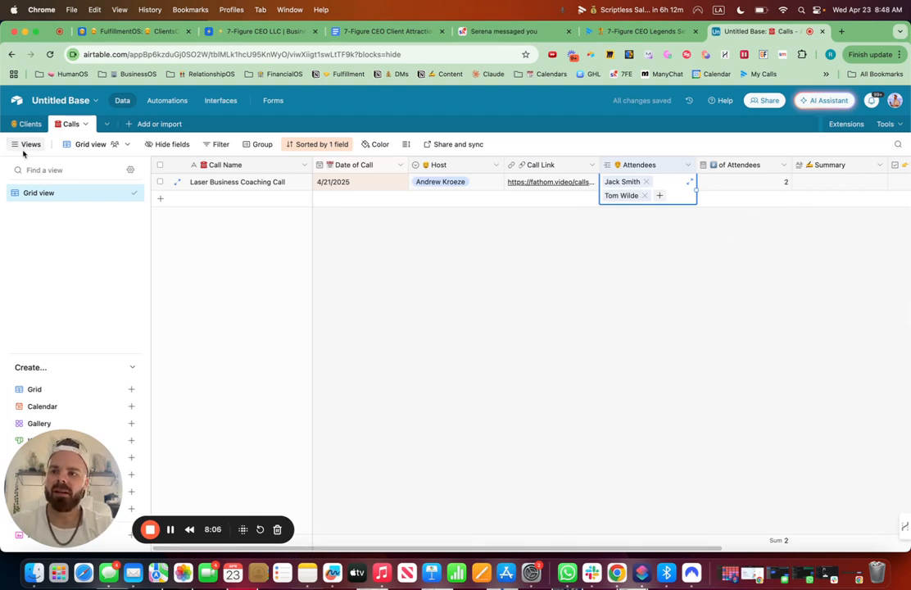
left_click(24, 123)
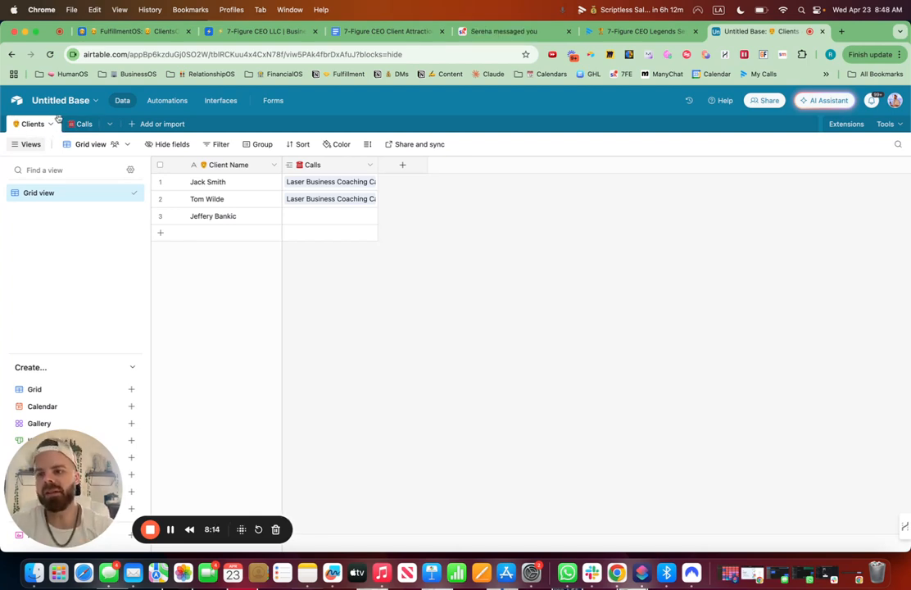
left_click(84, 125)
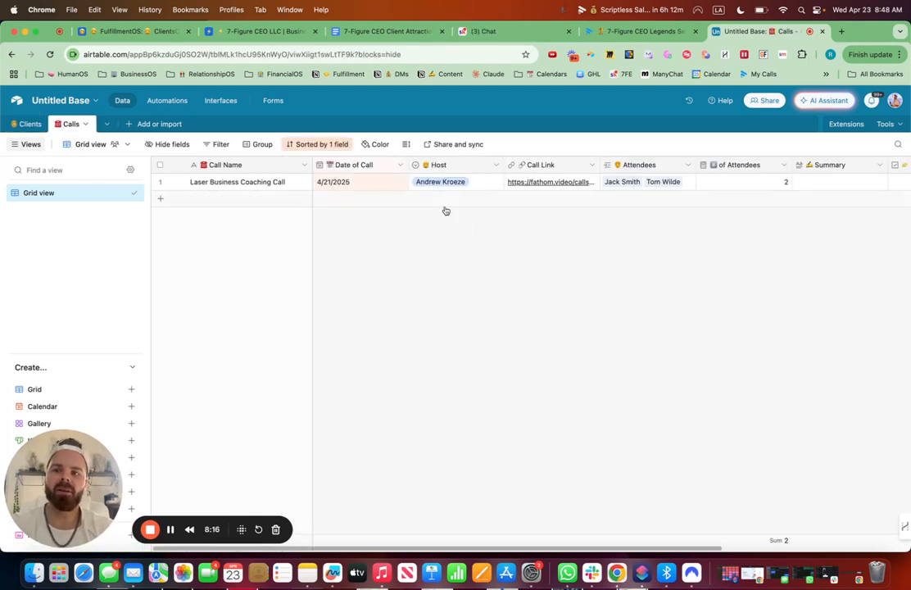
Rename the Calls grid view to Client Calls with the calls emoji in front.
left_click(122, 193)
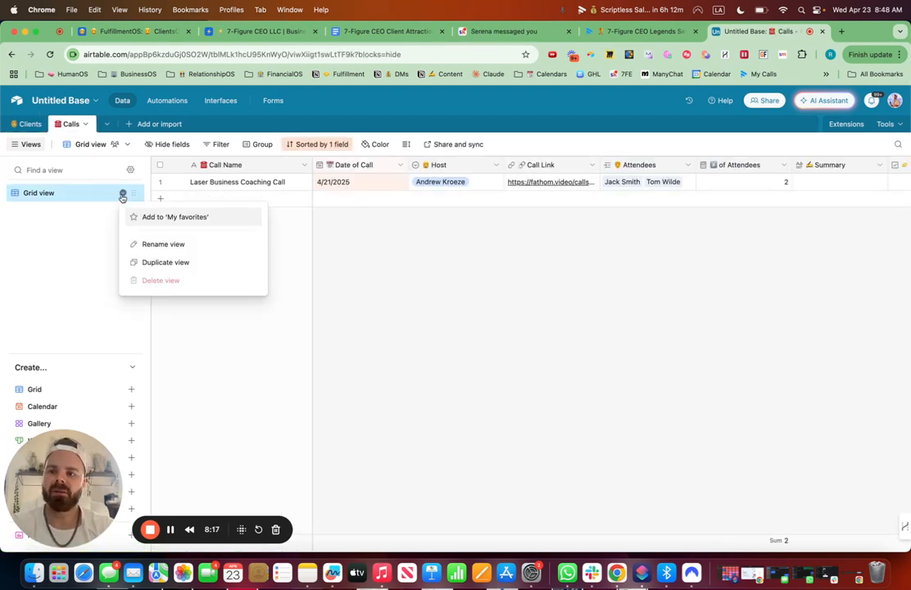
left_click(155, 244)
key("ctrl+super+space")
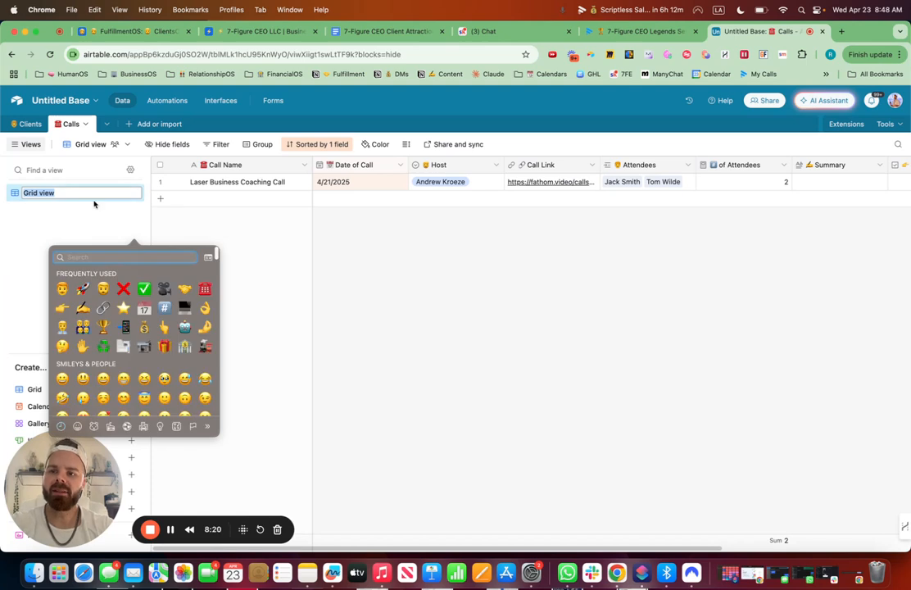
key("Escape")
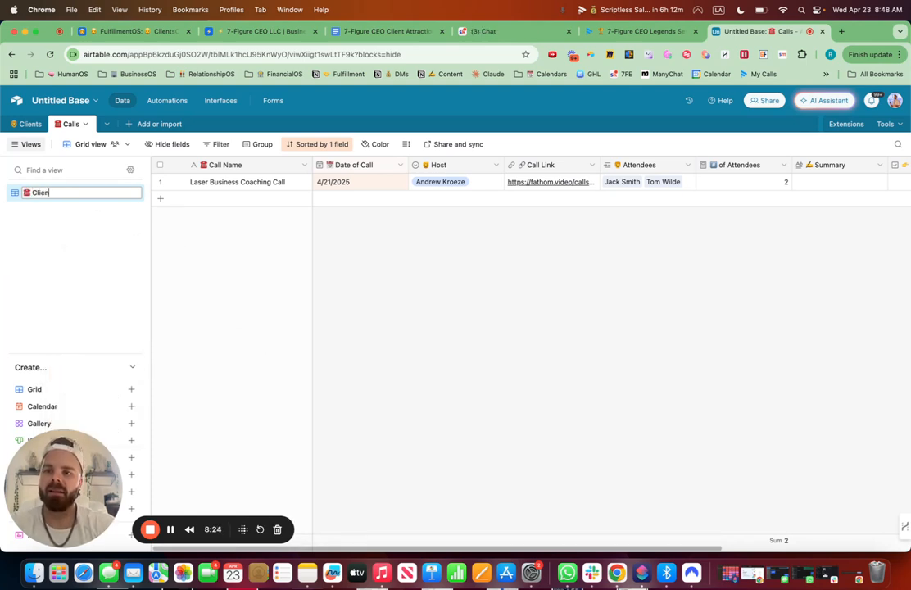
type("Client Call")
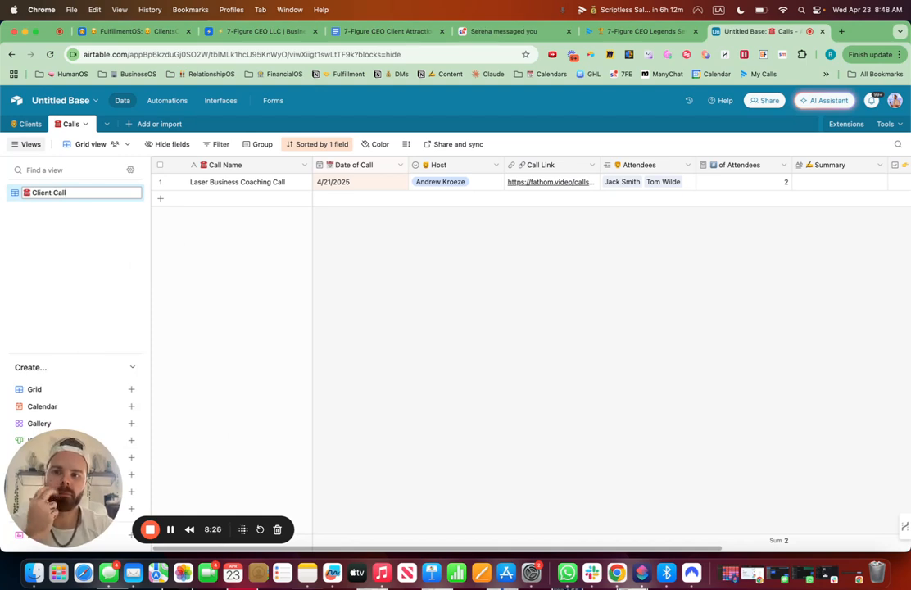
type("s")
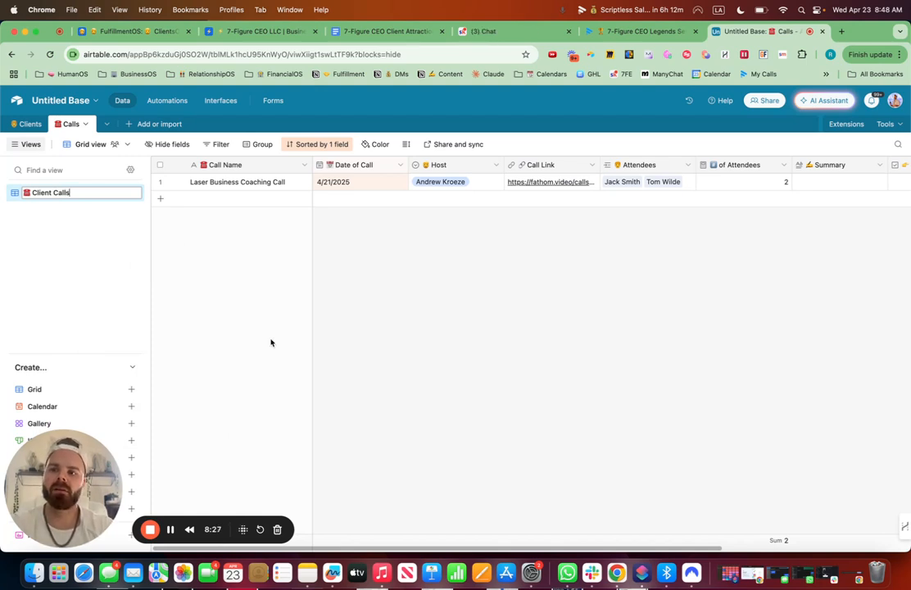
Start building a new interface named Client Calls with the shield emoji, also chosen as its icon.
left_click(228, 101)
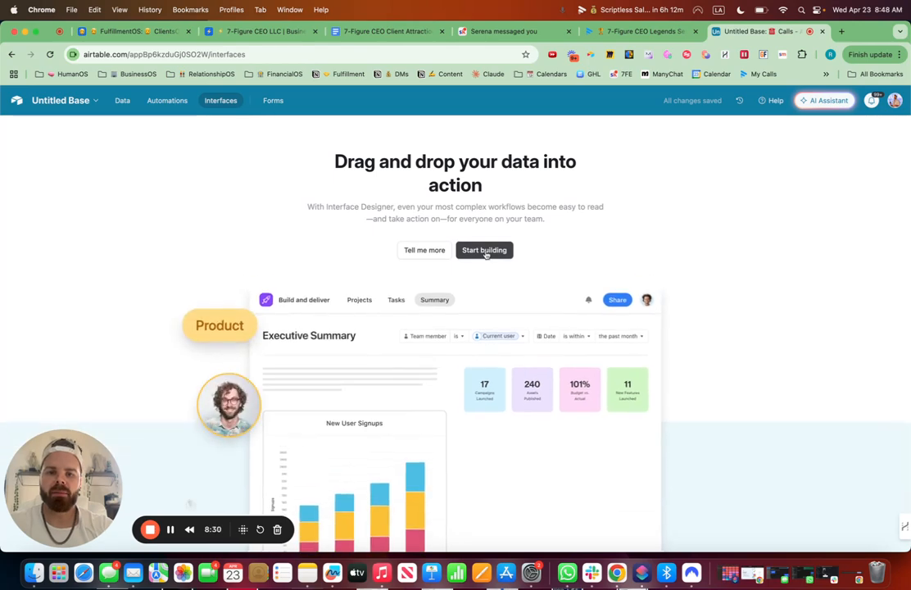
left_click(484, 253)
left_click(330, 312)
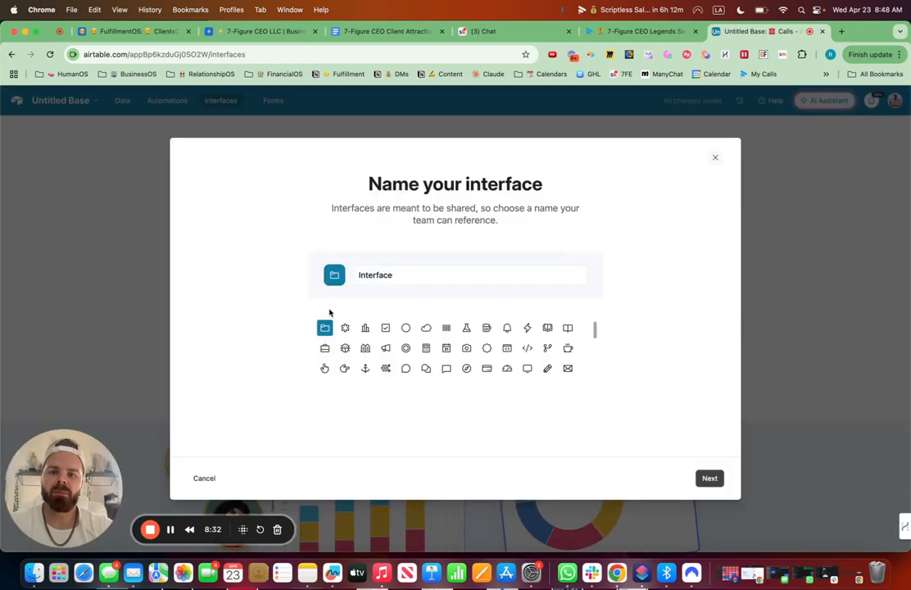
left_click_drag(407, 273, 340, 276)
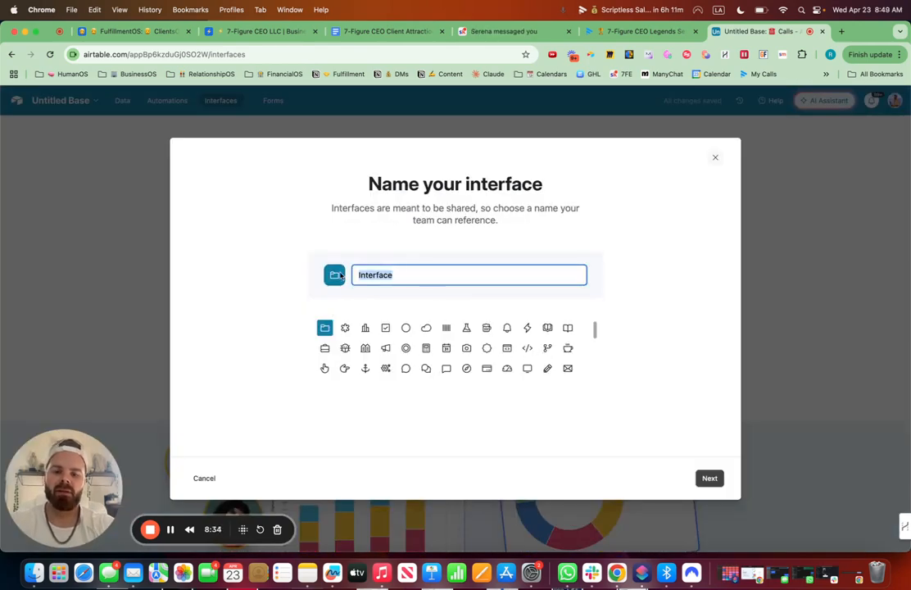
key("ctrl+super+space")
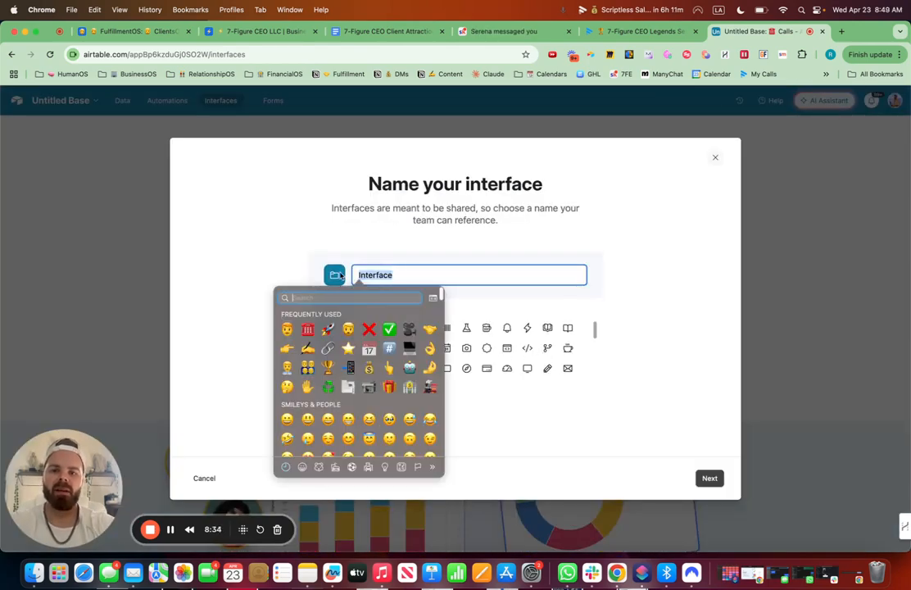
left_click(286, 329)
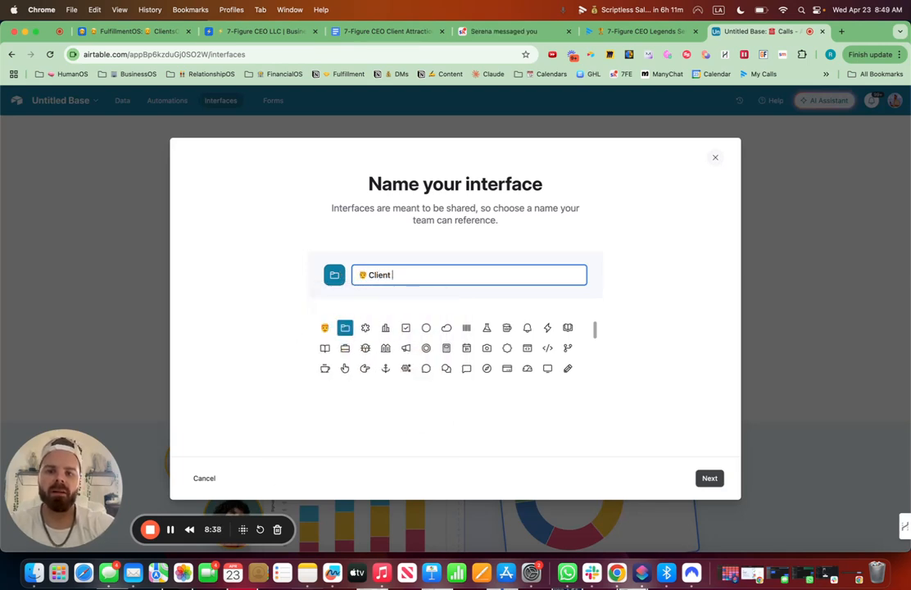
type("Client Call Int")
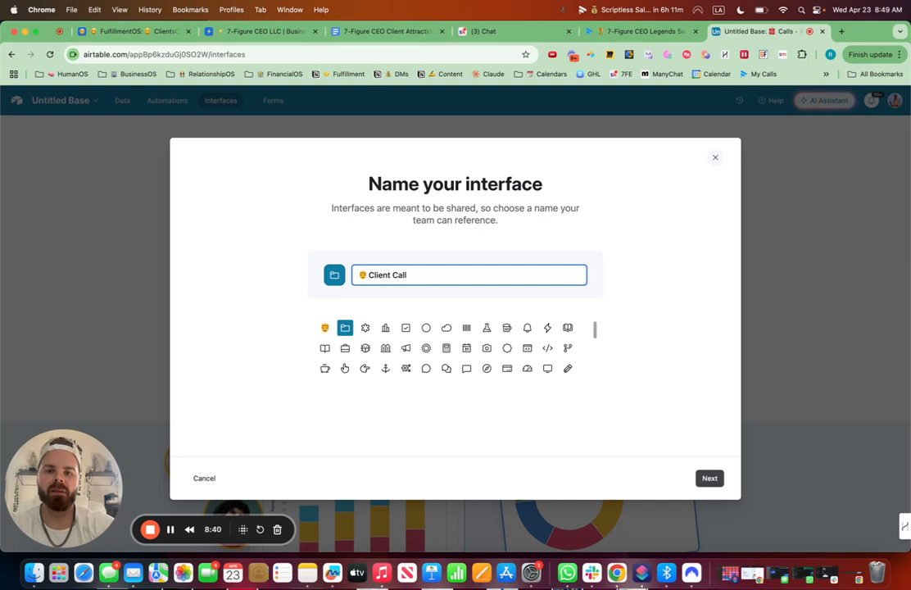
left_click(325, 328)
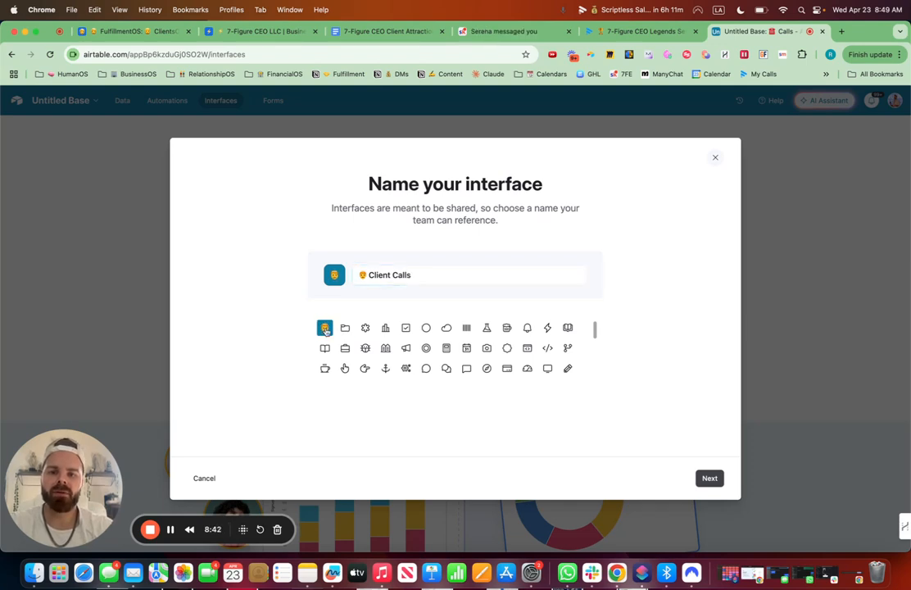
left_click(710, 479)
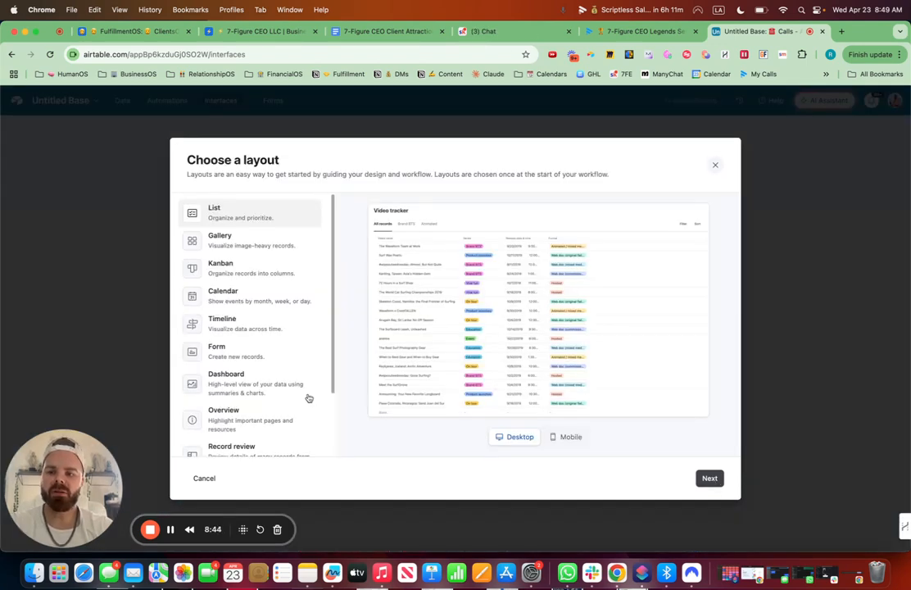
Choose the Blank layout and finish creating the interface.
scroll(283, 396, "down", 3)
scroll(240, 334, "up", 3)
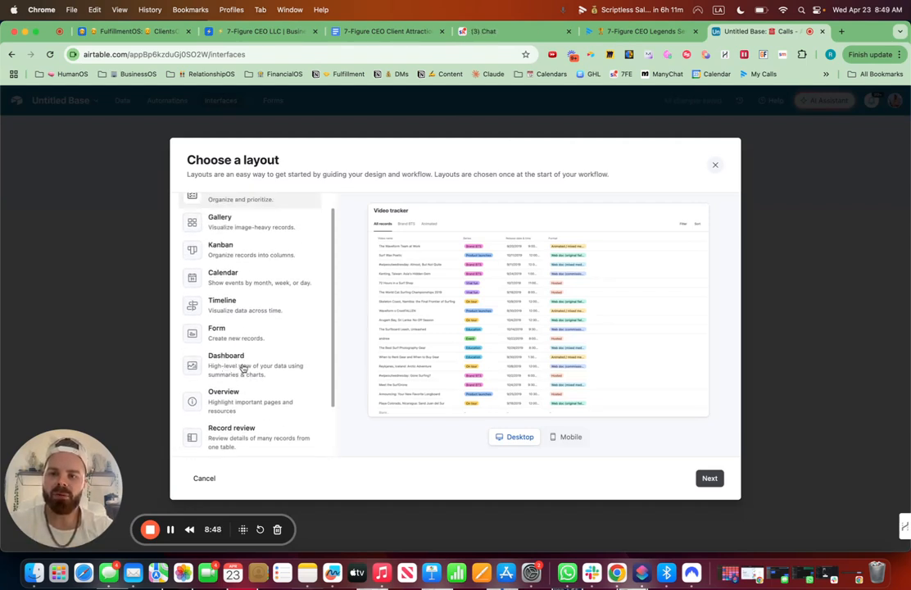
scroll(243, 369, "down", 3)
left_click(227, 434)
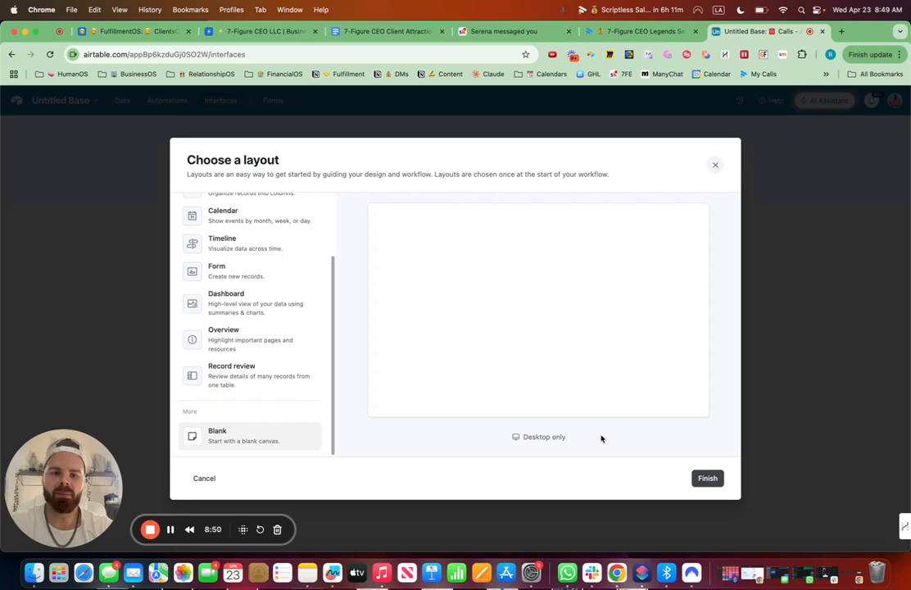
left_click(707, 478)
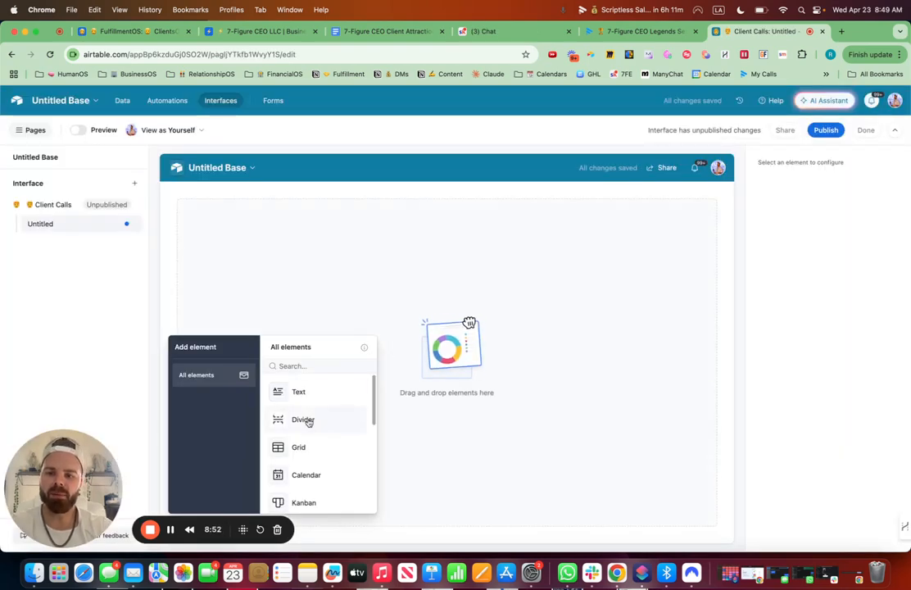
Add a Grid element to the page and set its source to the Calls table.
left_click_drag(308, 452, 261, 197)
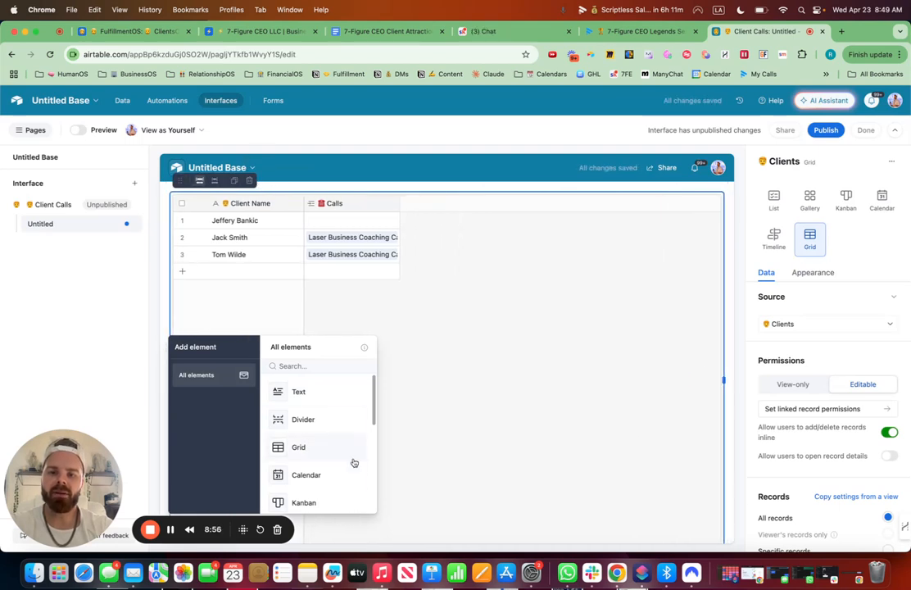
left_click(810, 324)
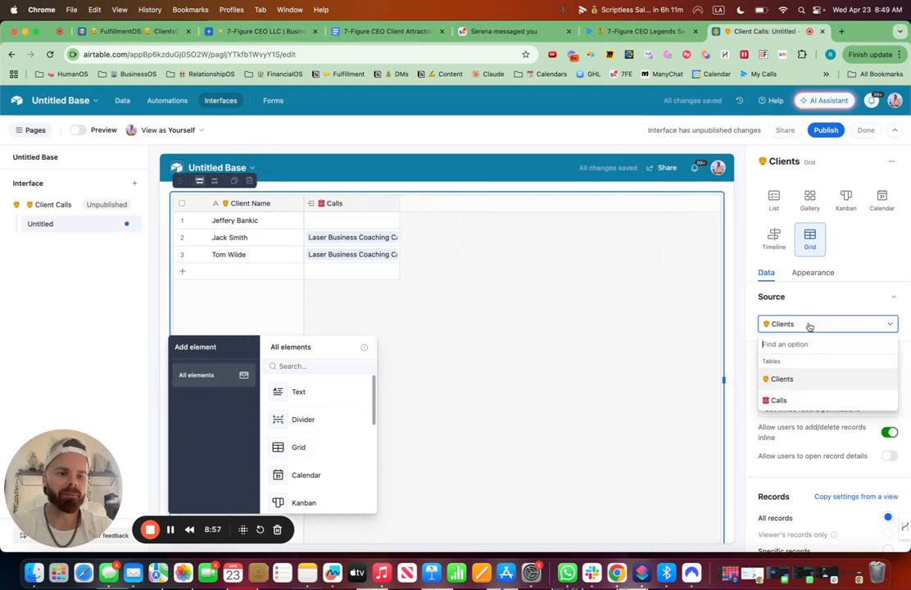
left_click(780, 399)
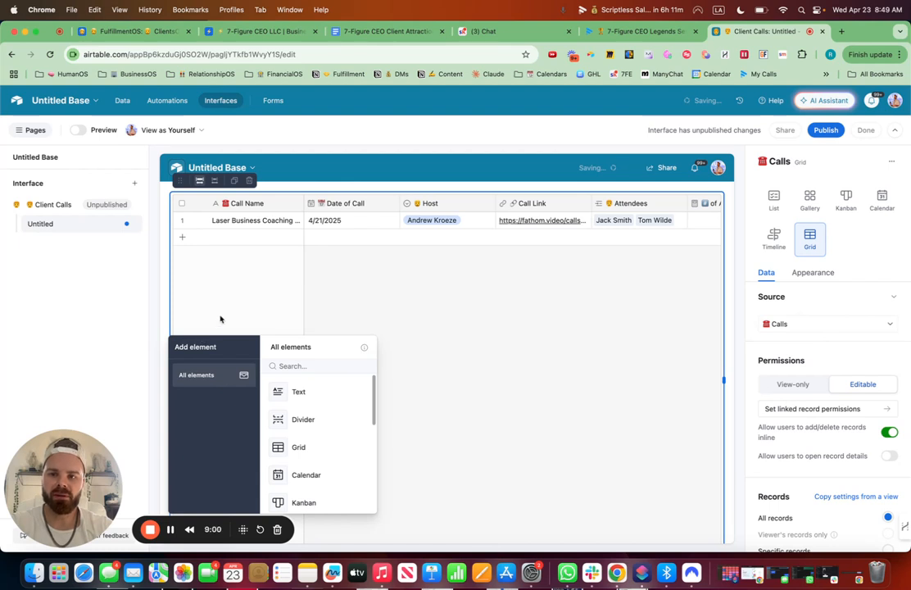
Add a Number element above the grid and set its source to the Calls table.
left_click(308, 365)
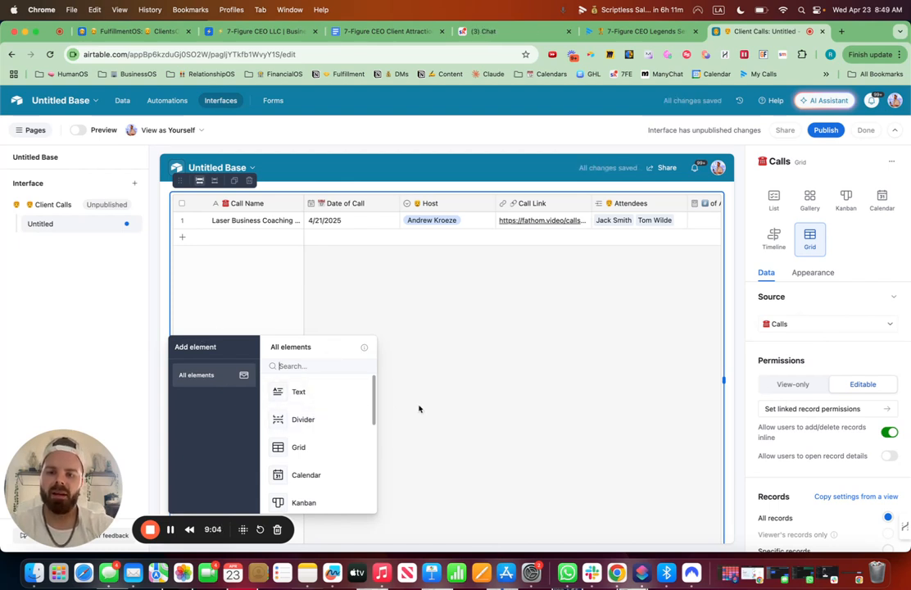
type("num")
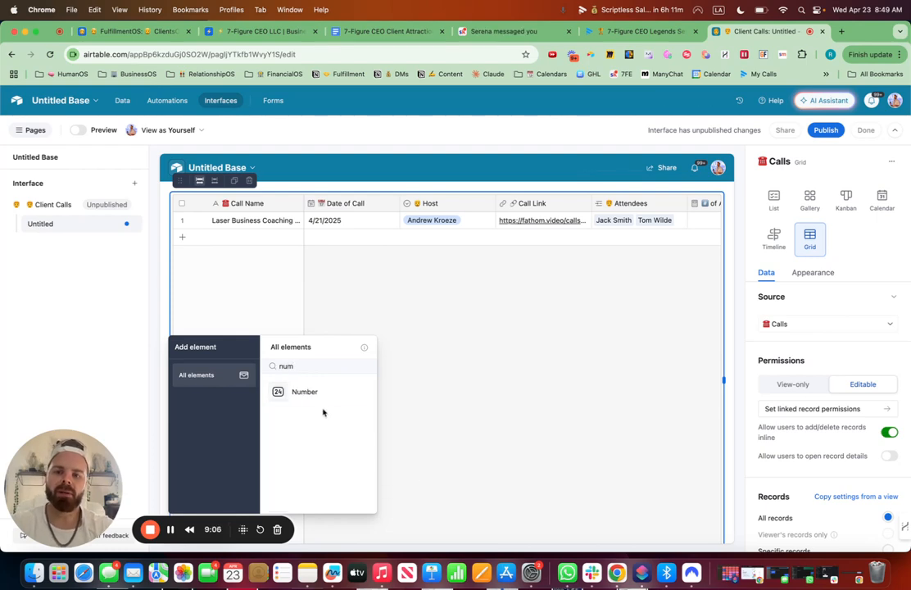
left_click_drag(305, 392, 264, 195)
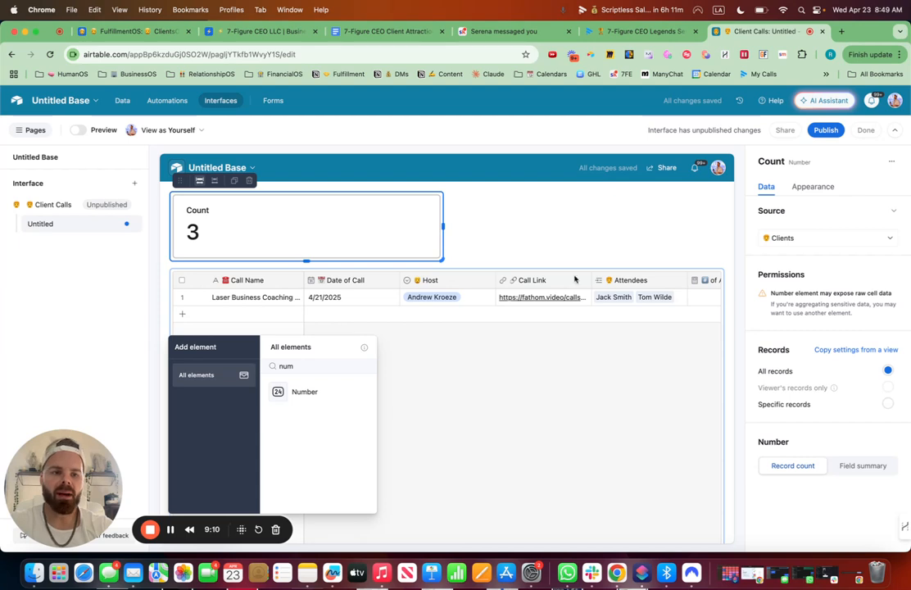
left_click(790, 238)
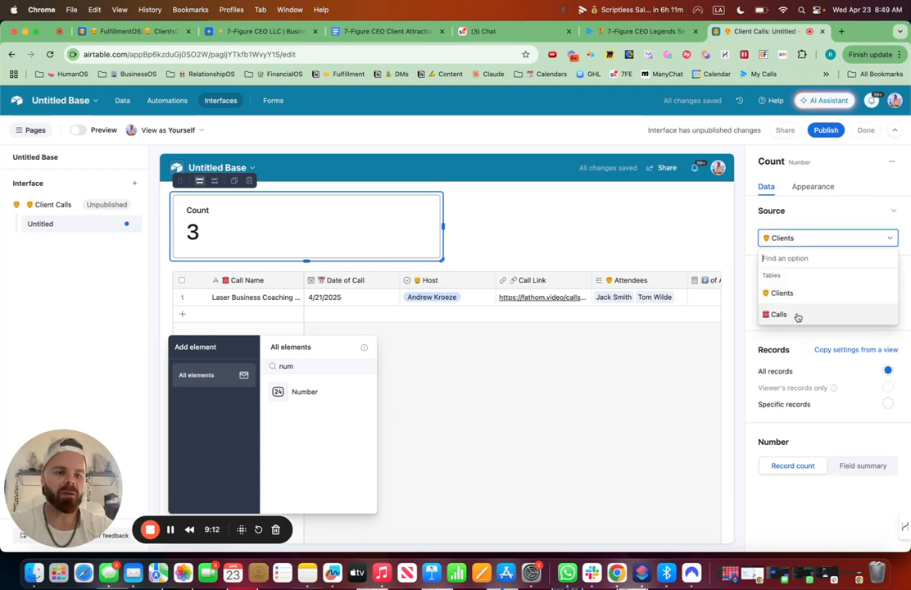
left_click(797, 317)
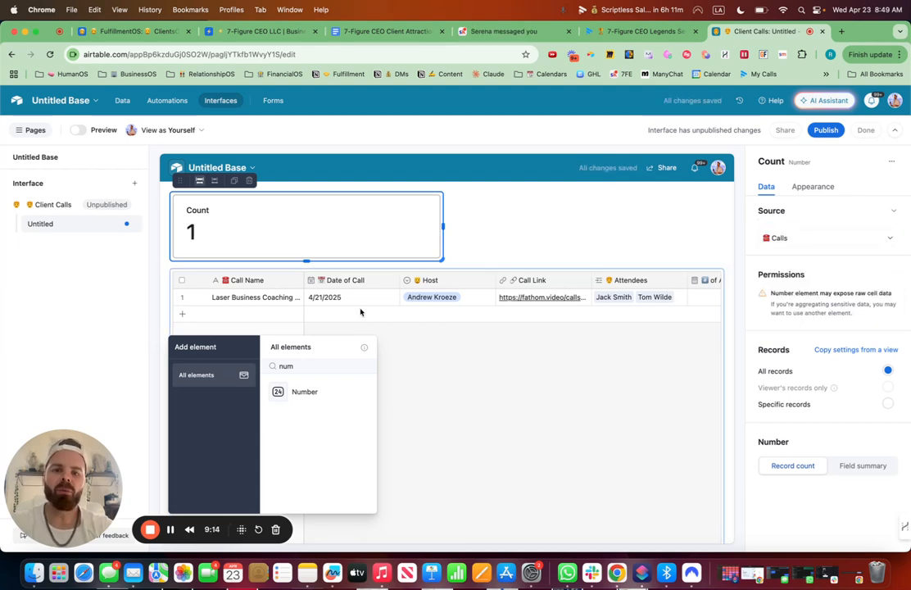
Title the Number element with the calls emoji and "# of Calls", with the subtitle Uploaded.
left_click(812, 187)
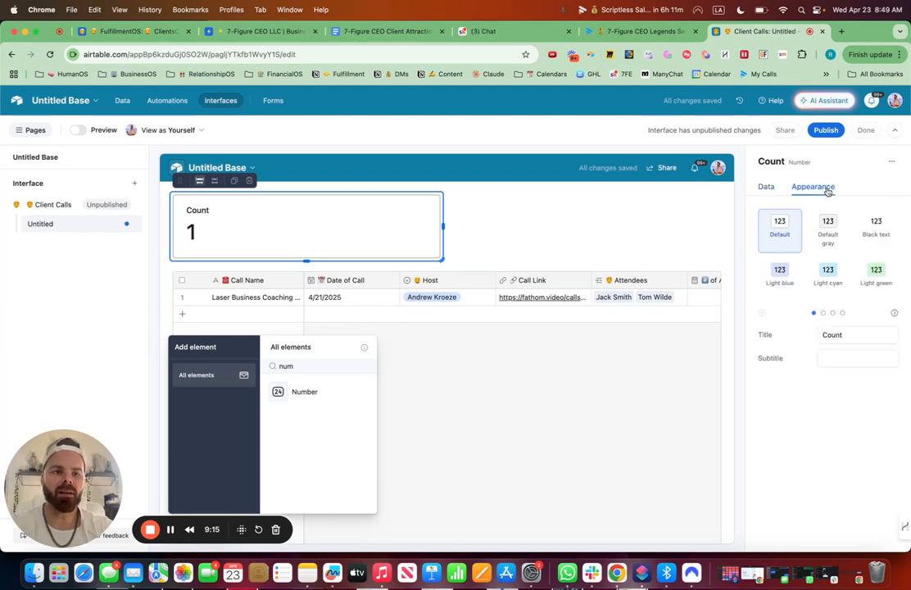
left_click(872, 336)
key("super+a")
key("ctrl+super+space")
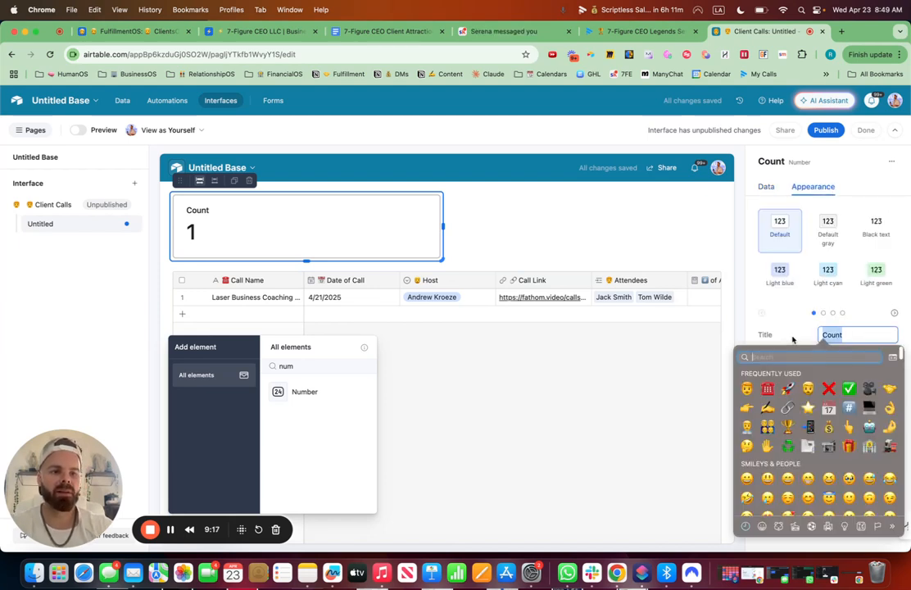
left_click(769, 389)
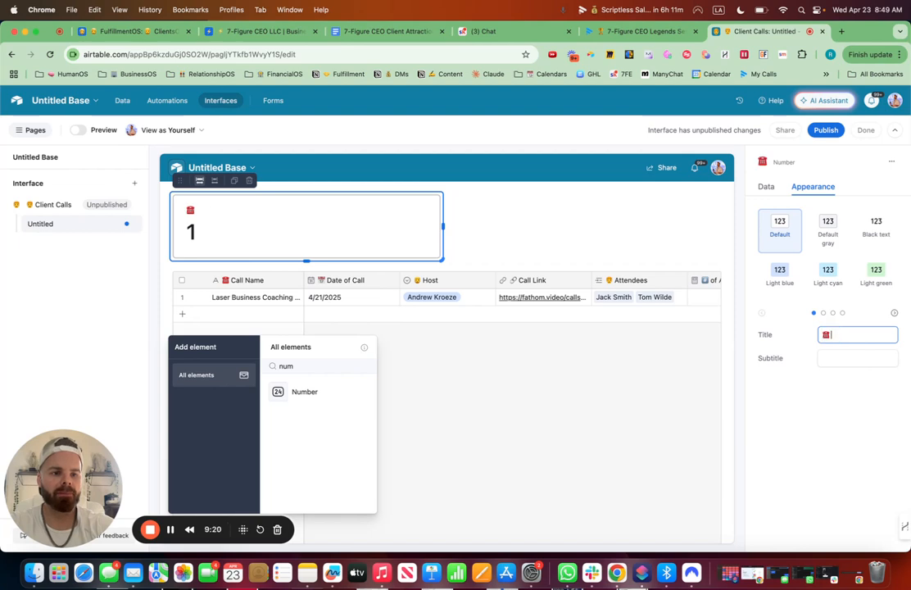
key("BackSpace")
key("BackSpace")
type("#")
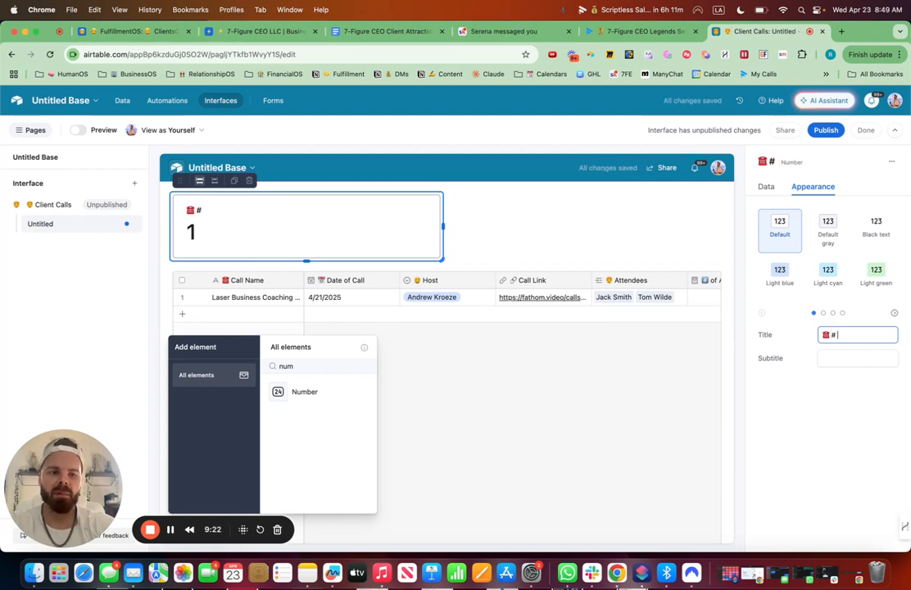
type(" of Calls")
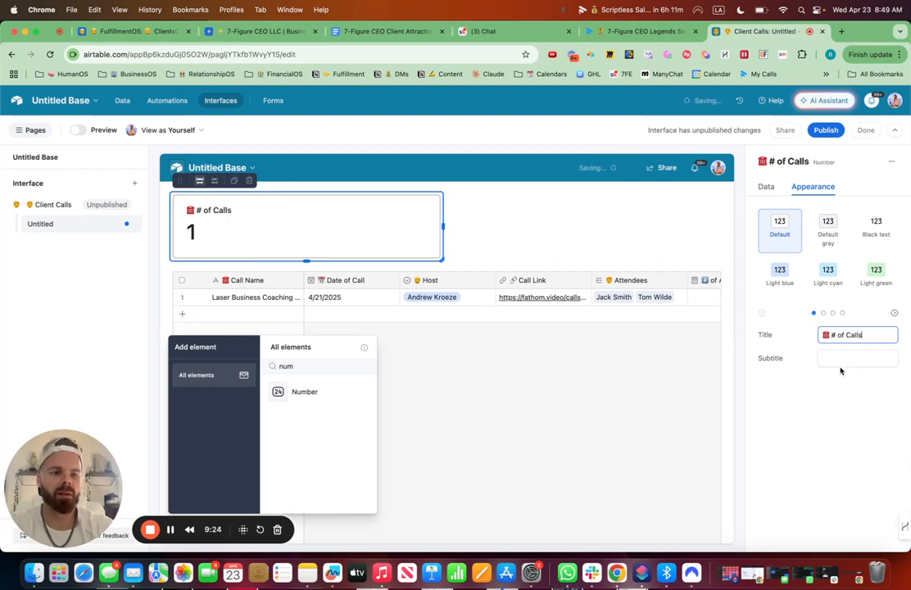
left_click(824, 358)
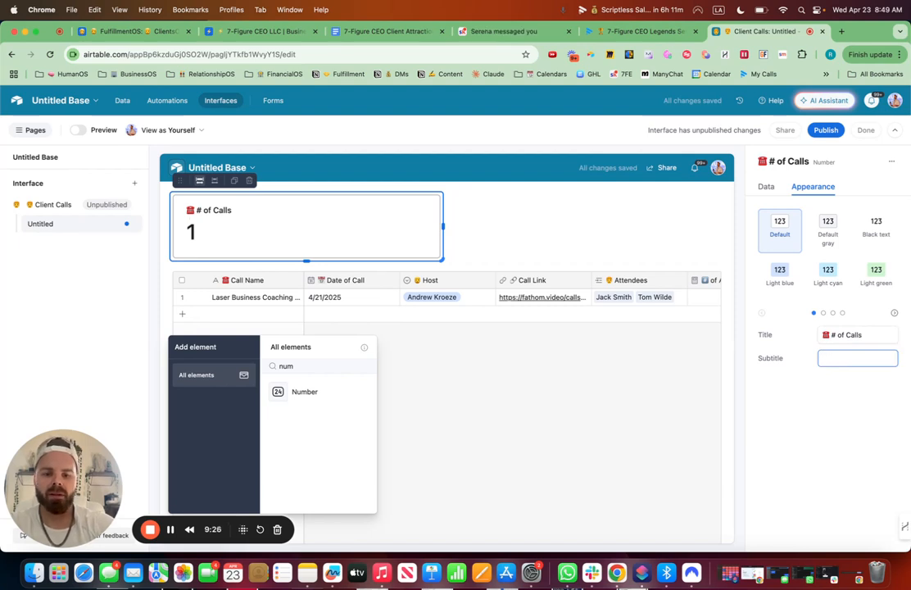
type("Uploaded")
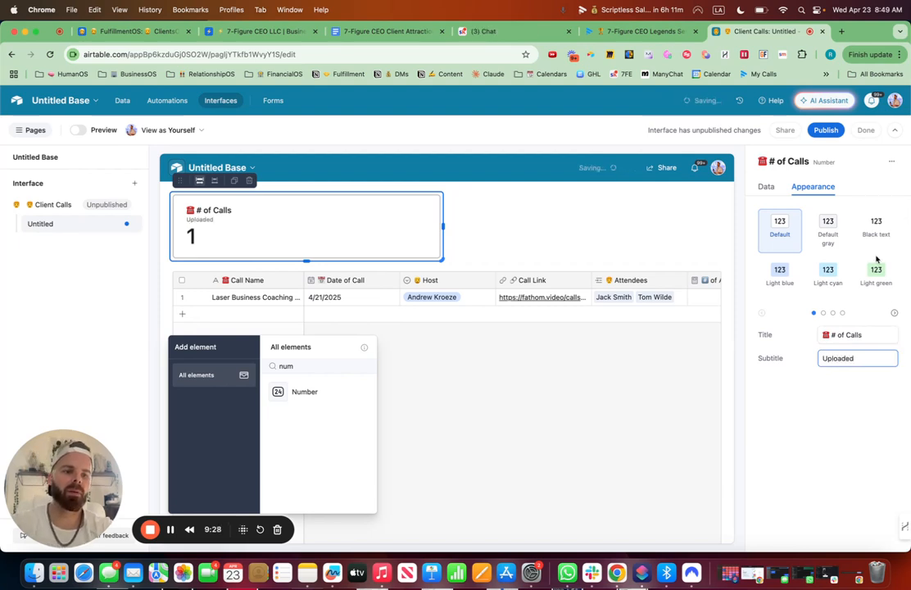
Apply the Light green style to the Number element and narrow it to about a quarter of the page width.
left_click(876, 274)
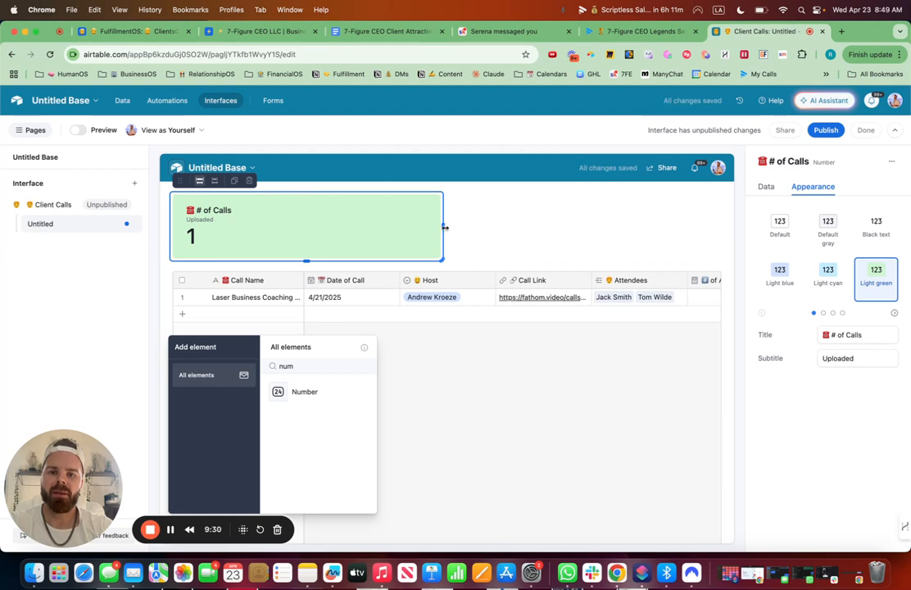
left_click_drag(443, 227, 321, 237)
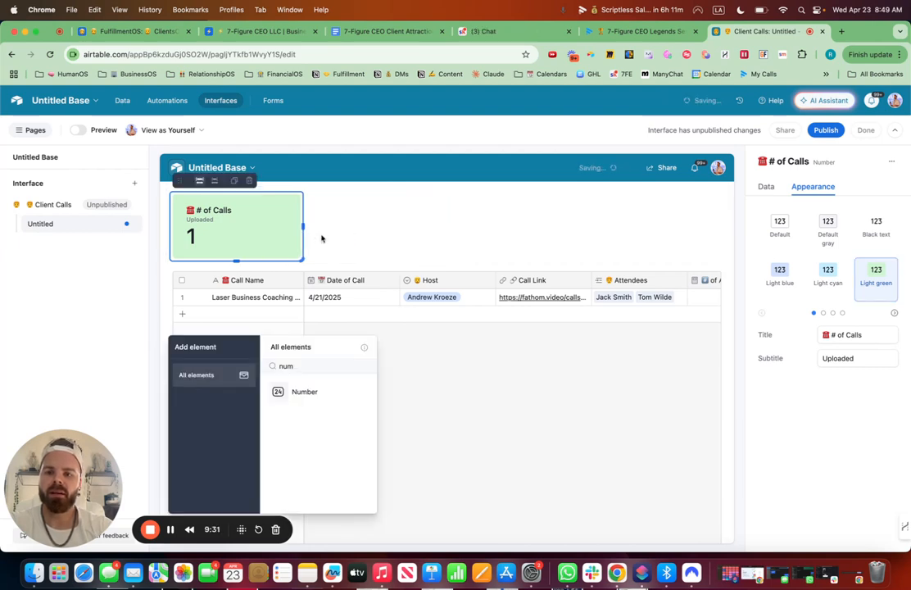
Add a Filter element at the top of the page.
double_click(285, 366)
type("fil")
left_click(295, 391)
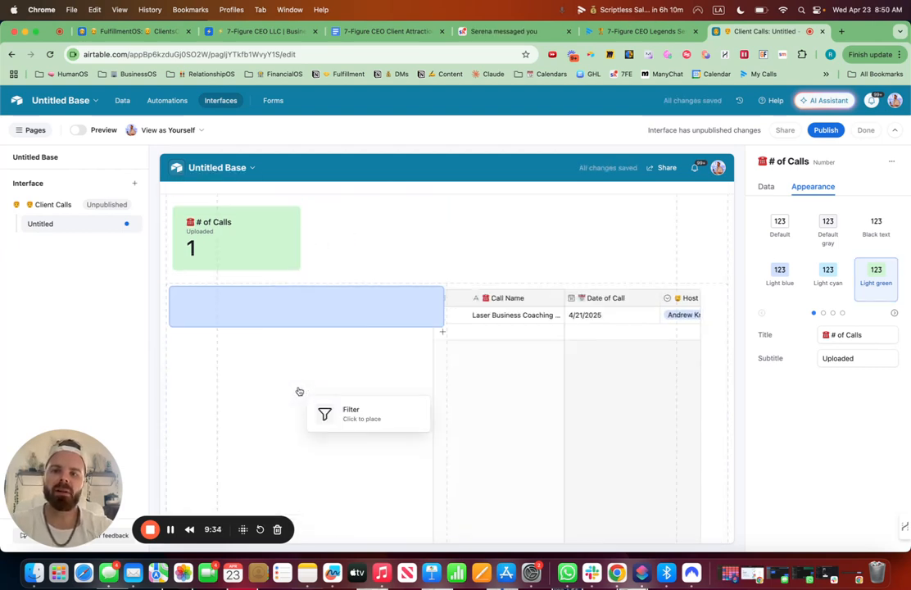
left_click(284, 190)
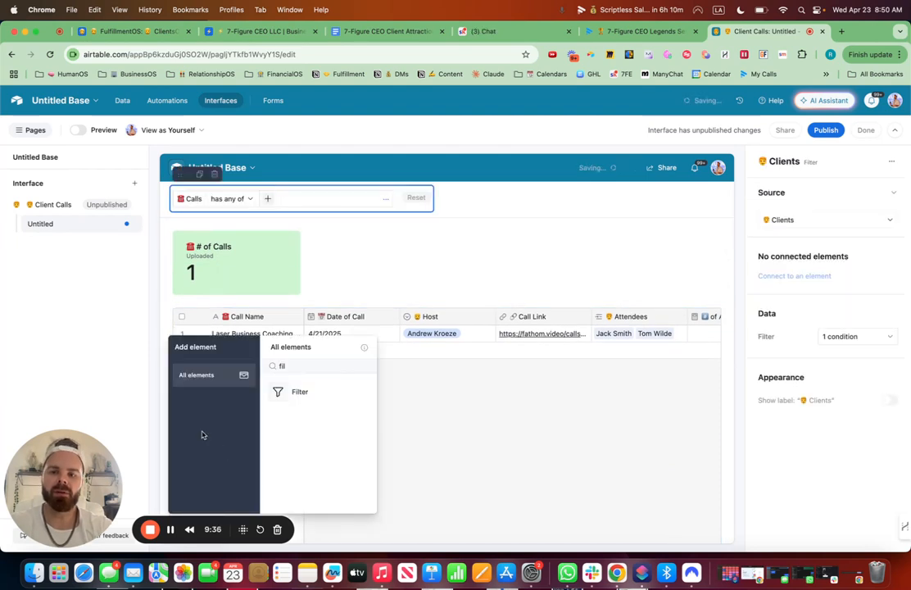
Set the Filter element's source to the Calls table.
left_click(455, 532)
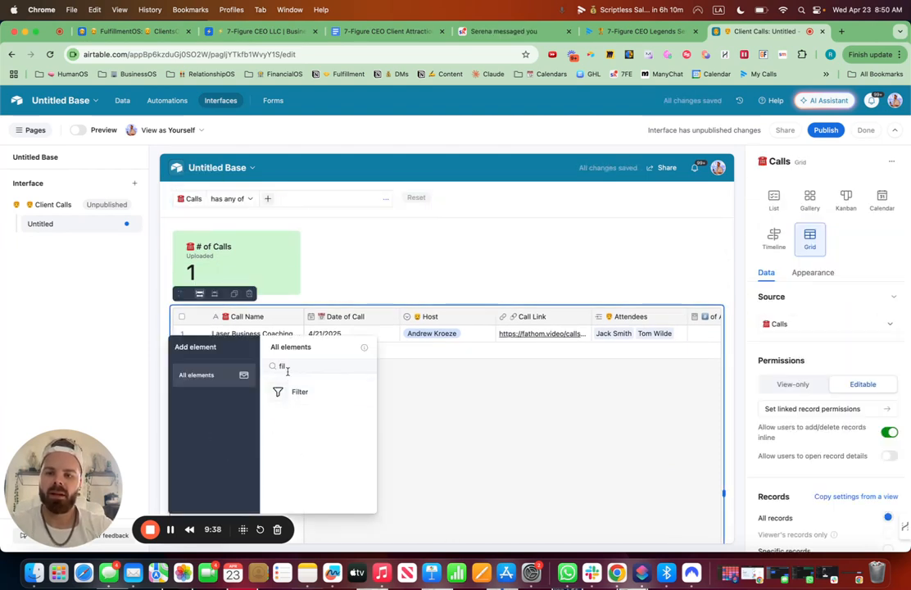
left_click(372, 203)
left_click(804, 221)
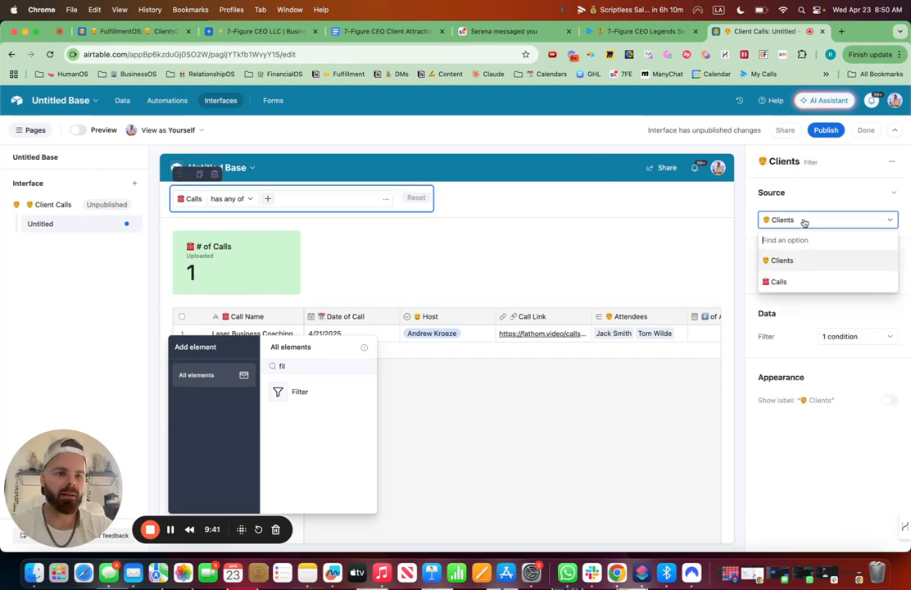
left_click(780, 280)
Connect the filter to the # of Calls number and Calls grid elements, and open its condition settings.
left_click(793, 276)
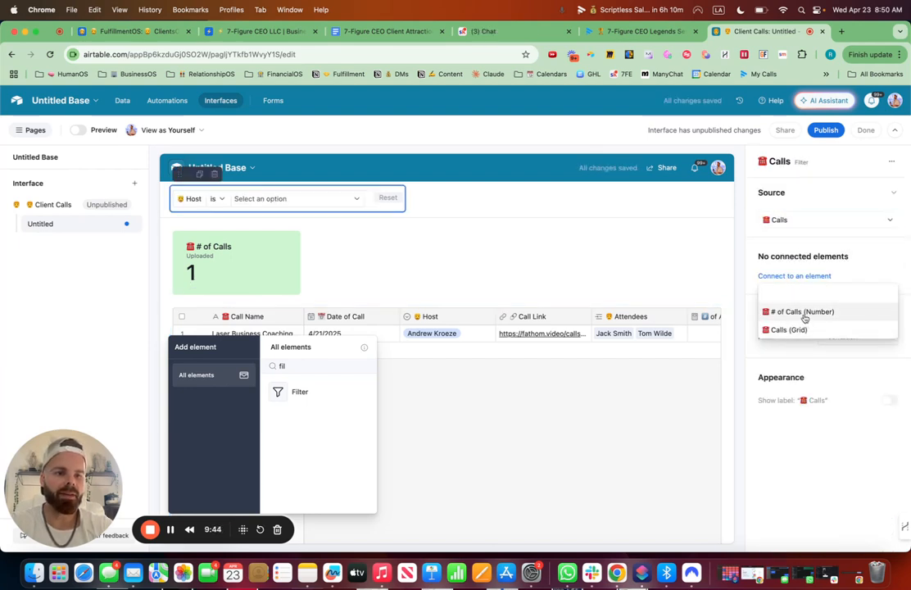
left_click(803, 312)
left_click(796, 303)
left_click(801, 342)
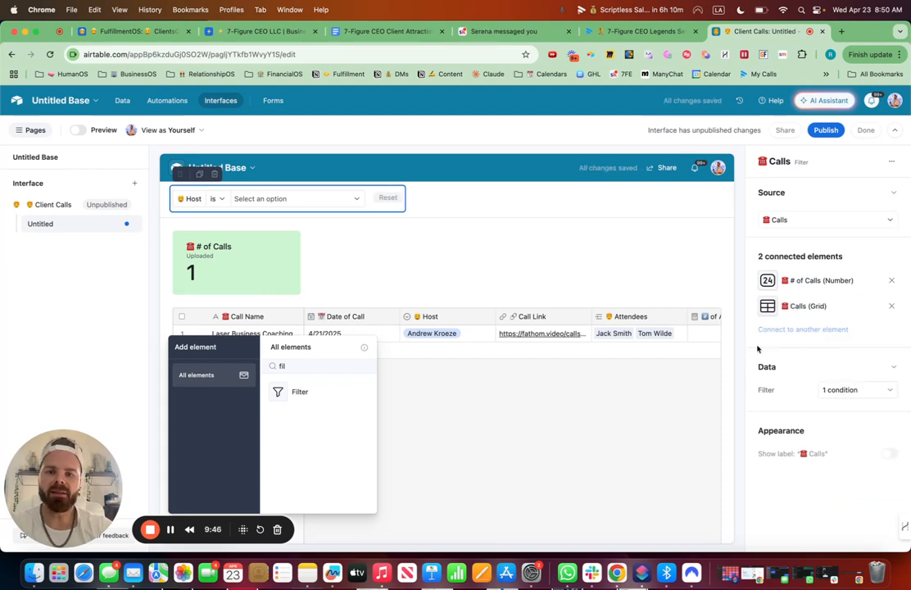
left_click(839, 391)
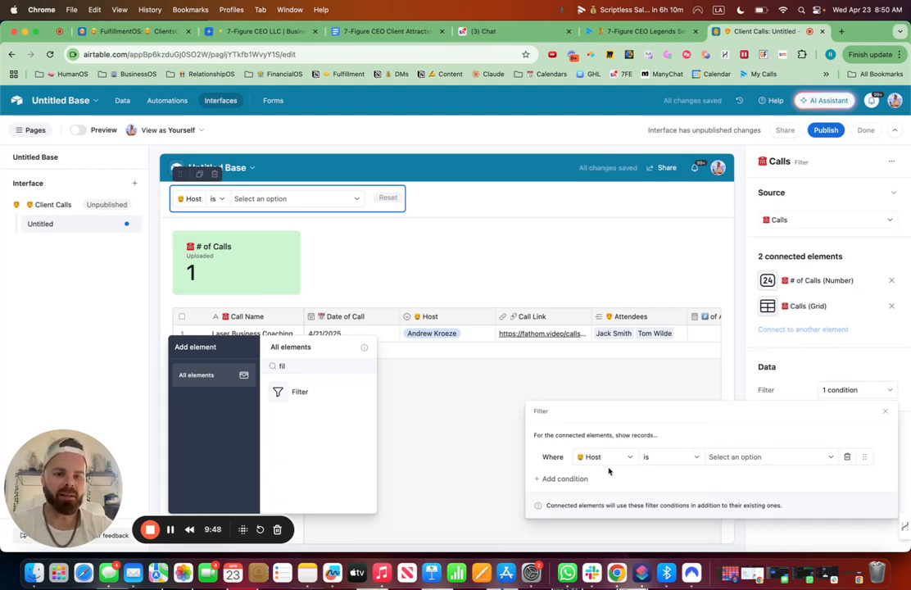
Add Call Name and Attendees conditions to the filter, moving the Call Name condition to the top, and close the filter settings.
left_click(575, 482)
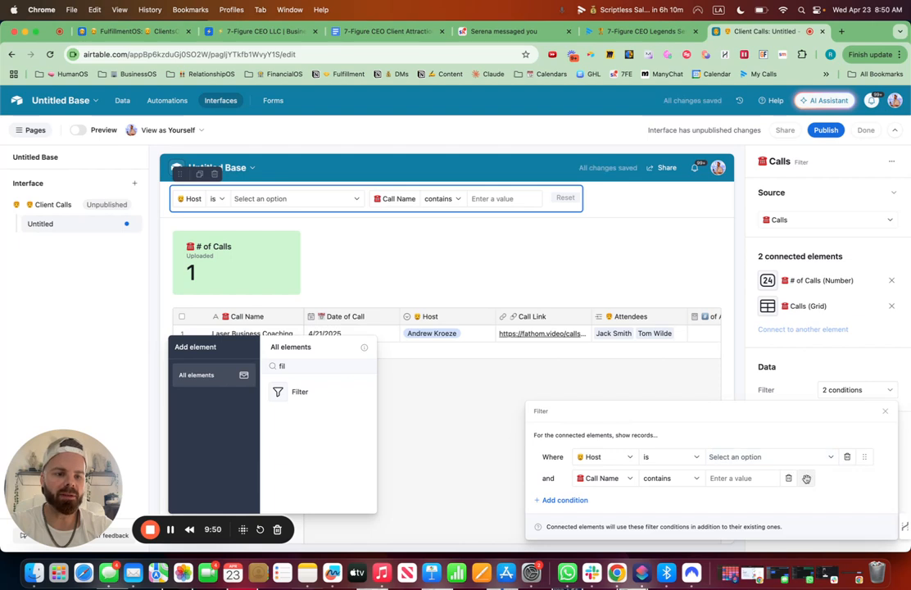
left_click_drag(806, 478, 806, 455)
left_click(575, 500)
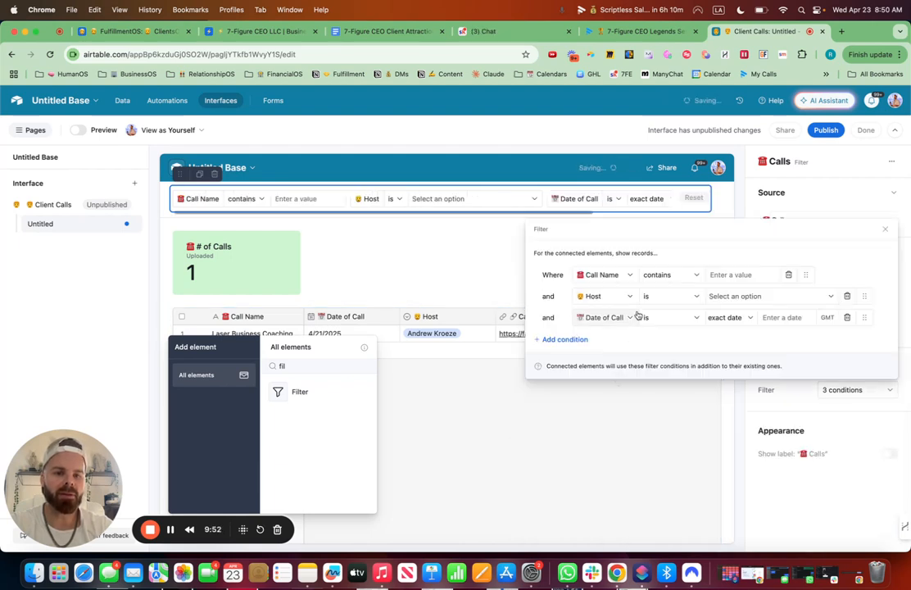
left_click(626, 320)
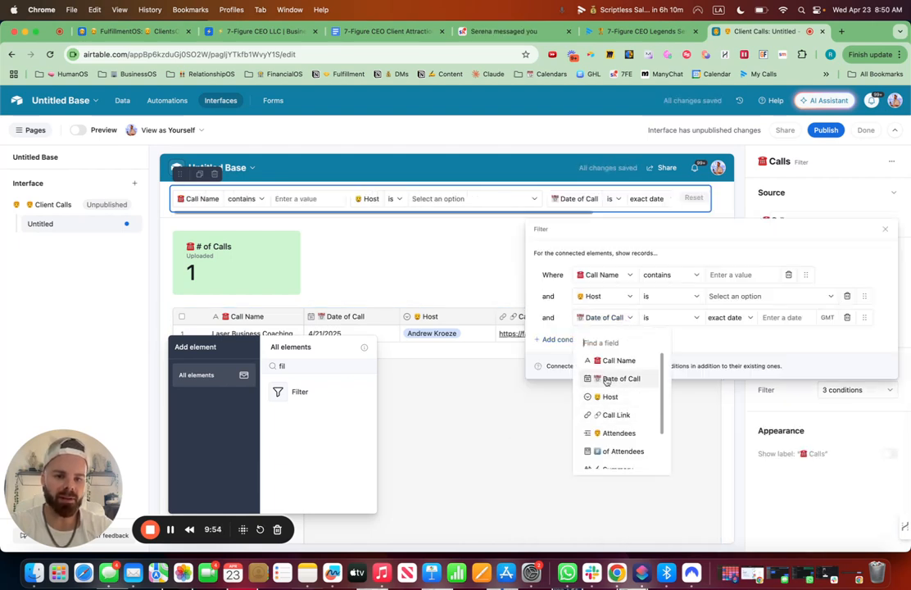
left_click(614, 432)
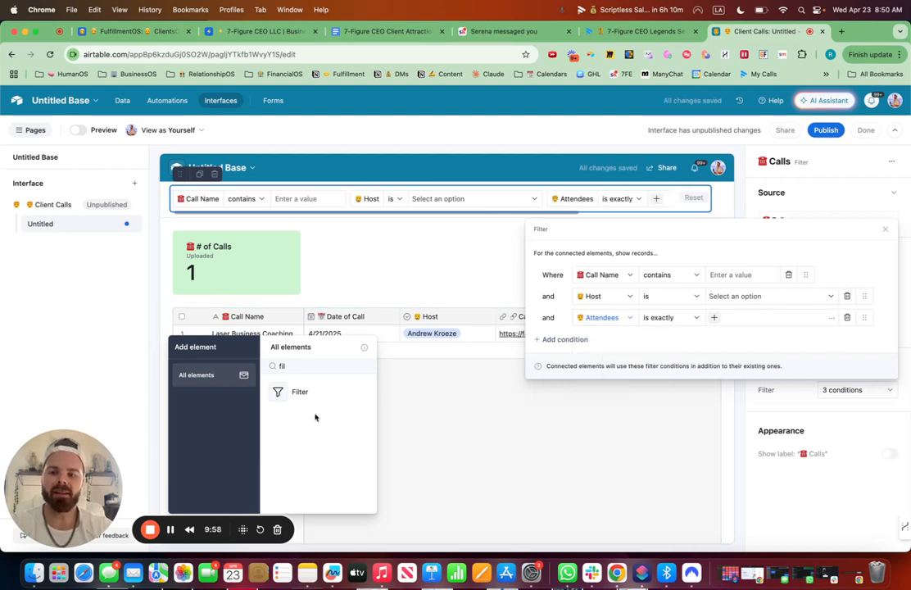
left_click(518, 505)
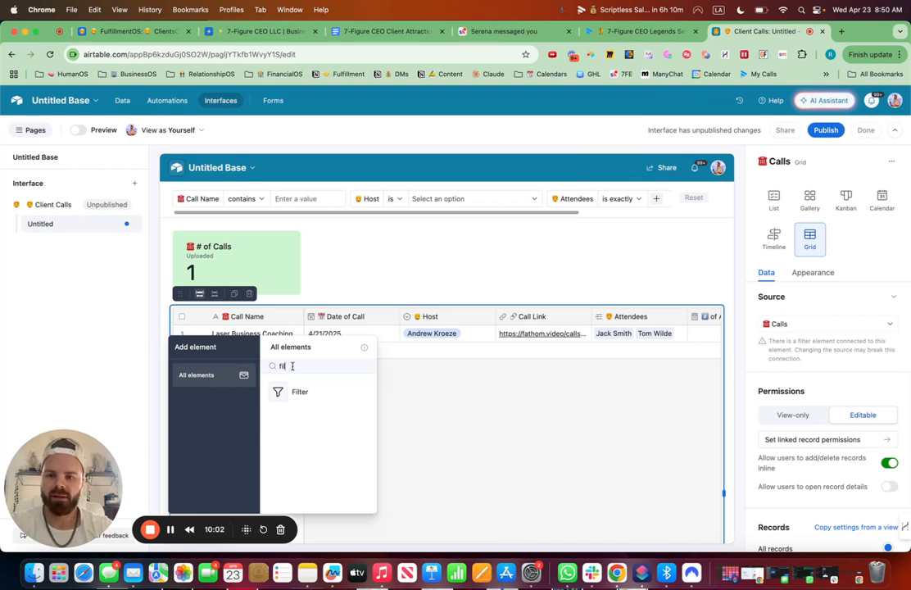
Close the Add element panel and open the Laser Business Coaching Call record's detail page from the Calls grid.
key("BackSpace")
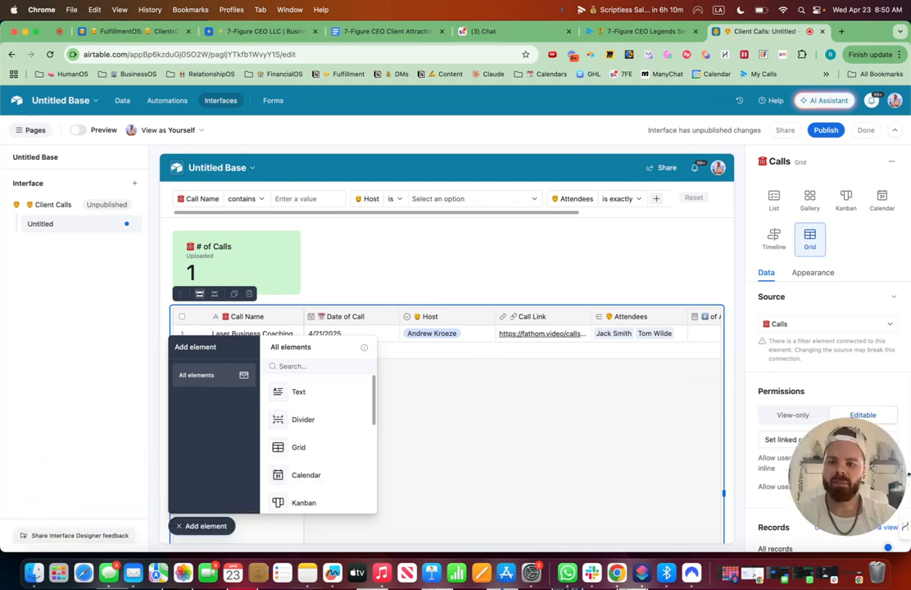
left_click(216, 526)
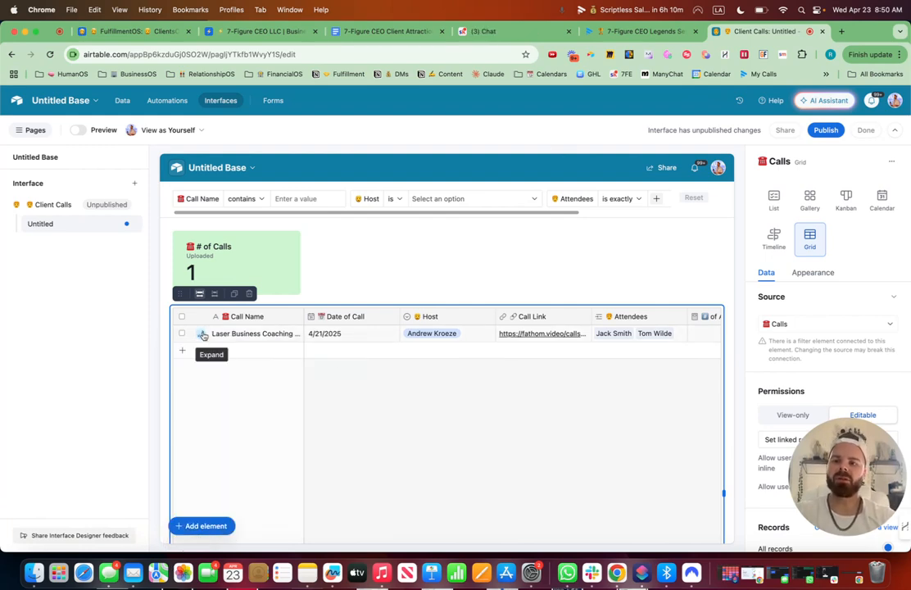
left_click(202, 335)
left_click(525, 356)
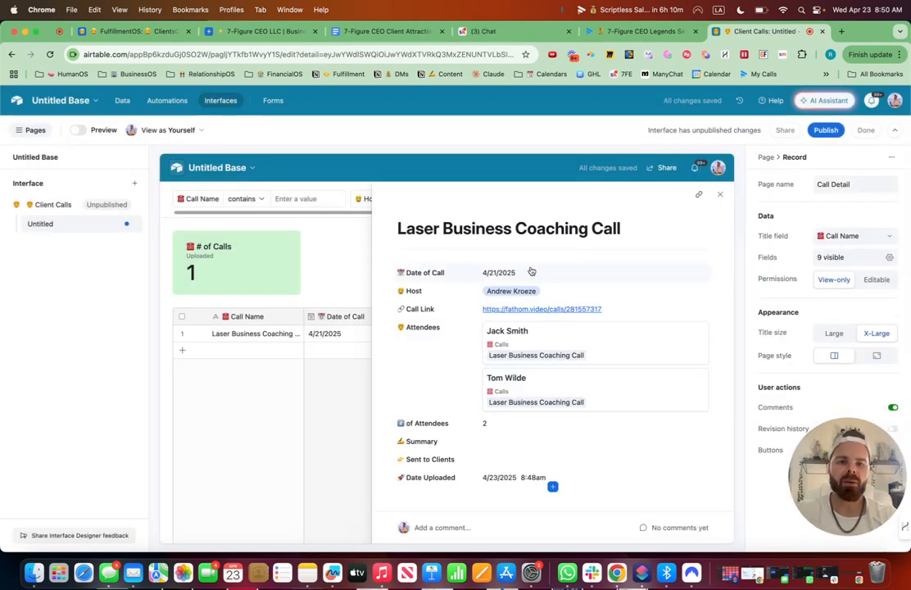
Make the Date of Call, Host and Call Link fields editable on the call detail page.
left_click(531, 272)
left_click_drag(841, 467, 78, 432)
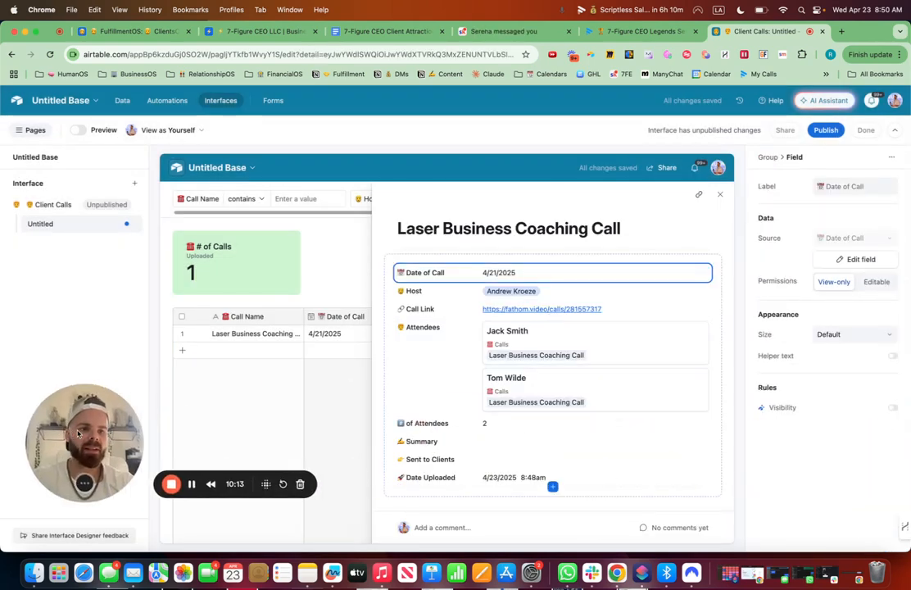
left_click(875, 282)
left_click(695, 236)
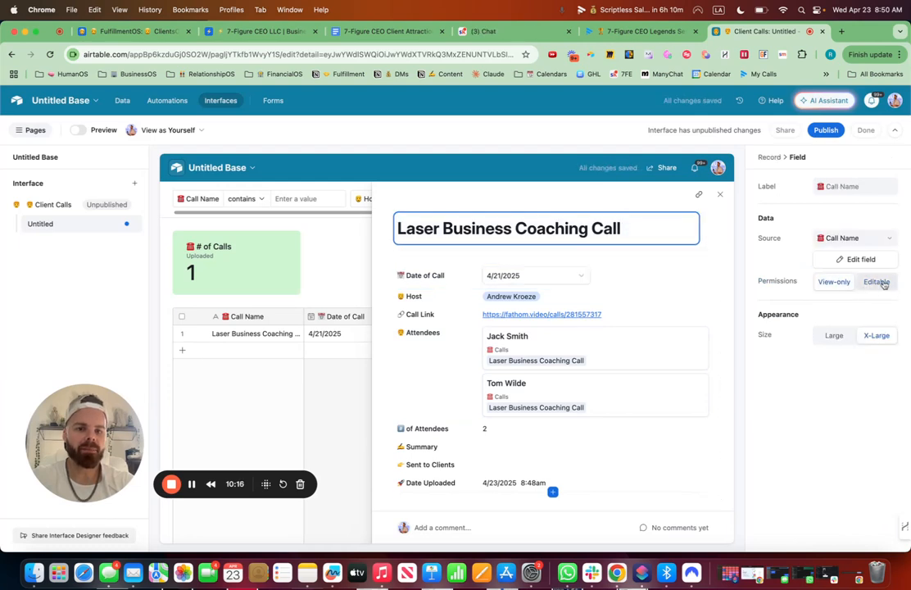
left_click(518, 297)
left_click(876, 281)
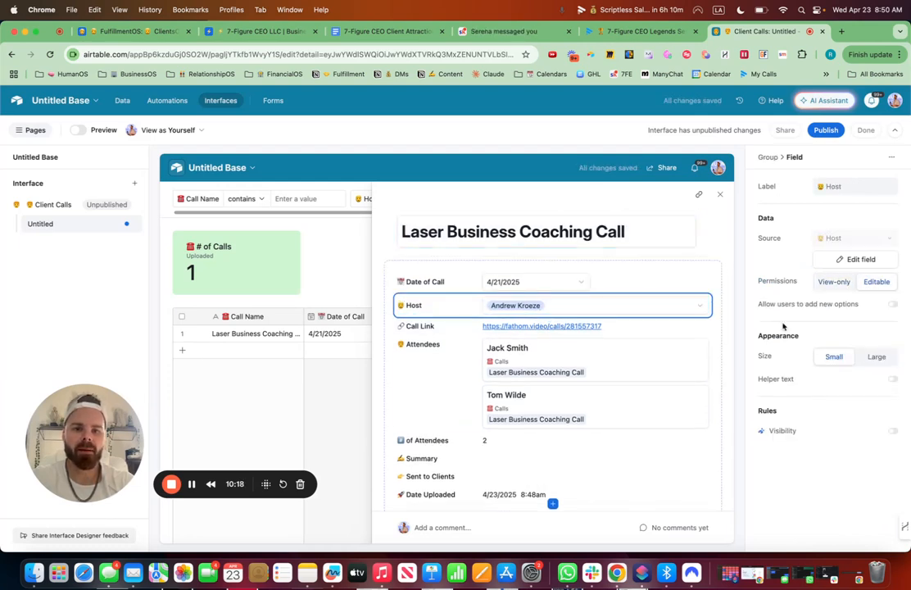
left_click(692, 327)
left_click(876, 282)
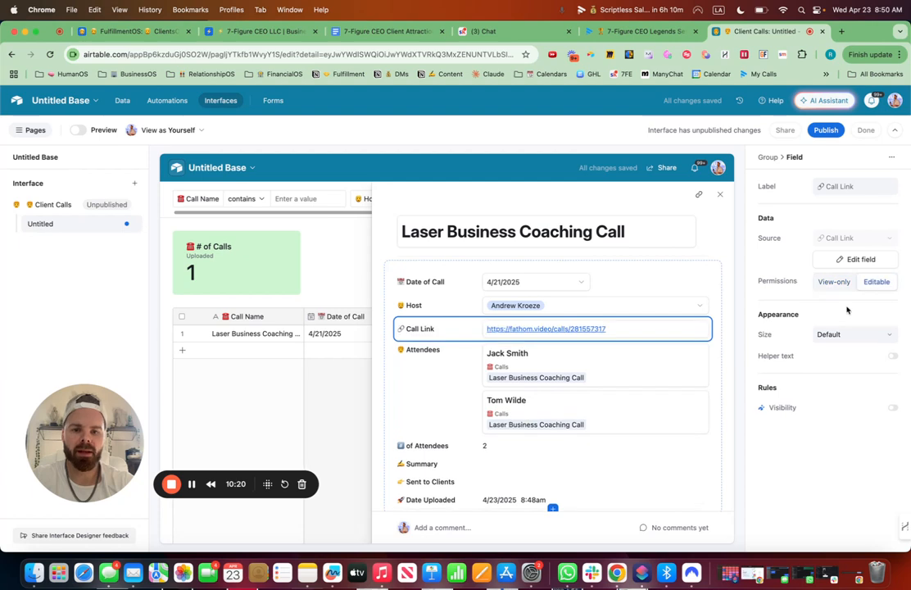
Enable link/unlink records and click into record details for the Attendees field.
left_click(457, 357)
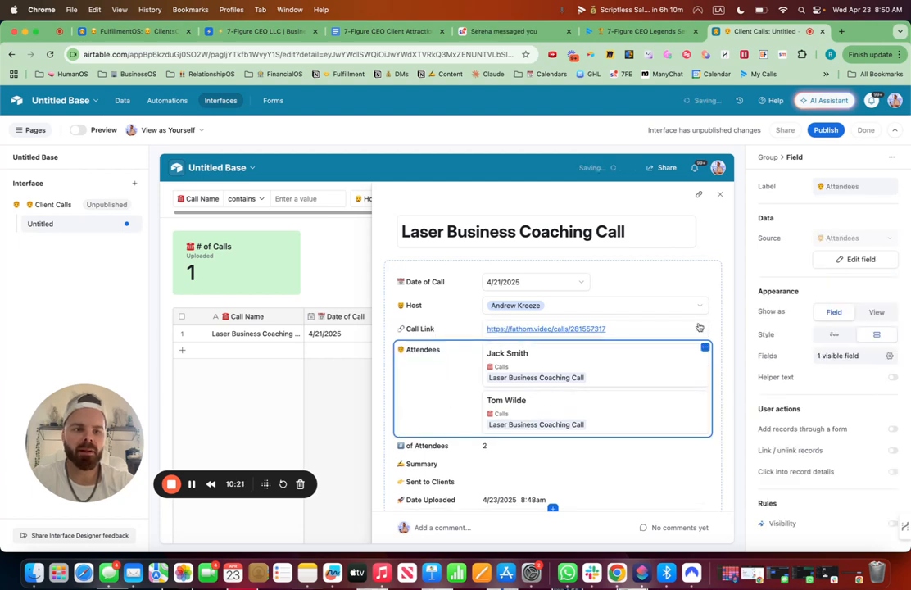
left_click(892, 450)
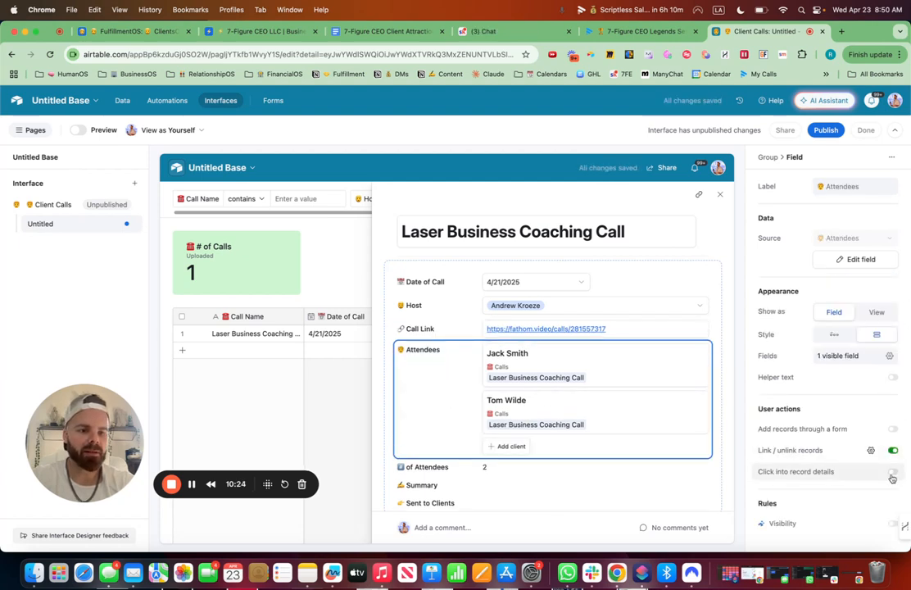
left_click(893, 473)
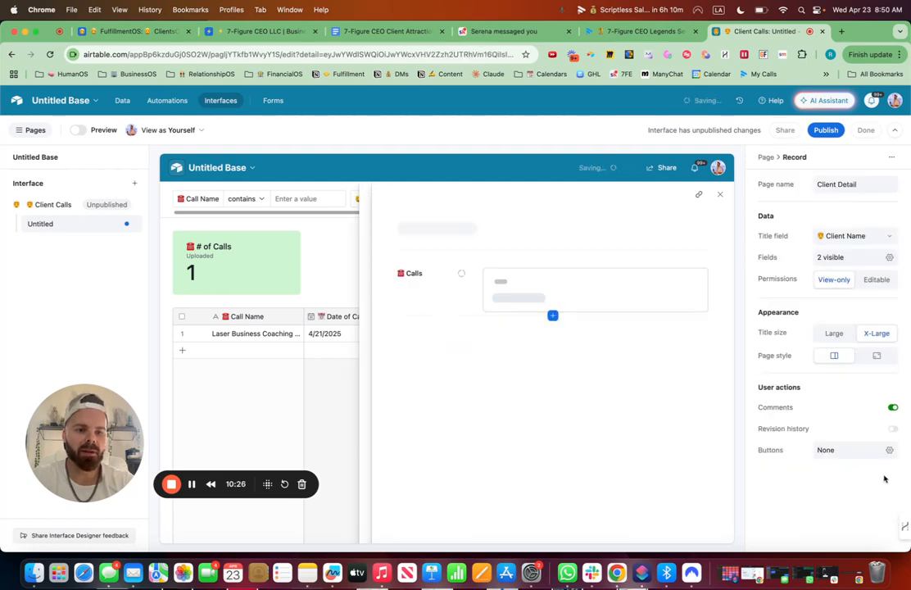
left_click(720, 195)
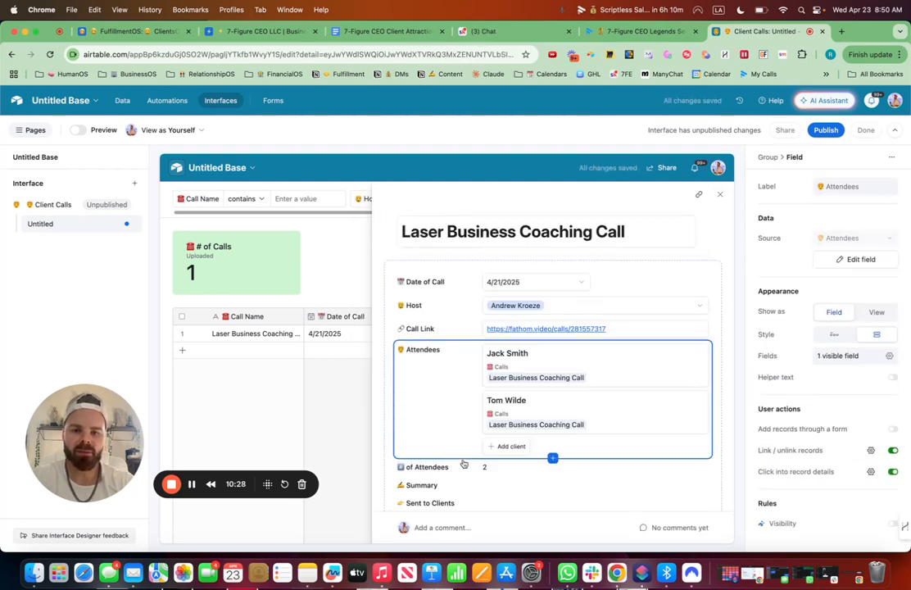
Move the # of Attendees field just below Host and set its size to X-Large.
left_click_drag(472, 468, 512, 327)
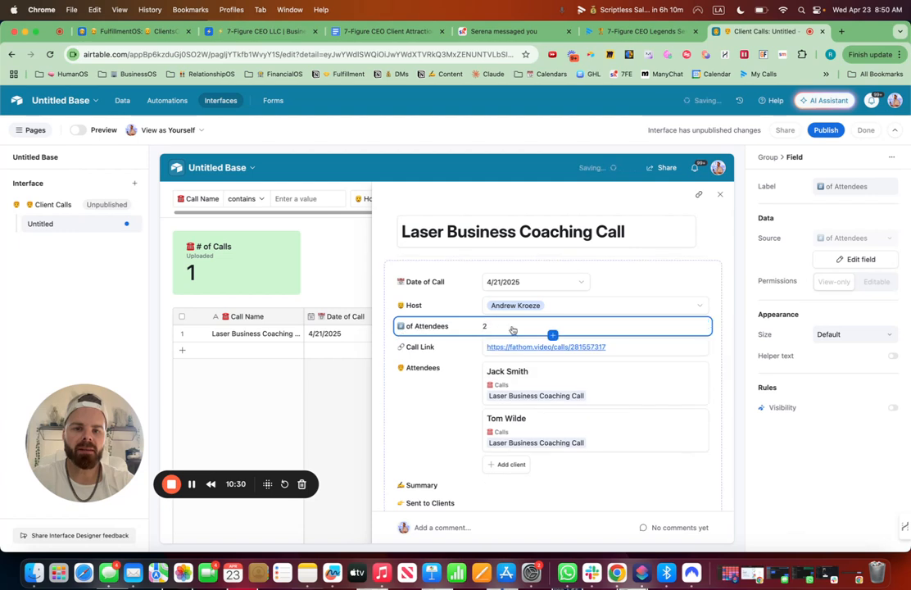
left_click(866, 337)
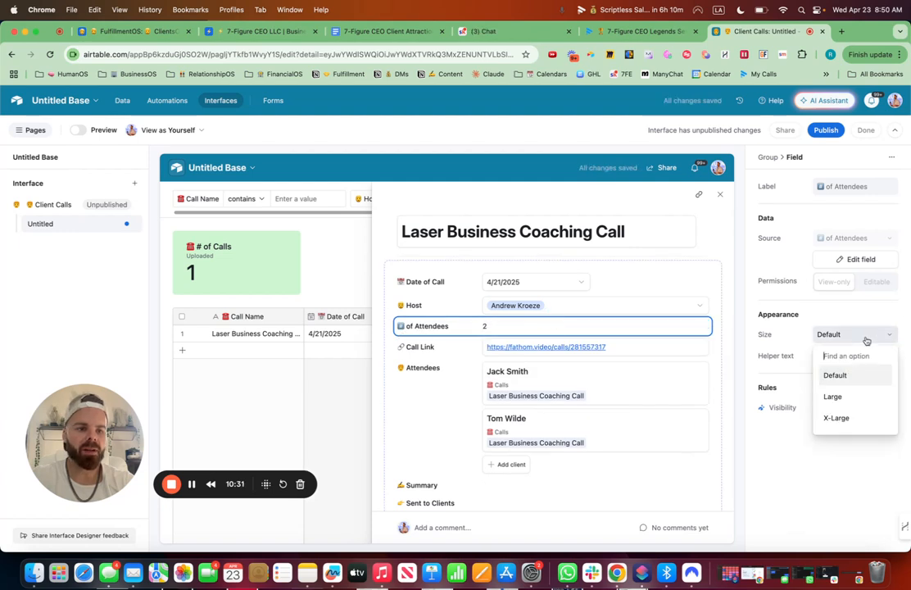
left_click(837, 418)
Make the Summary and Sent to Clients fields editable on the call detail page.
scroll(514, 325, "down", 2)
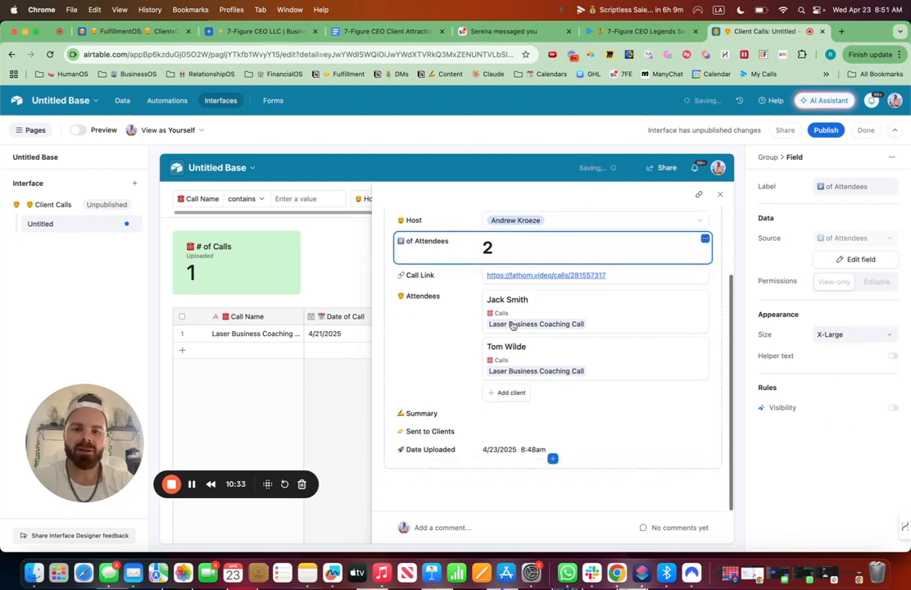
left_click(447, 417)
left_click(879, 281)
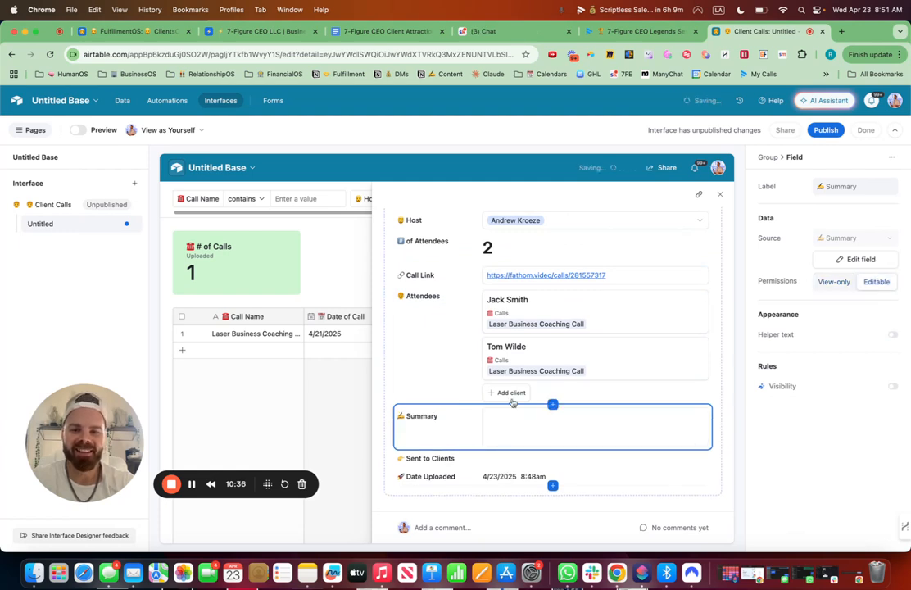
left_click(466, 459)
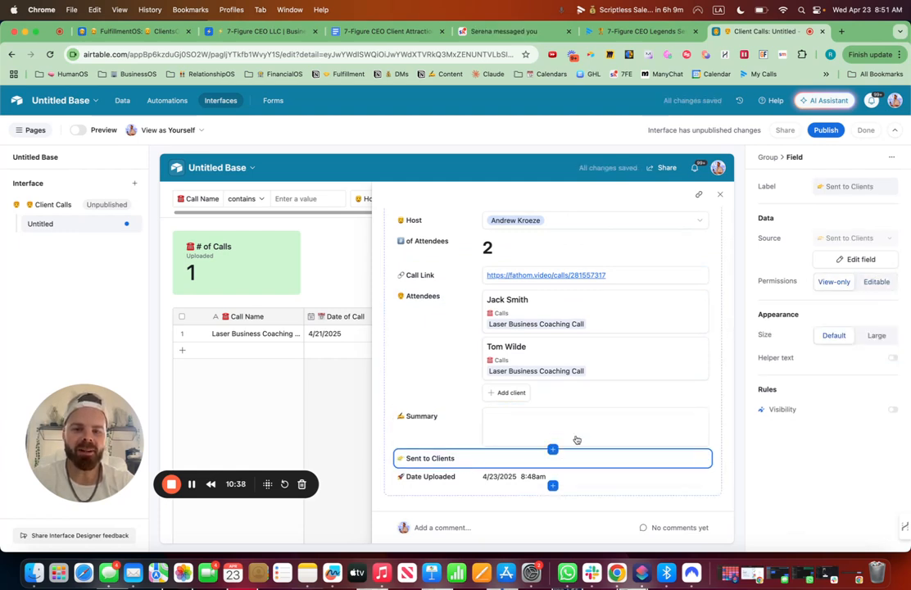
left_click(874, 282)
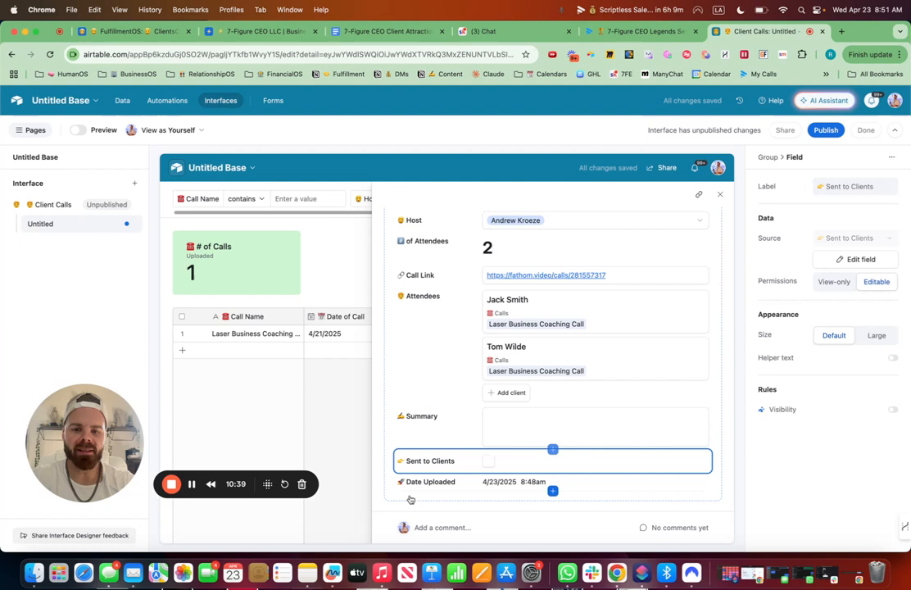
left_click(488, 483)
Open an attendee's client record from the Attendees field, then close the record detail views.
scroll(573, 436, "up", 3)
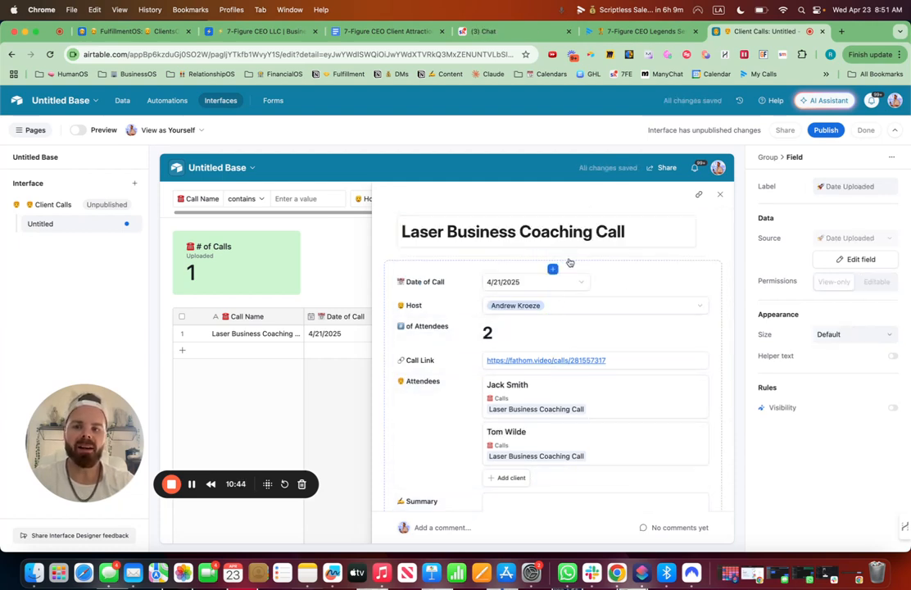
left_click(571, 404)
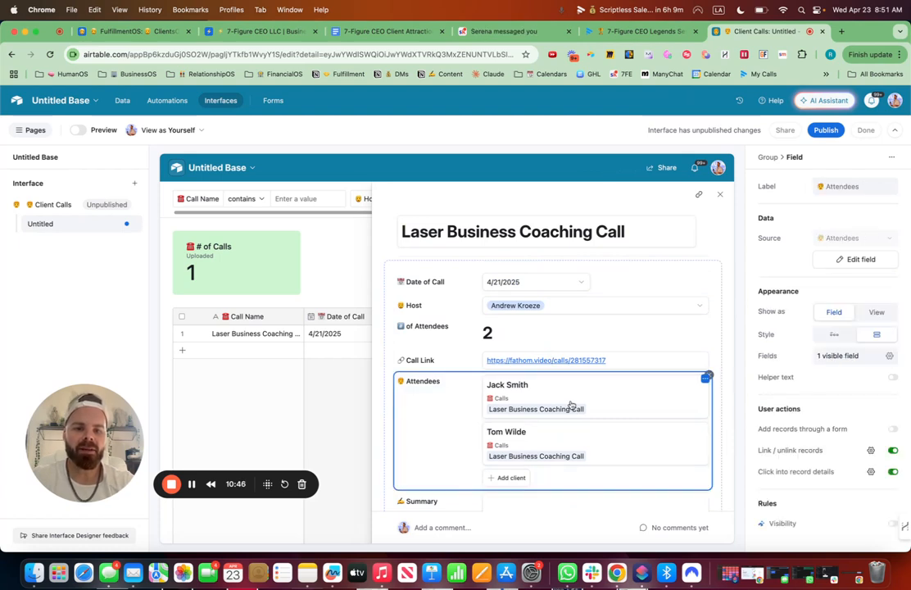
left_click(573, 446)
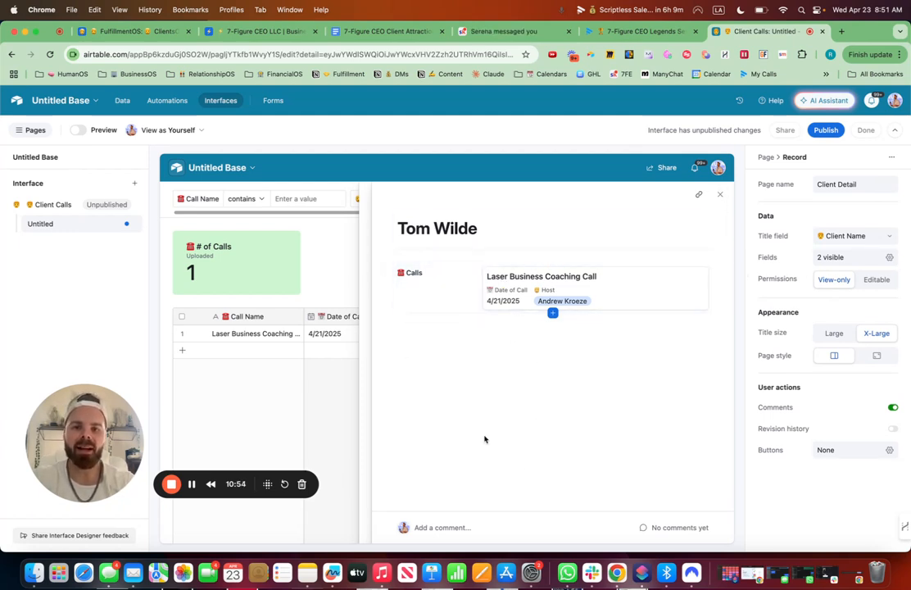
left_click(720, 196)
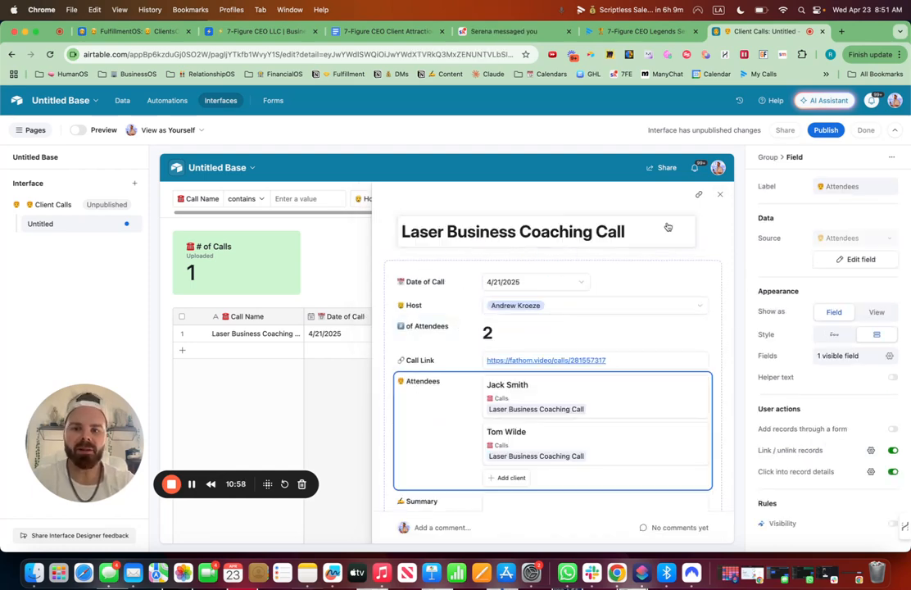
left_click(720, 198)
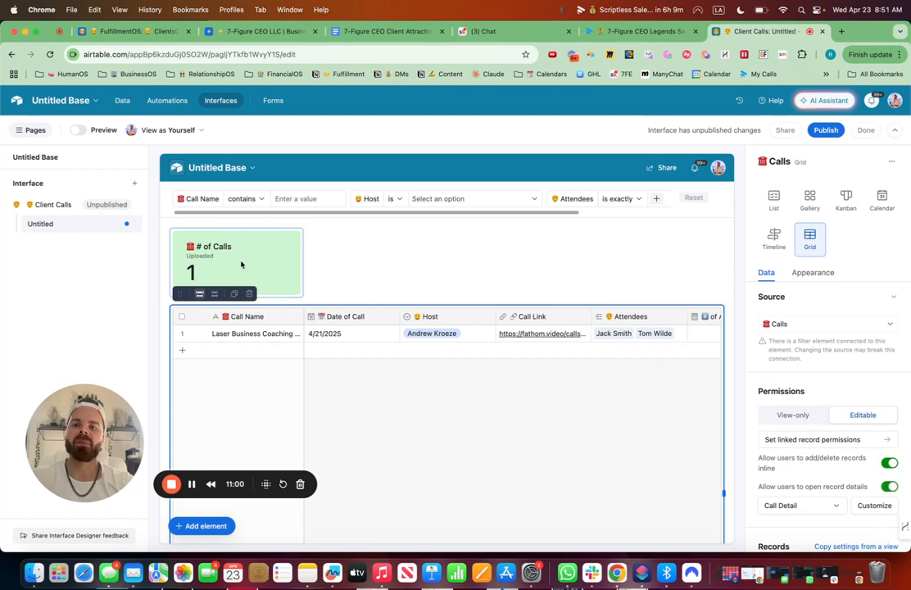
Duplicate the # of Calls number element and select the copy.
left_click(257, 268)
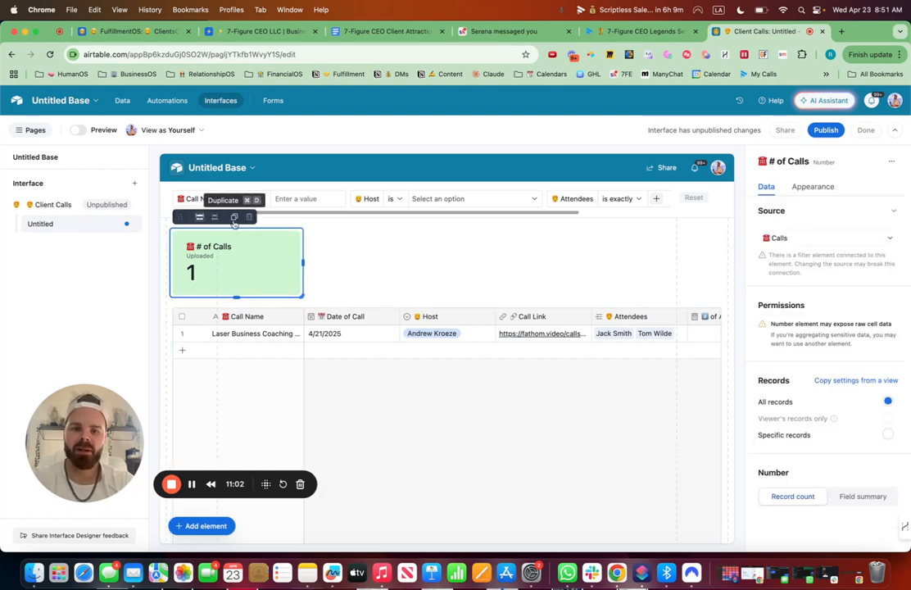
left_click(235, 217)
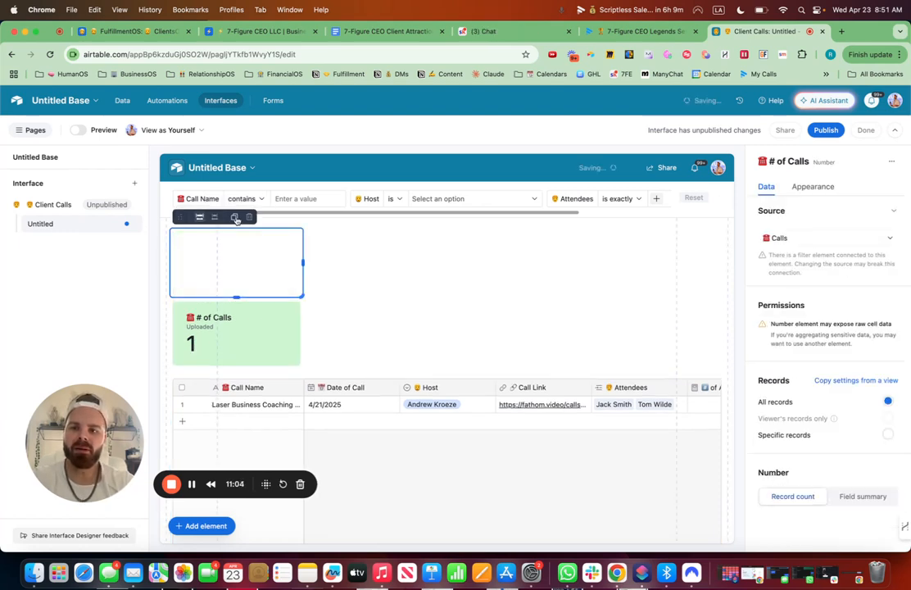
left_click(257, 336)
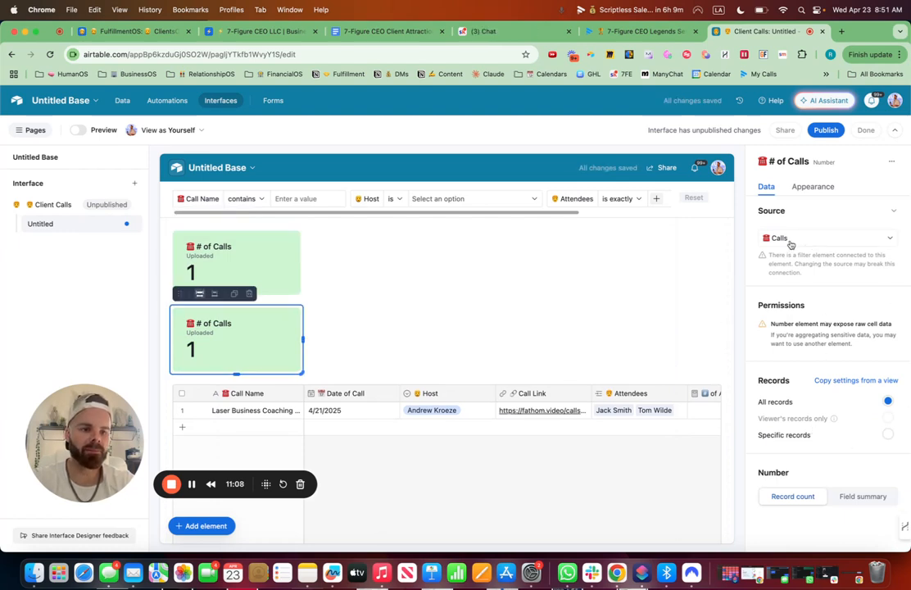
Limit the copied number element to specific records and make it a Sum field summary of # of Attendees.
left_click(817, 437)
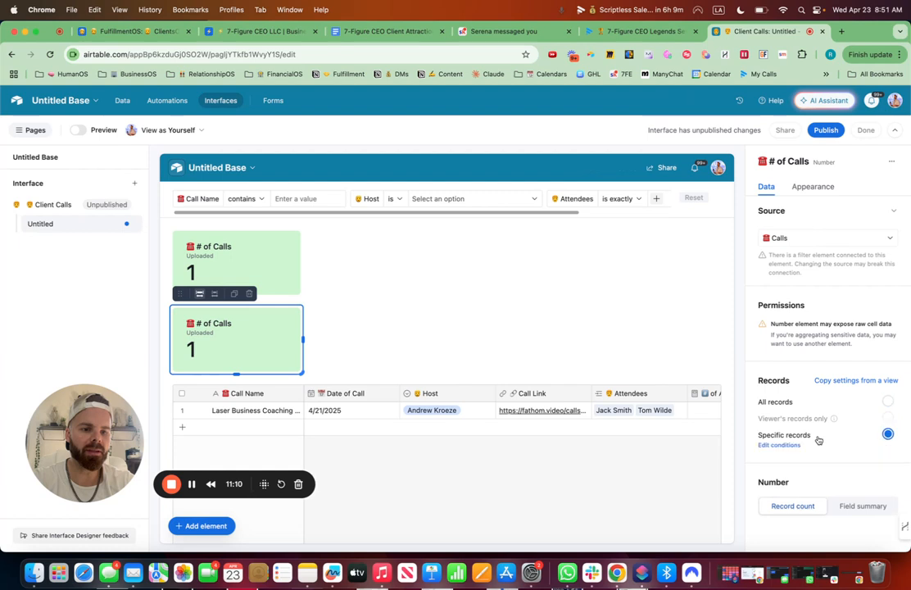
left_click(866, 512)
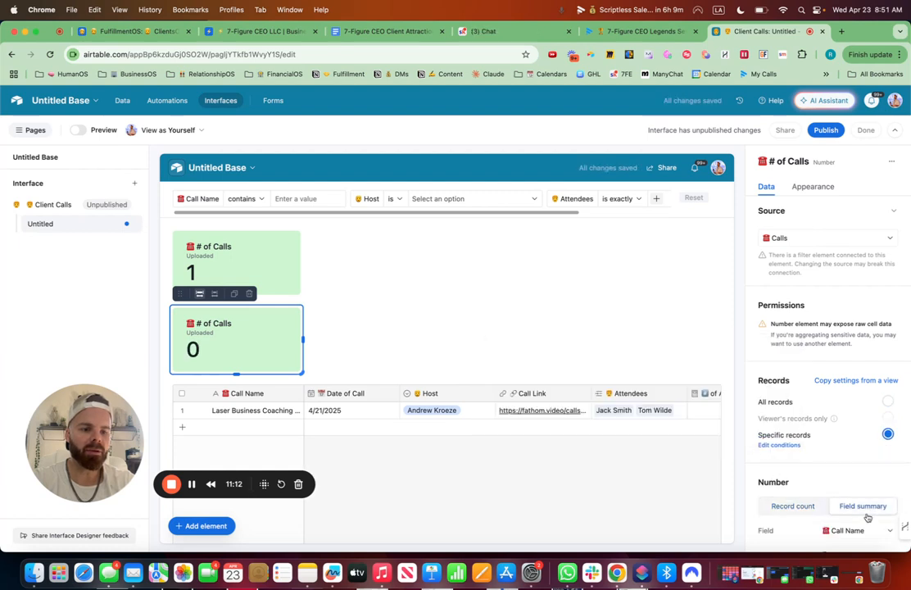
left_click(855, 507)
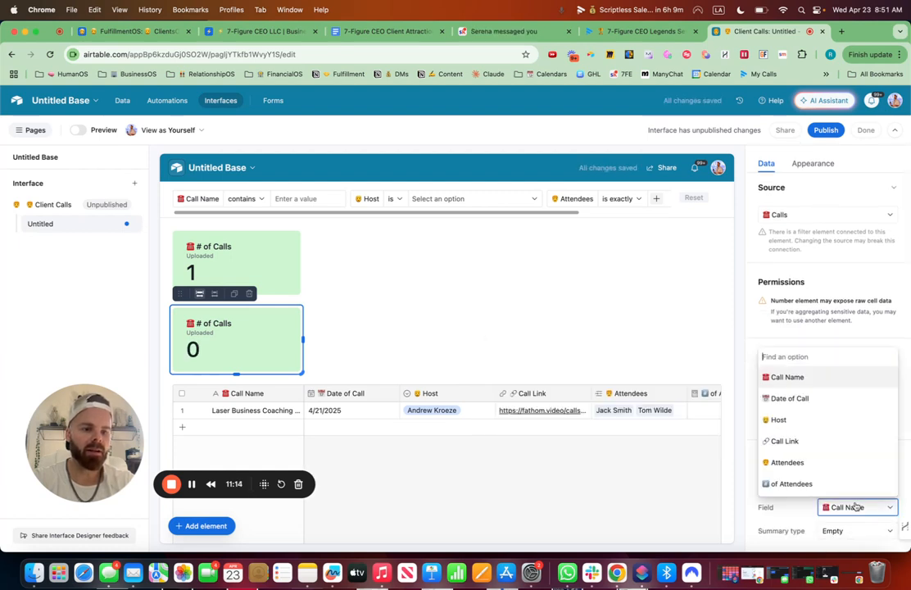
type("att")
left_click(792, 485)
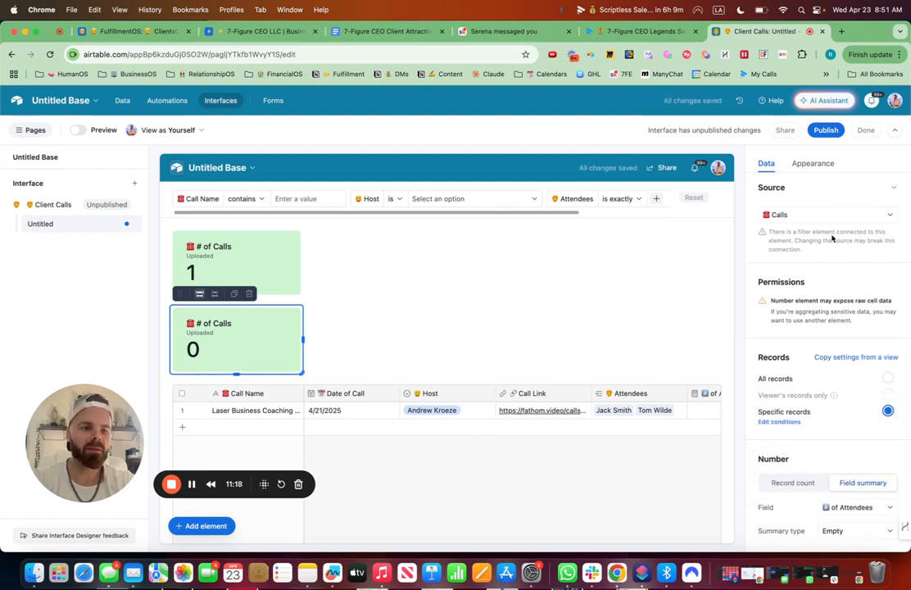
left_click(847, 537)
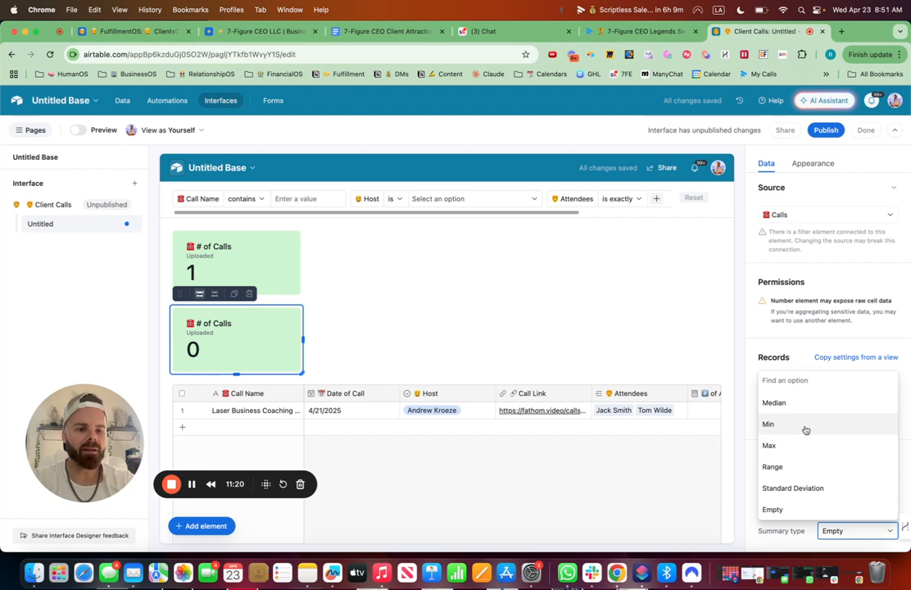
scroll(805, 429, "down", 1)
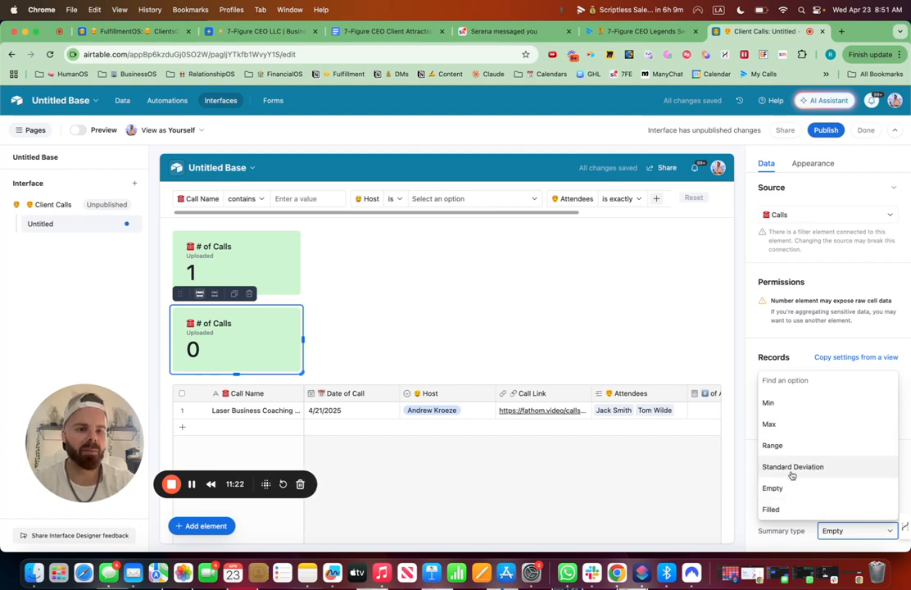
scroll(791, 472, "up", 3)
left_click(770, 399)
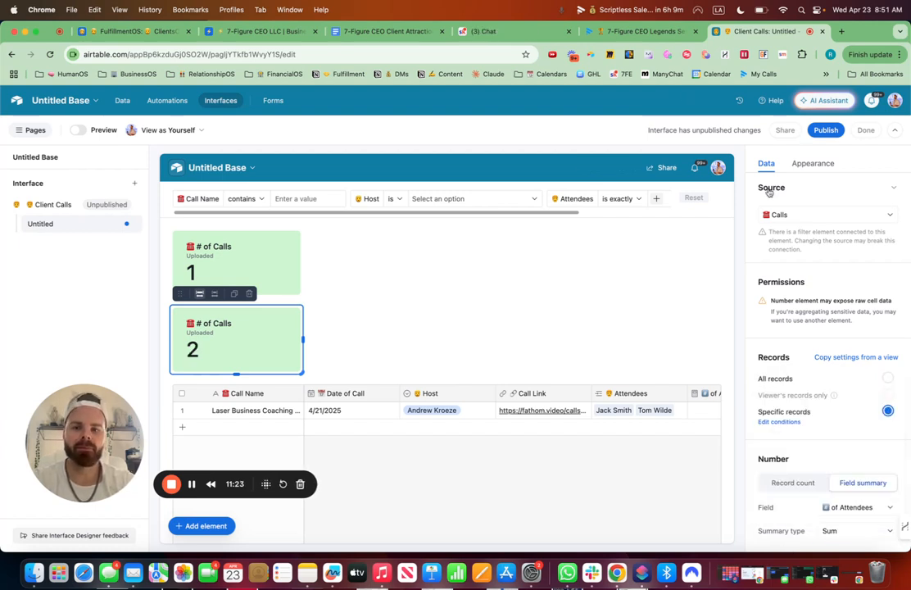
Retitle the element "Total # of Attendees" with a person emoji in front.
left_click(817, 164)
left_click_drag(868, 341, 806, 340)
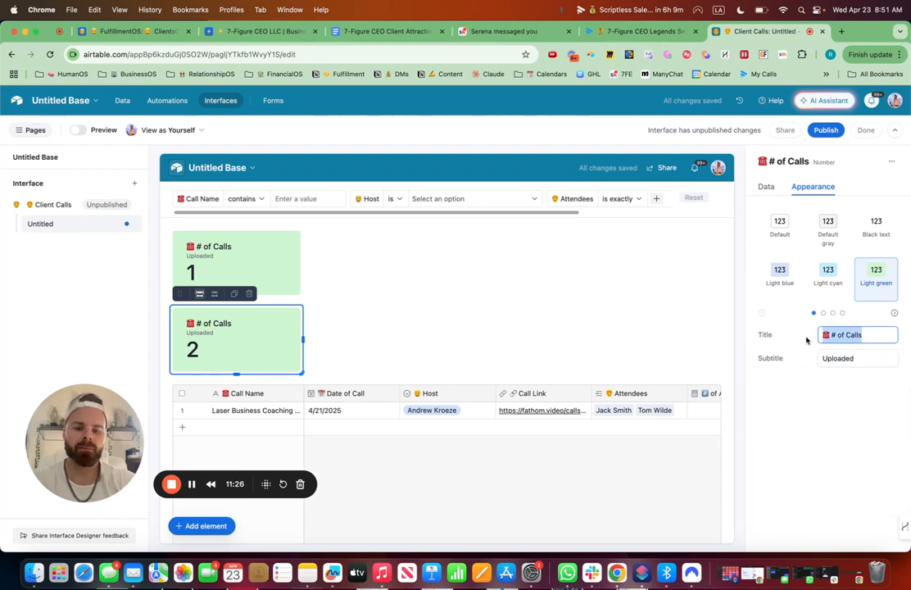
key("ctrl+super+space")
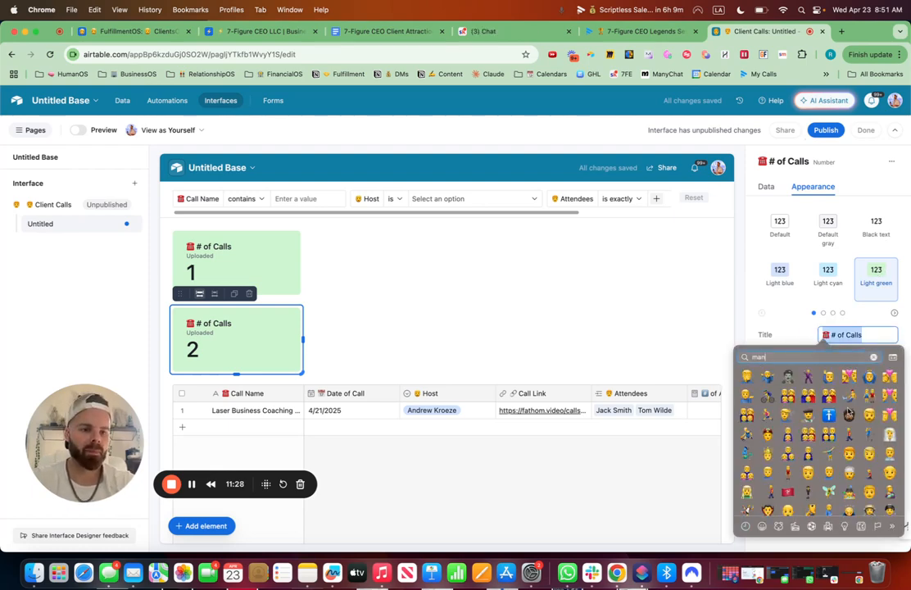
key("Return")
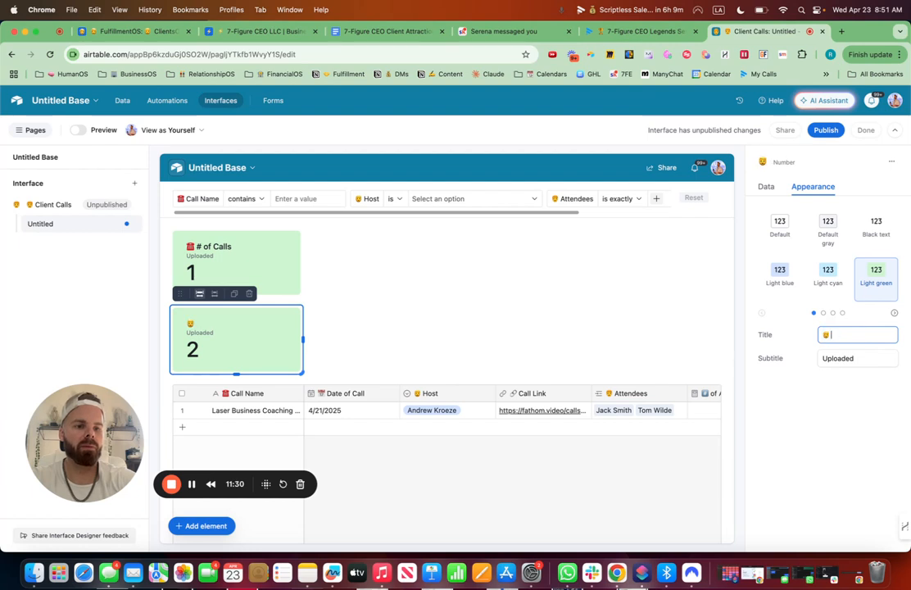
type("Total # o")
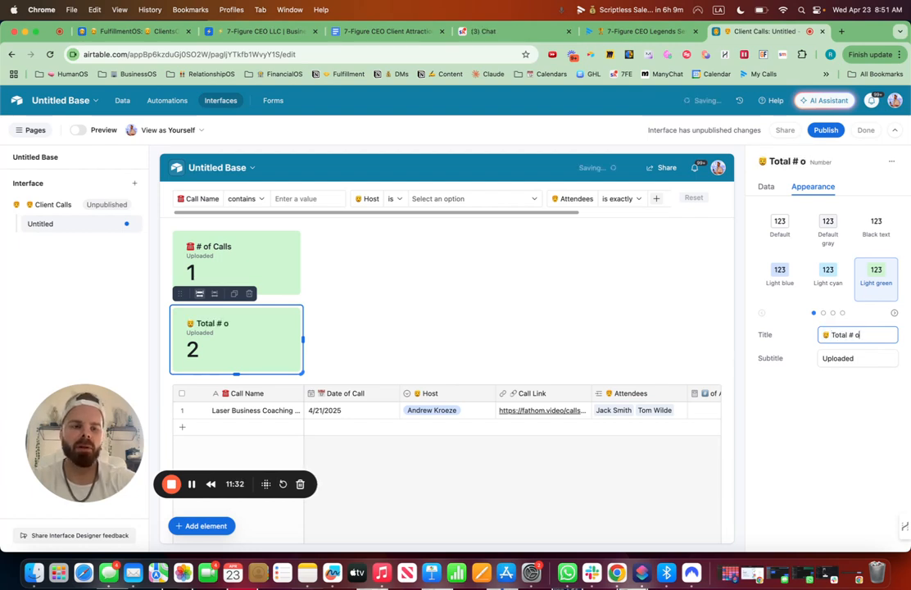
type("f Attendees")
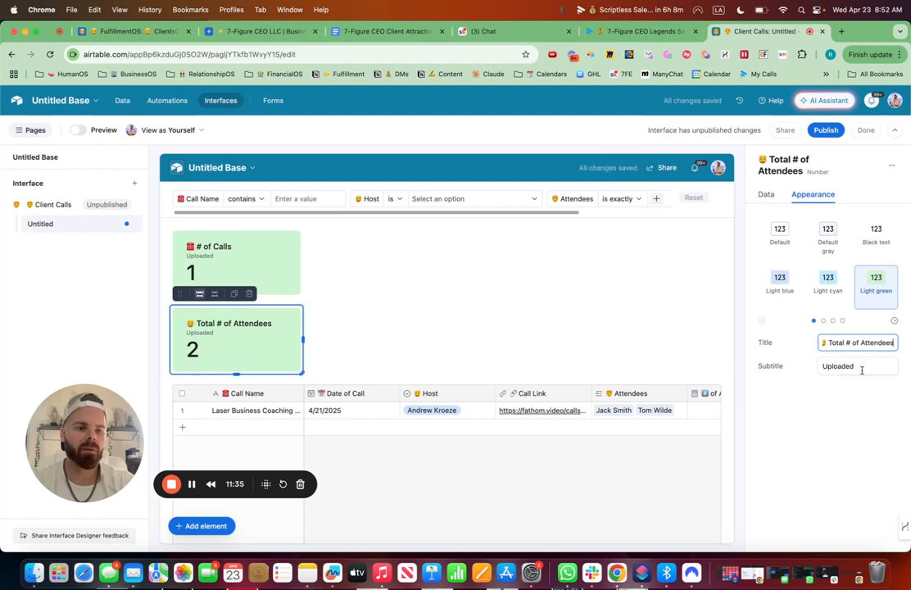
Clear the element's Uploaded subtitle and switch its color to Light cyan.
left_click_drag(861, 370, 809, 368)
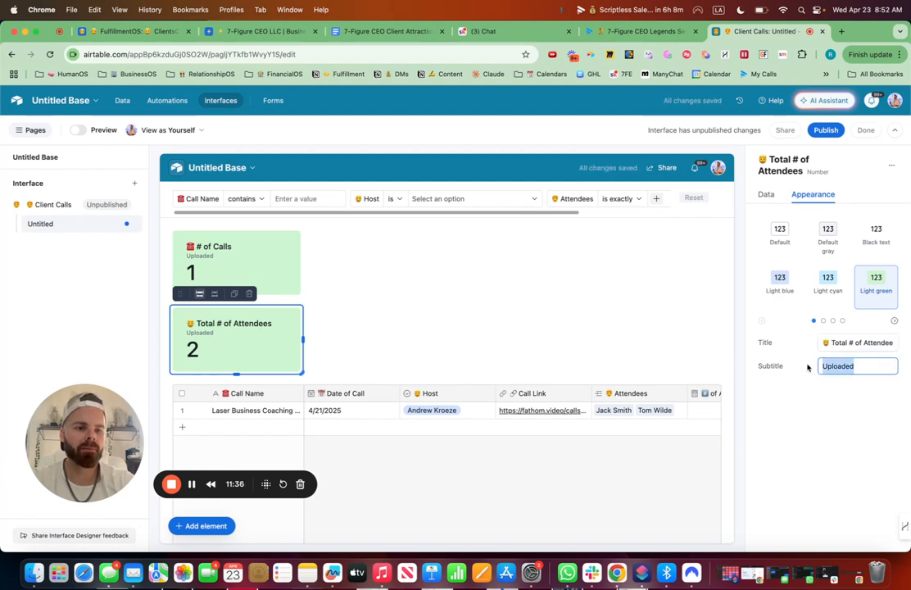
key("BackSpace")
left_click(818, 279)
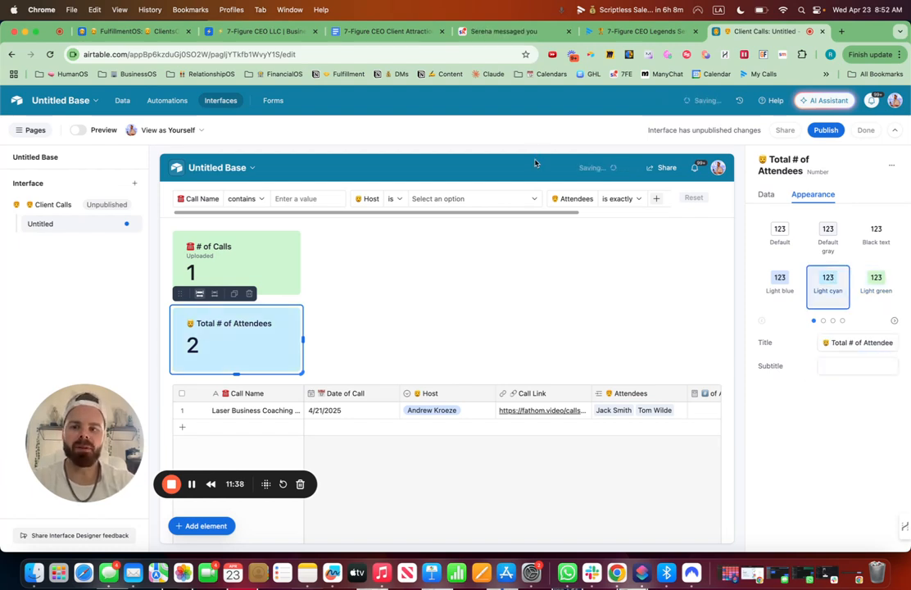
Duplicate the Total # of Attendees element and change the copy's summary type to Average.
left_click(233, 294)
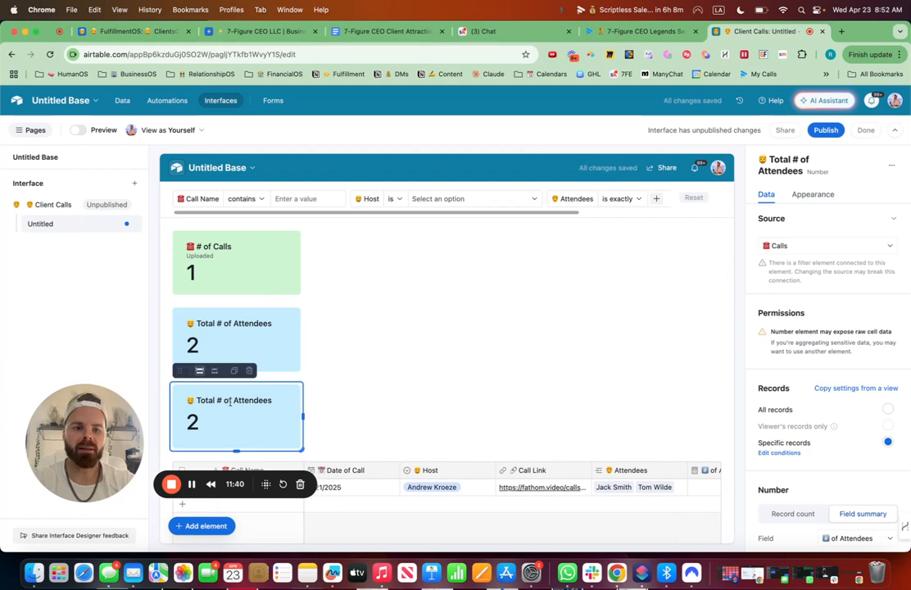
left_click(812, 195)
left_click(779, 283)
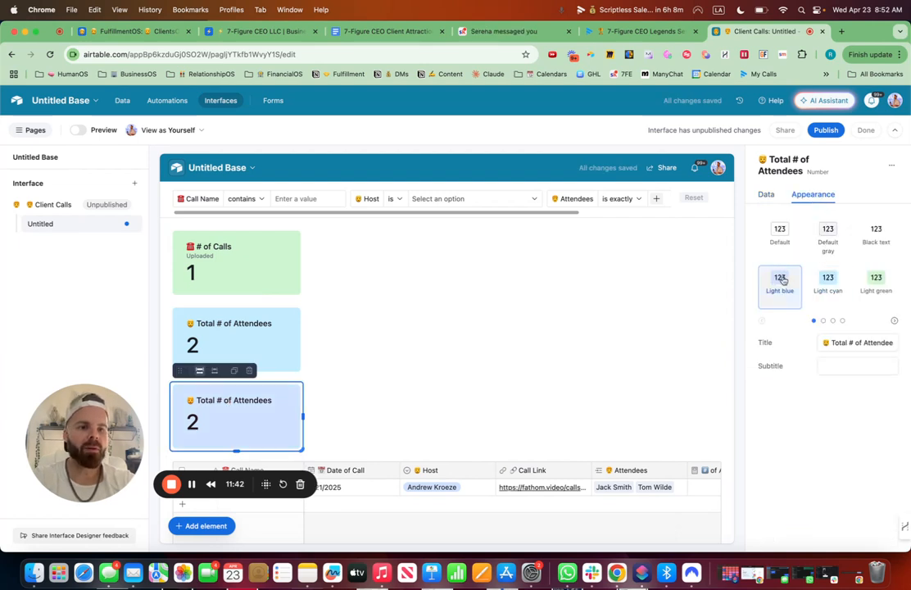
left_click(768, 195)
scroll(840, 536, "down", 2)
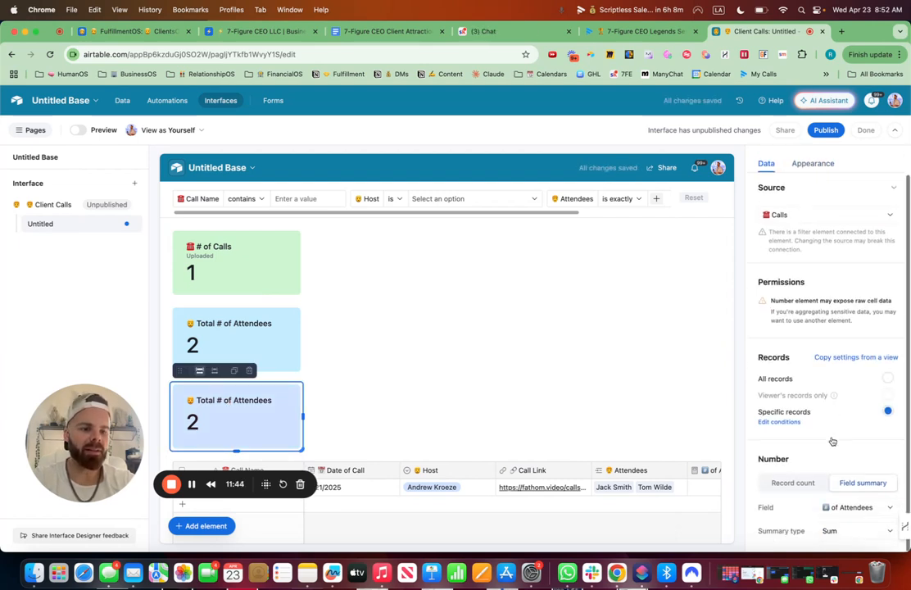
left_click(839, 531)
left_click(796, 422)
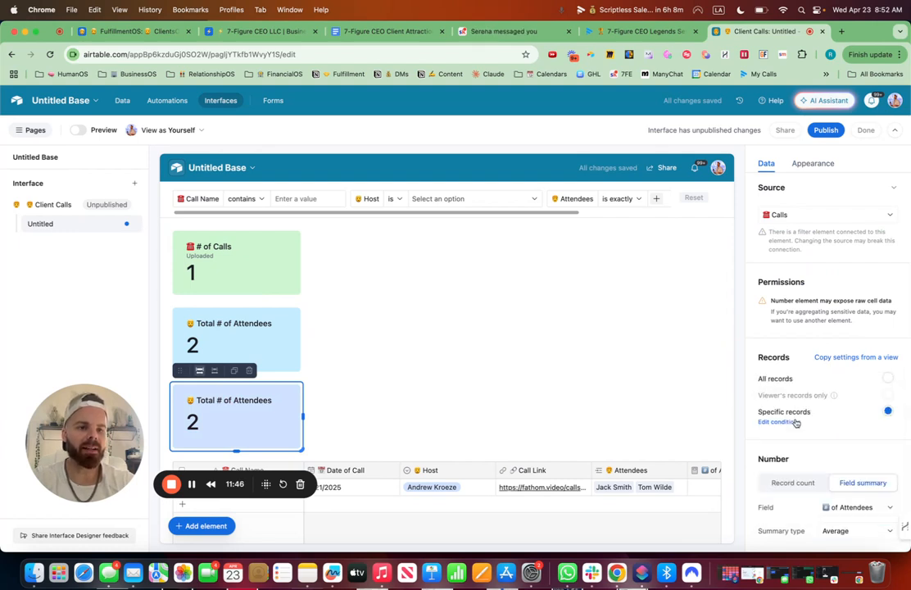
Retitle the copy "Avg # of Attendees" and give it the Light blue color.
left_click(816, 164)
left_click(829, 282)
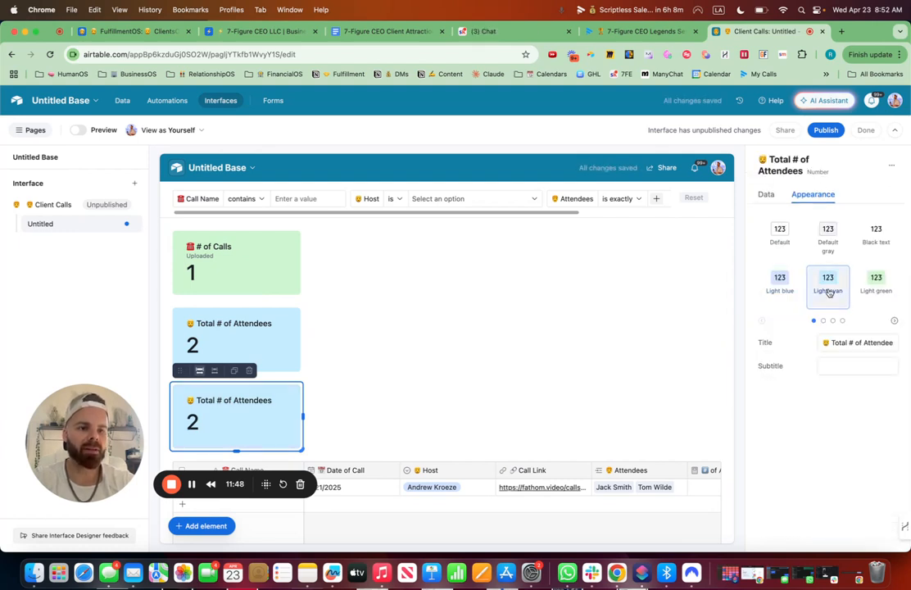
left_click_drag(847, 345, 831, 344)
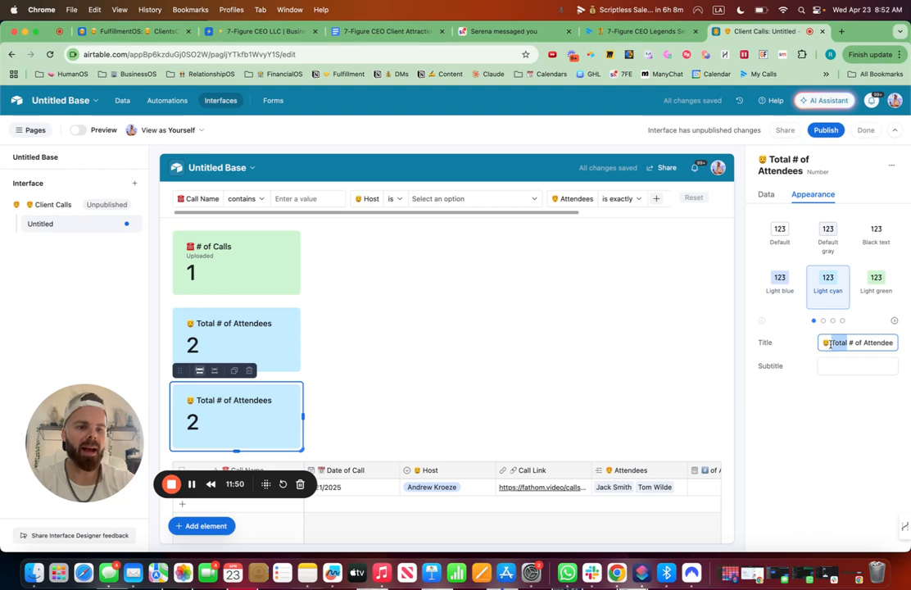
type("Ab")
key("BackSpace")
type("vg")
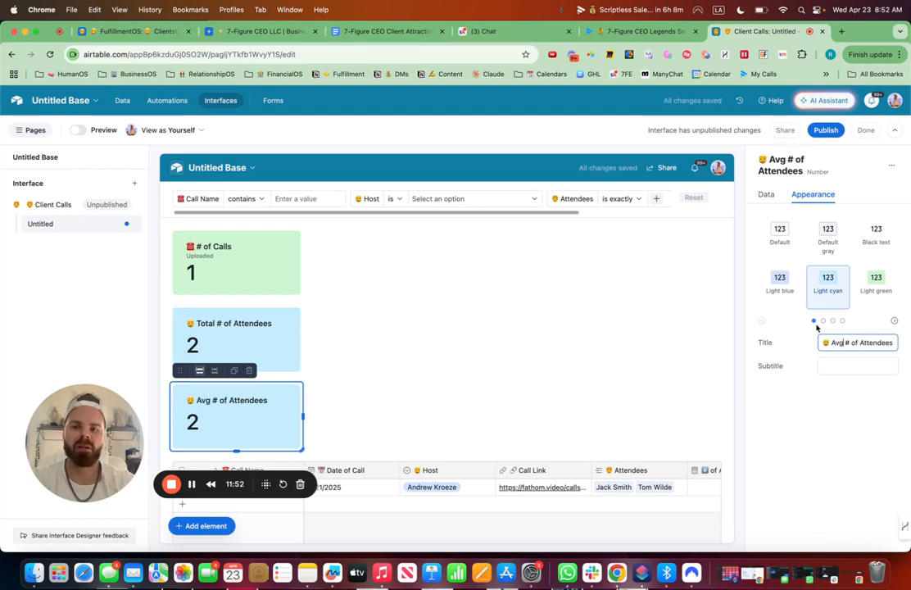
left_click(780, 283)
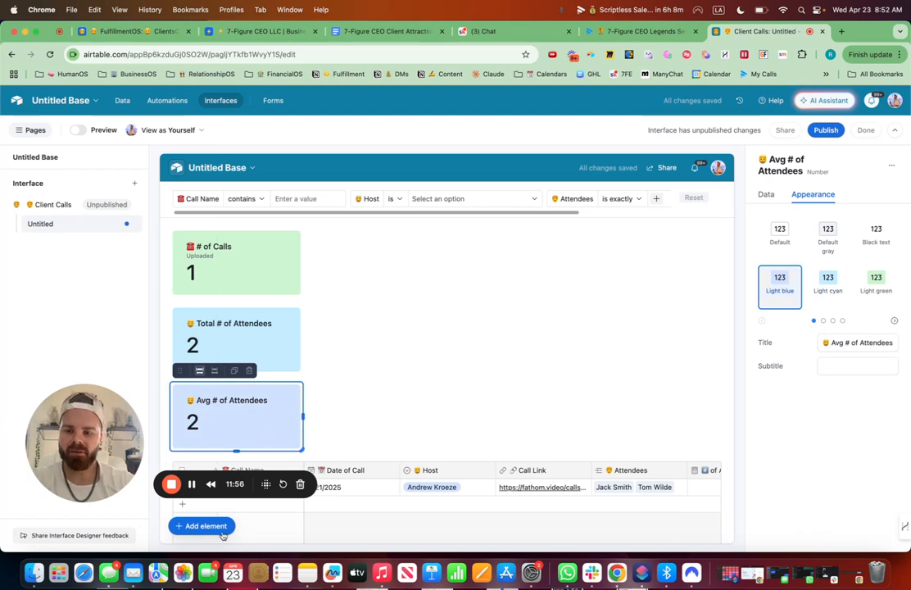
Add a Chart element to the interface page.
left_click(220, 531)
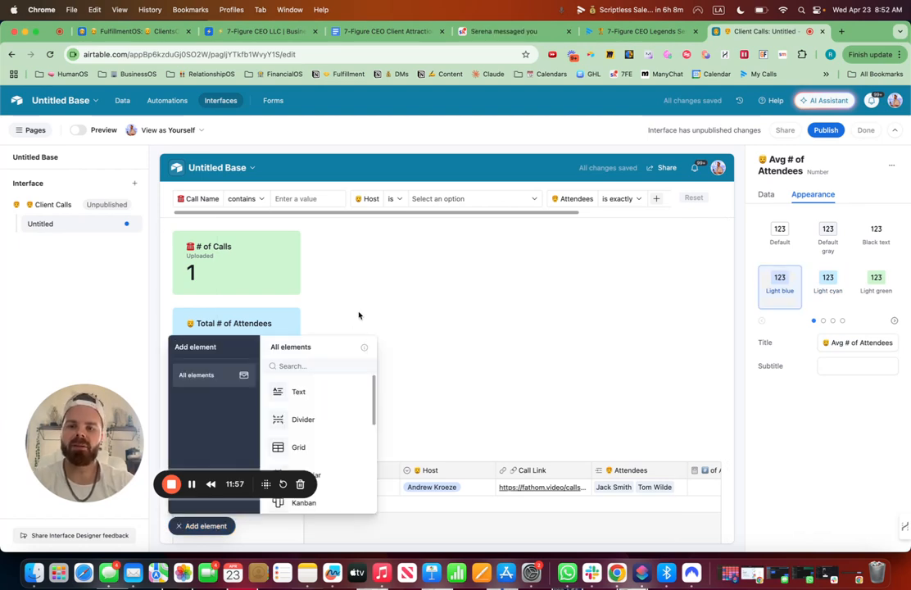
left_click(315, 365)
type("chart")
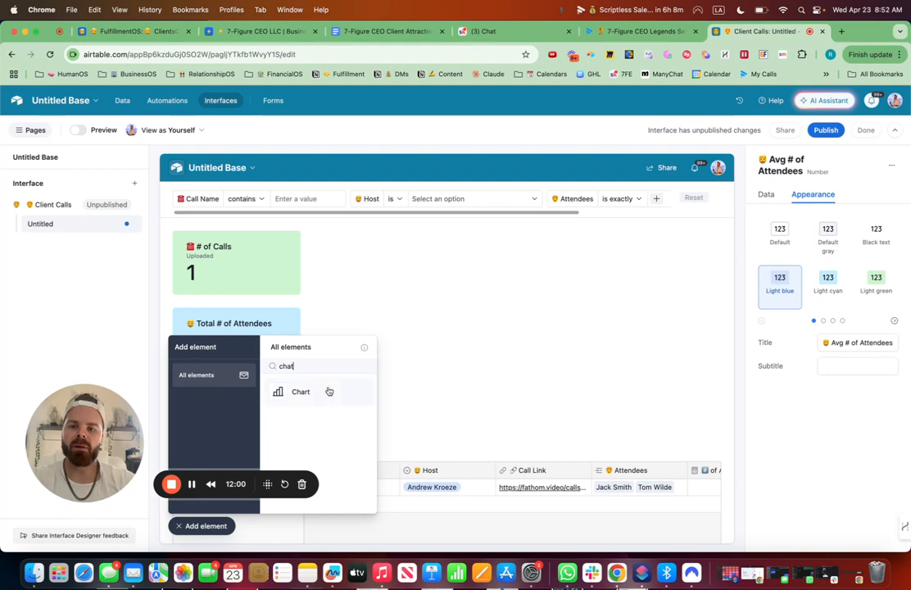
left_click(326, 391)
left_click(477, 262)
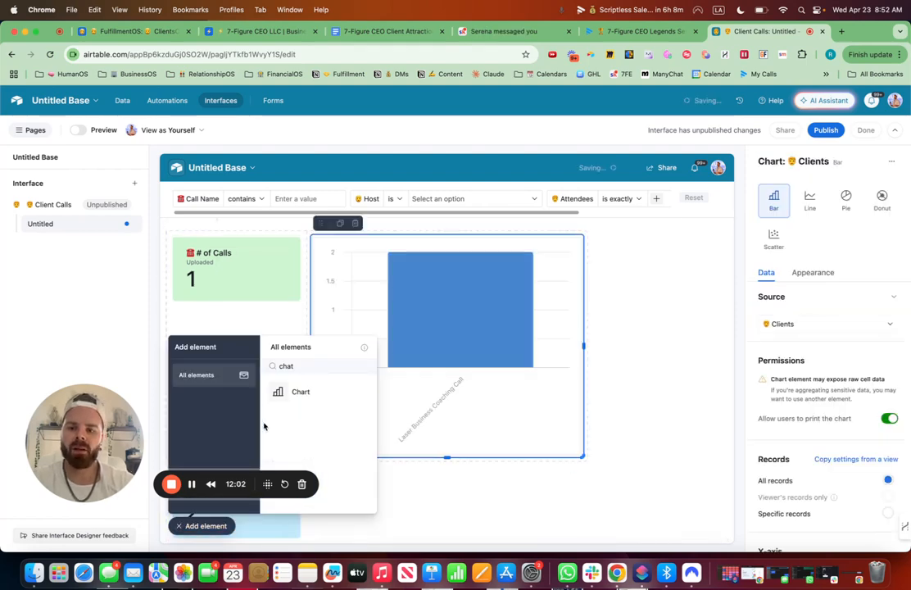
left_click(211, 528)
Move the Total and Avg # of Attendees elements up under # of Calls, beside the chart.
scroll(250, 416, "down", 3)
left_click(247, 393)
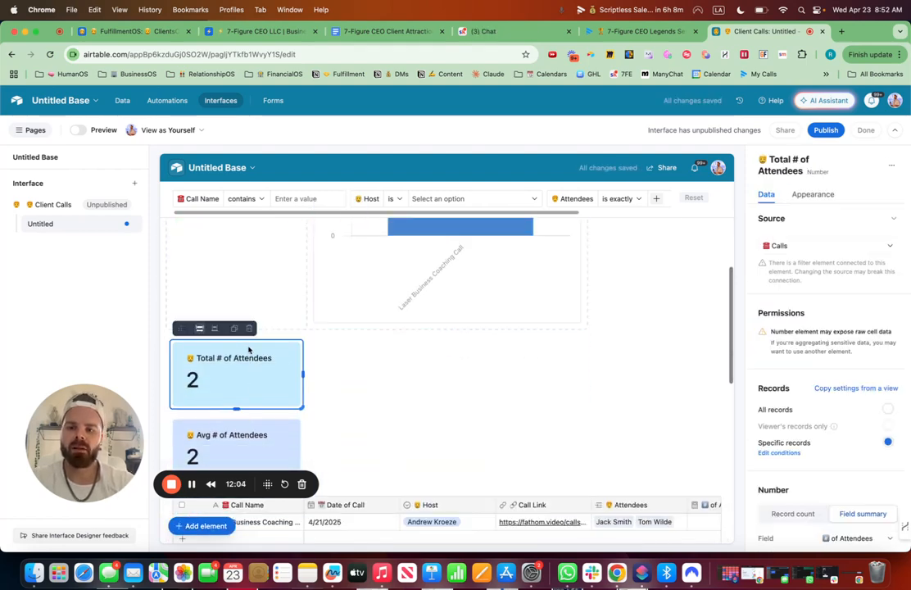
left_click_drag(177, 326, 221, 352)
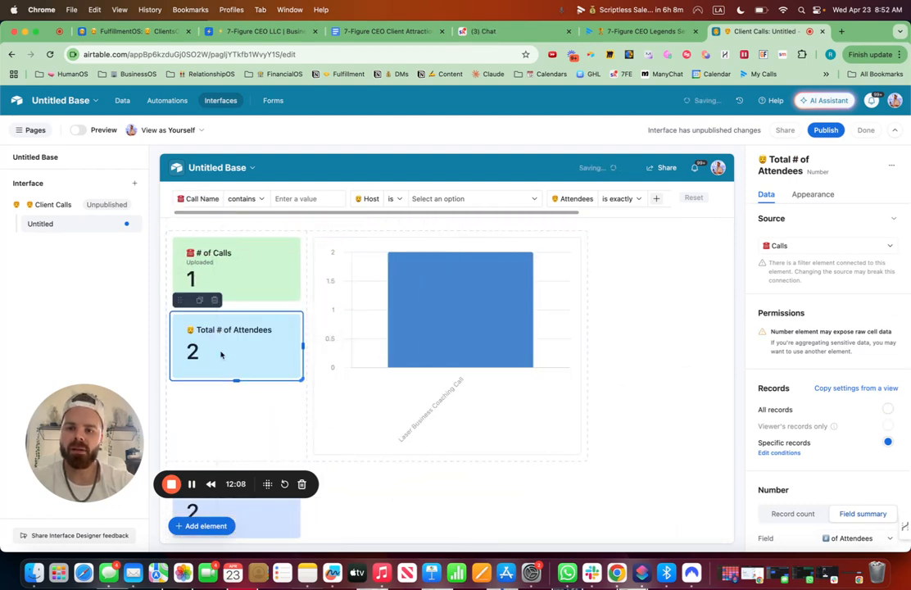
scroll(227, 399, "down", 3)
left_click(224, 351)
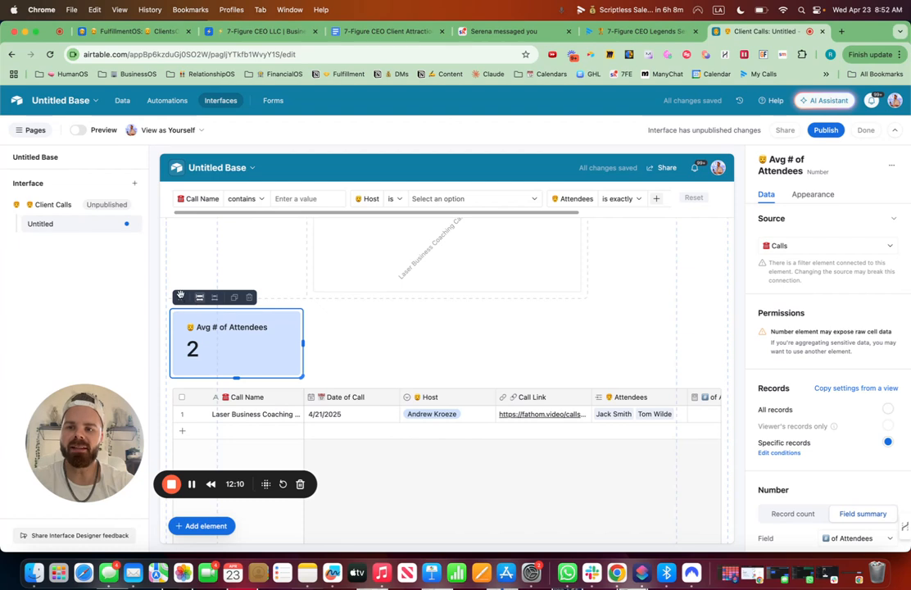
left_click_drag(181, 299, 201, 303)
Widen the chart to the page's full remaining width and set its source to the Calls table.
scroll(488, 311, "up", 2)
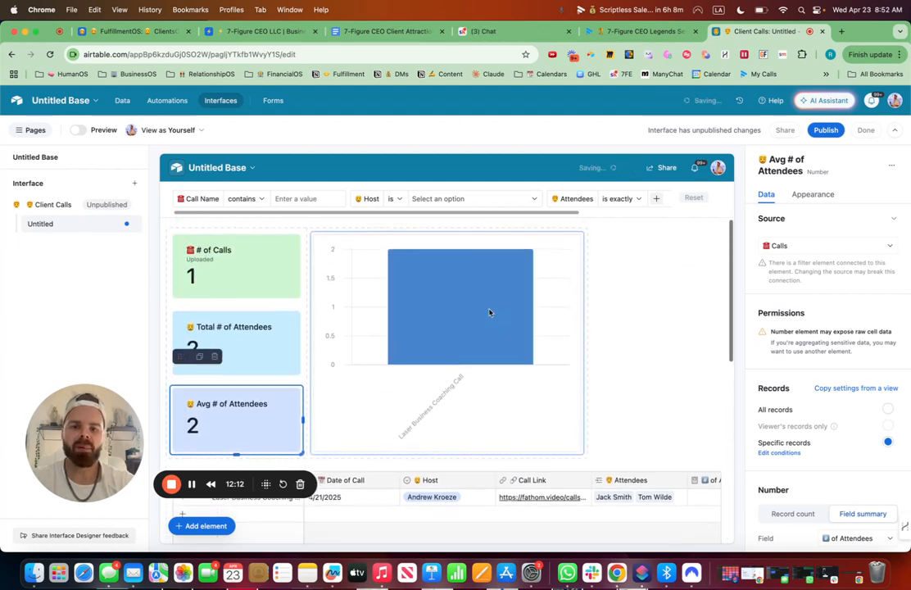
left_click(534, 358)
left_click_drag(584, 344, 724, 345)
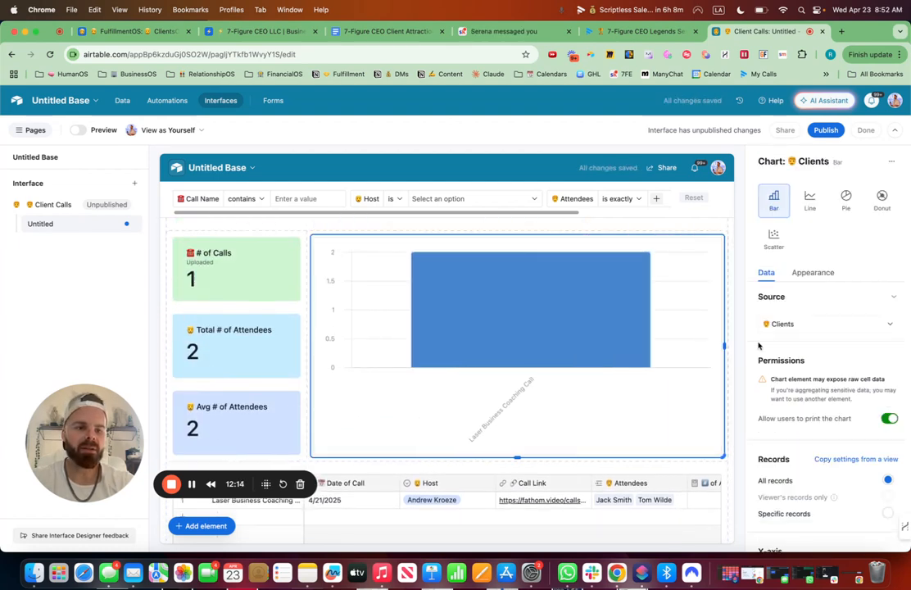
left_click(790, 324)
left_click(778, 400)
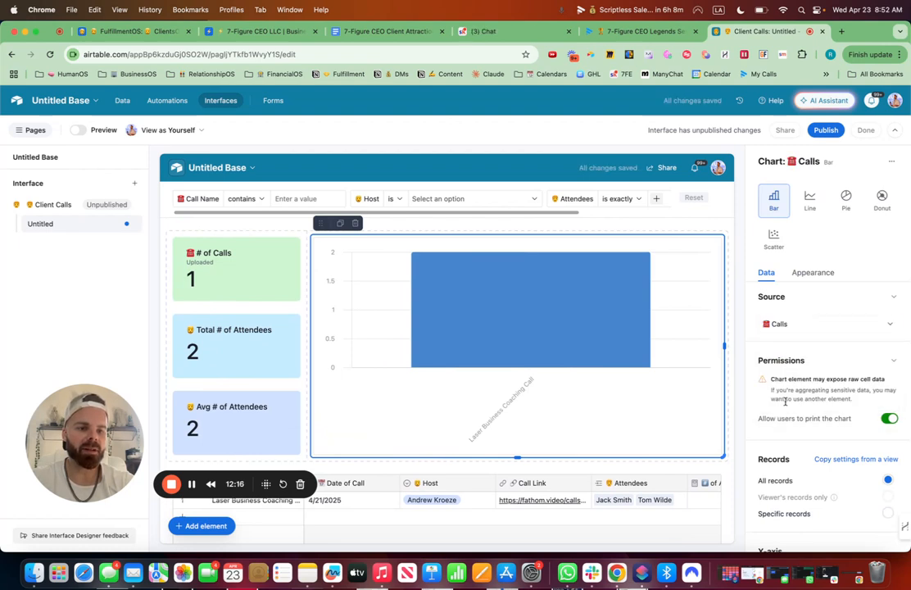
Set the chart's X-axis field to Date of Call and open its bucket-by options.
scroll(867, 524, "down", 5)
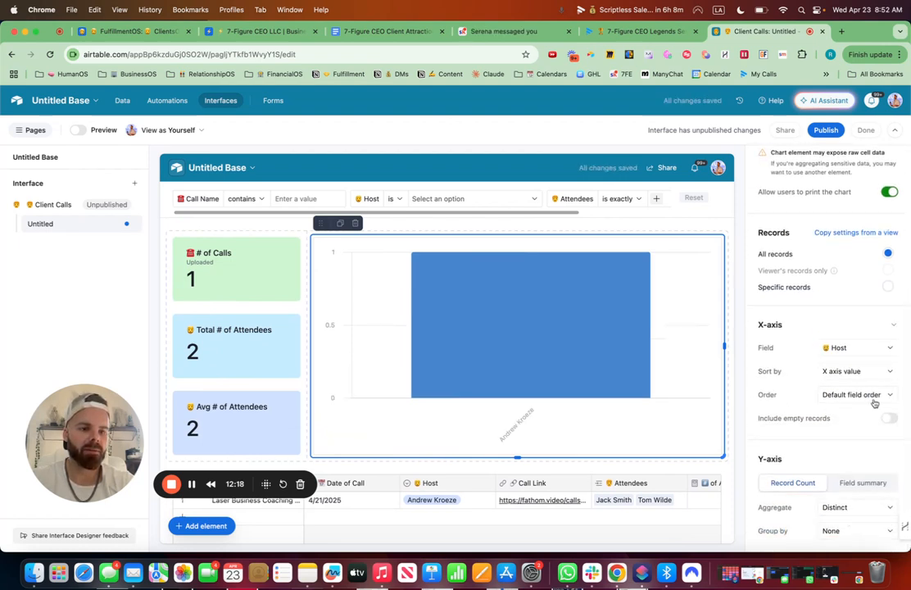
left_click(854, 349)
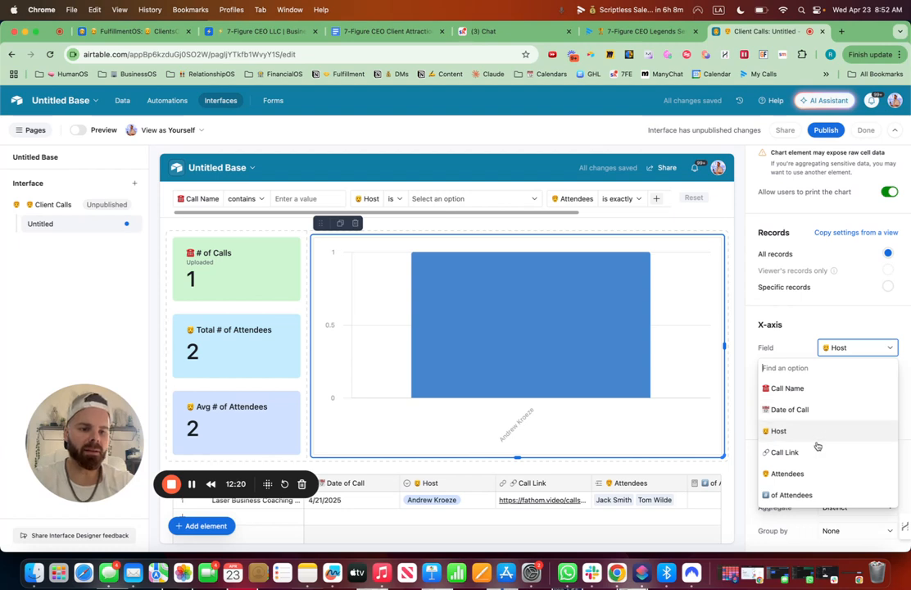
type("#")
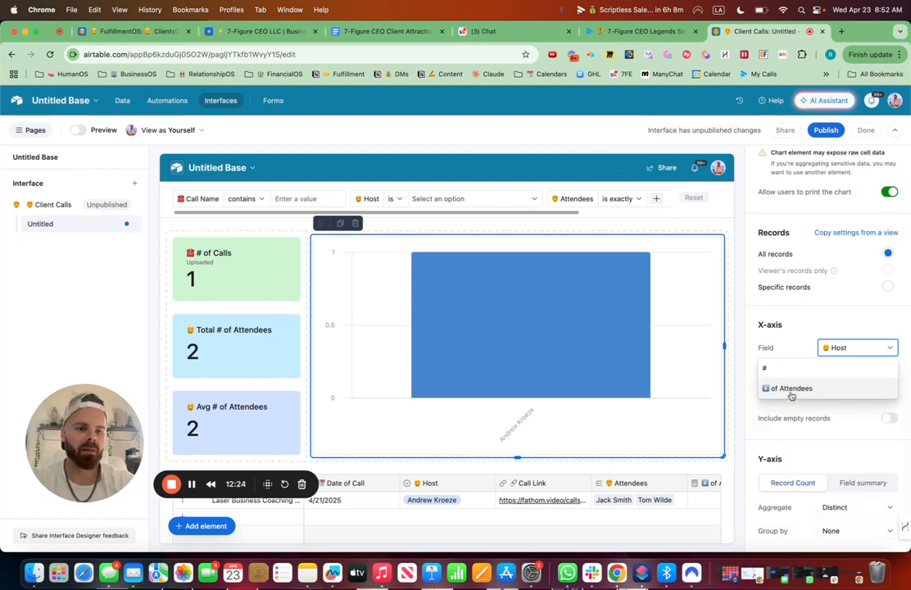
key("BackSpace")
type("d")
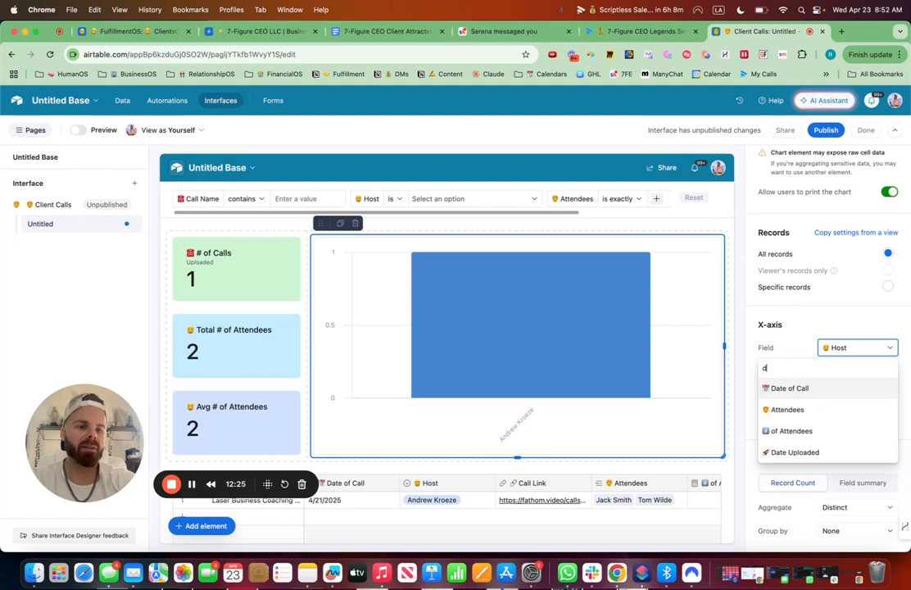
left_click(791, 389)
left_click(886, 372)
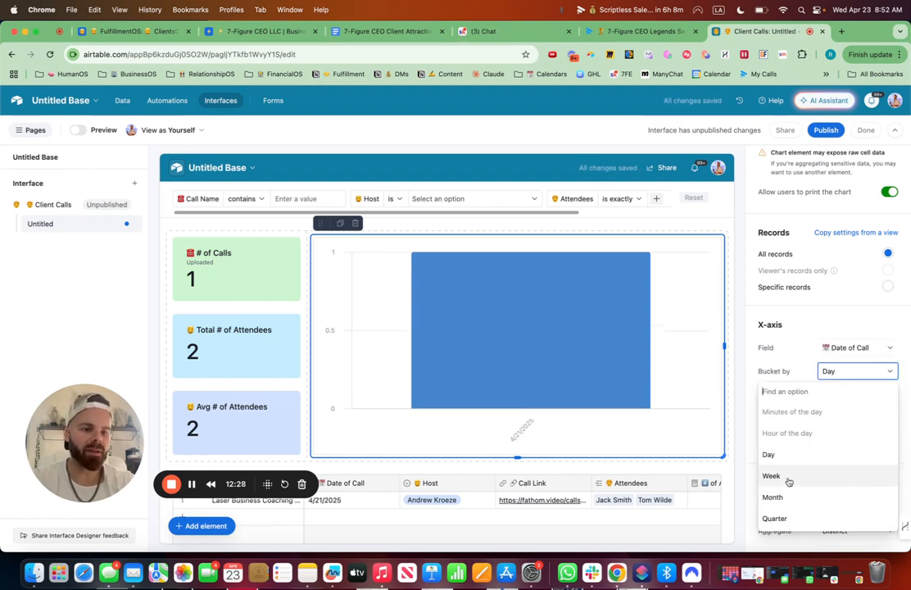
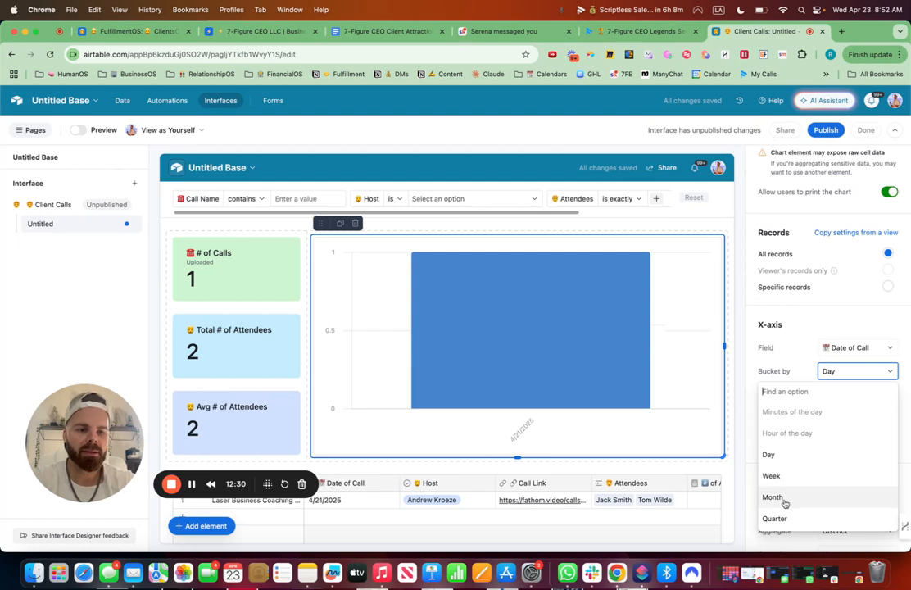
Bucket the X-axis by Day and set the Y-axis to a field summary of # of Attendees aggregated as Sum.
left_click(785, 459)
scroll(816, 403, "down", 1)
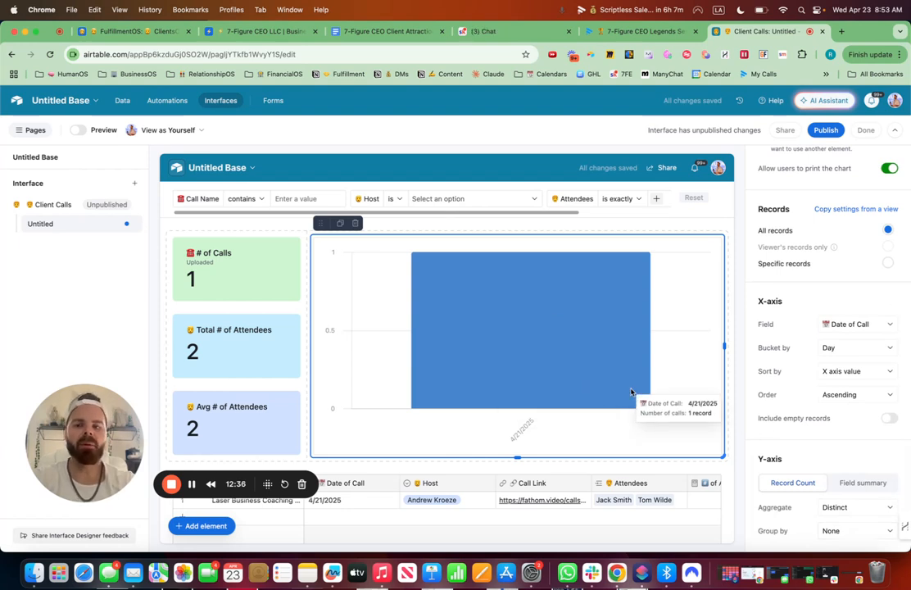
left_click(848, 485)
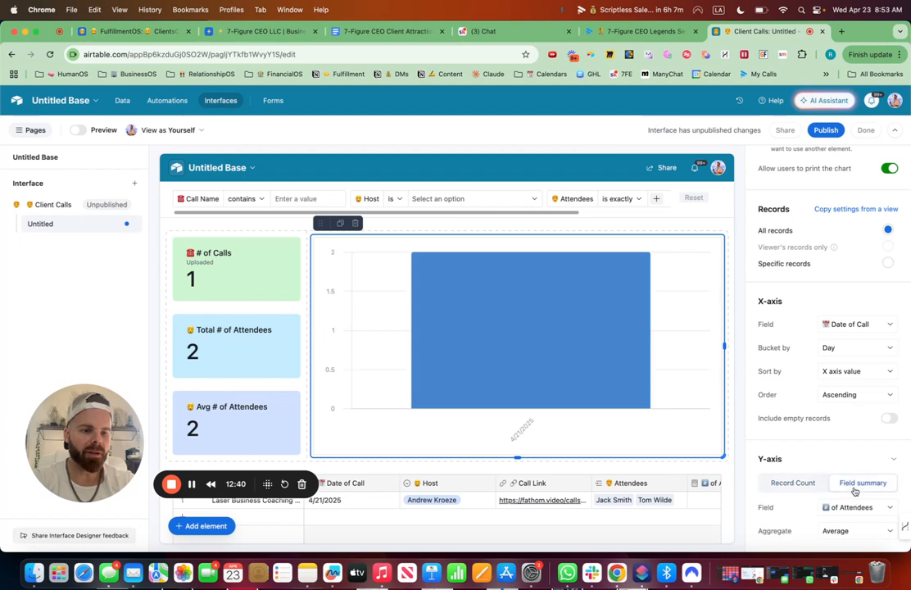
left_click(840, 532)
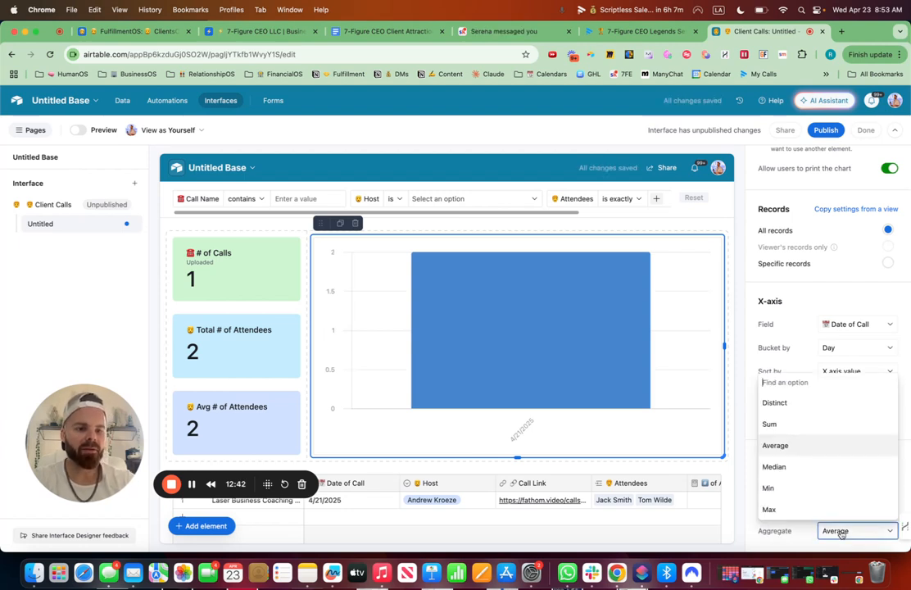
left_click(792, 425)
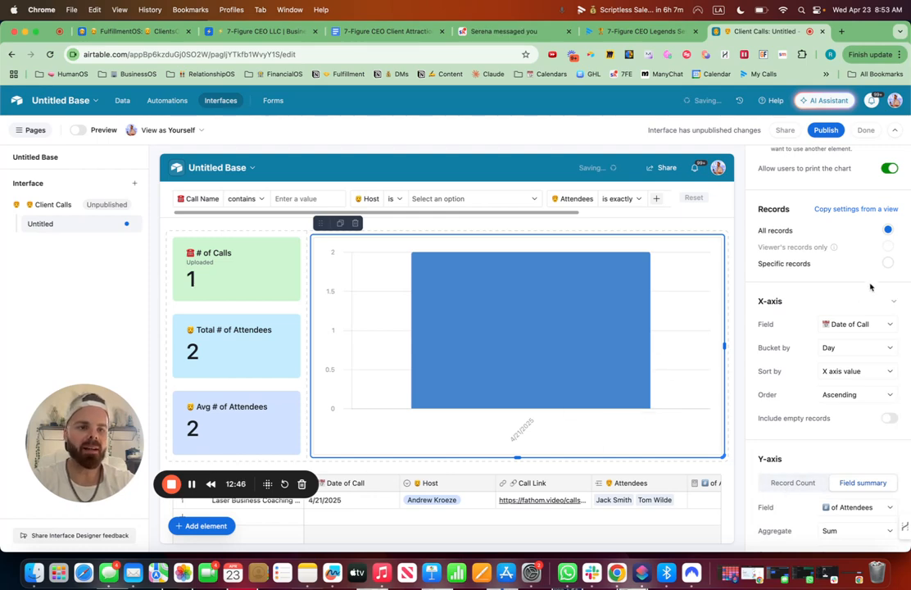
Title the chart with an emoji followed by "Average # of Attendees".
scroll(871, 286, "up", 5)
left_click(815, 271)
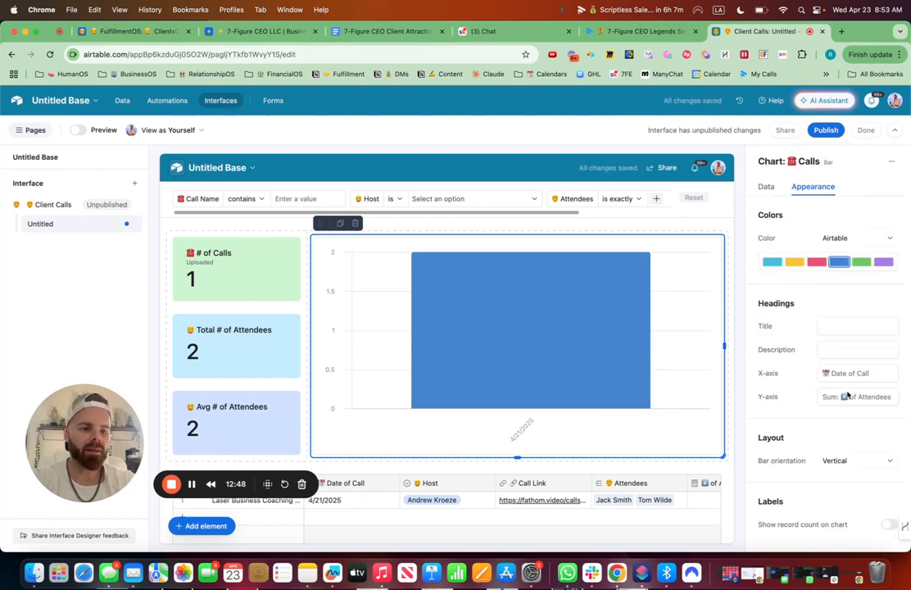
left_click(832, 328)
key("ctrl+super+space")
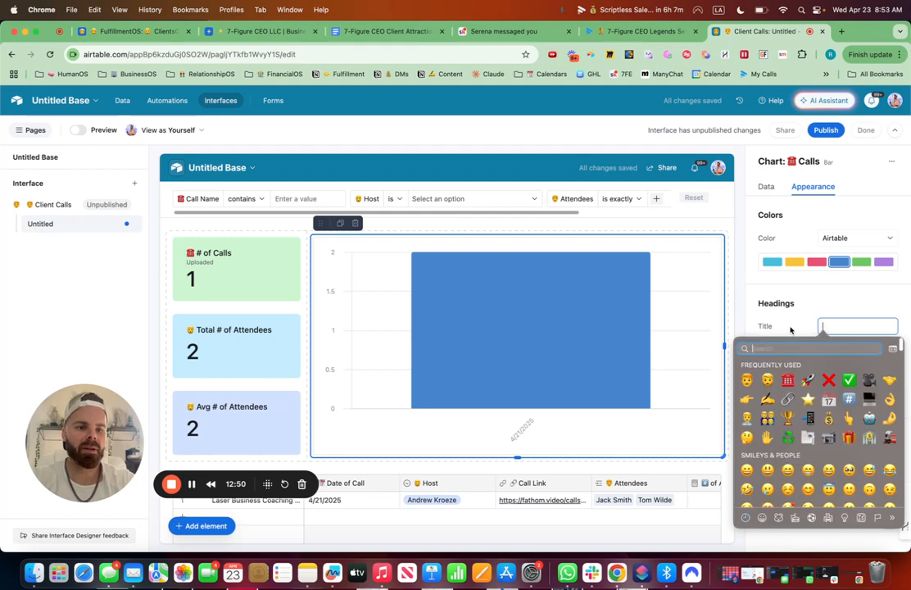
left_click(748, 381)
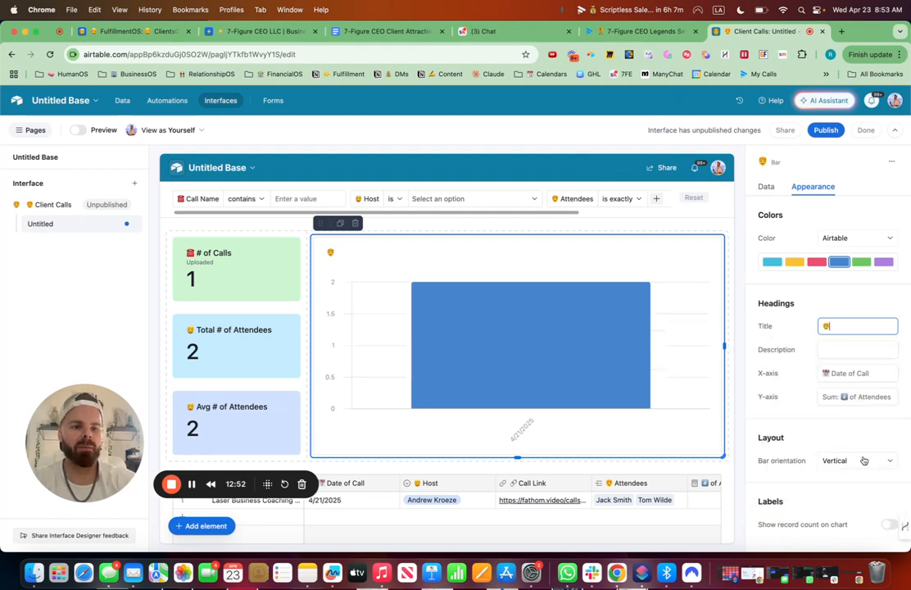
type("Average")
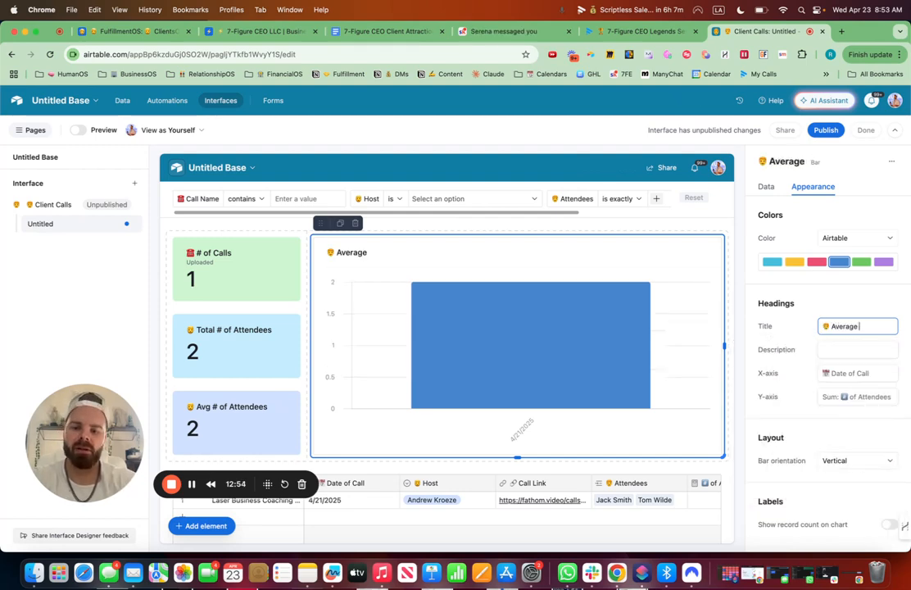
type(" # of Attendees")
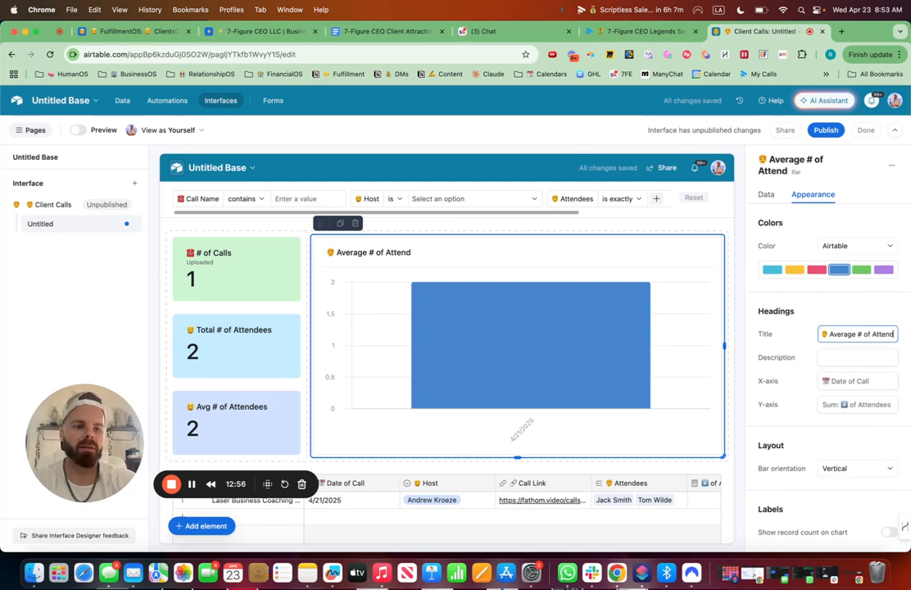
Color the chart green and turn on showing the record count on the chart.
left_click(861, 273)
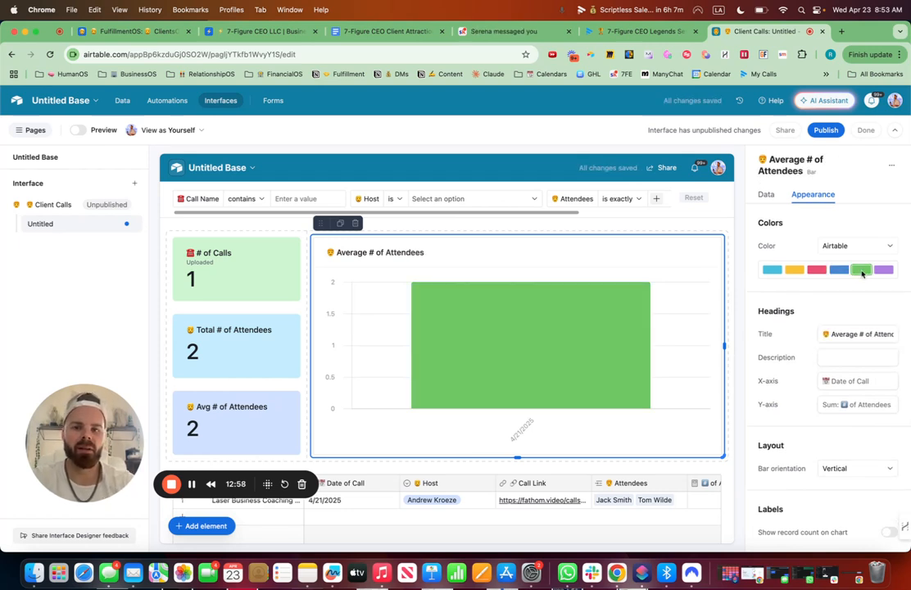
mouse_move(888, 531)
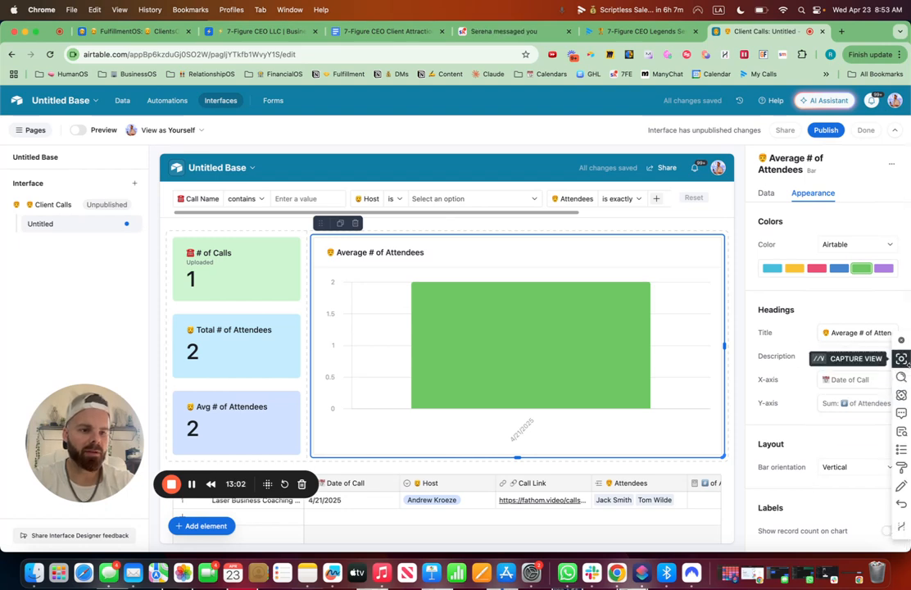
left_click(888, 531)
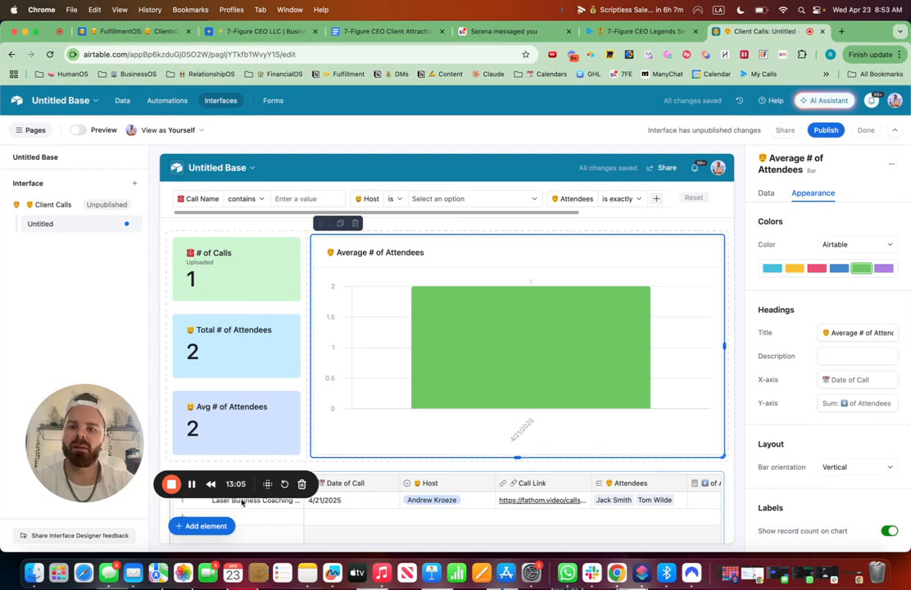
Add a Text element at the top of the page, above the number elements and chart.
left_click(208, 526)
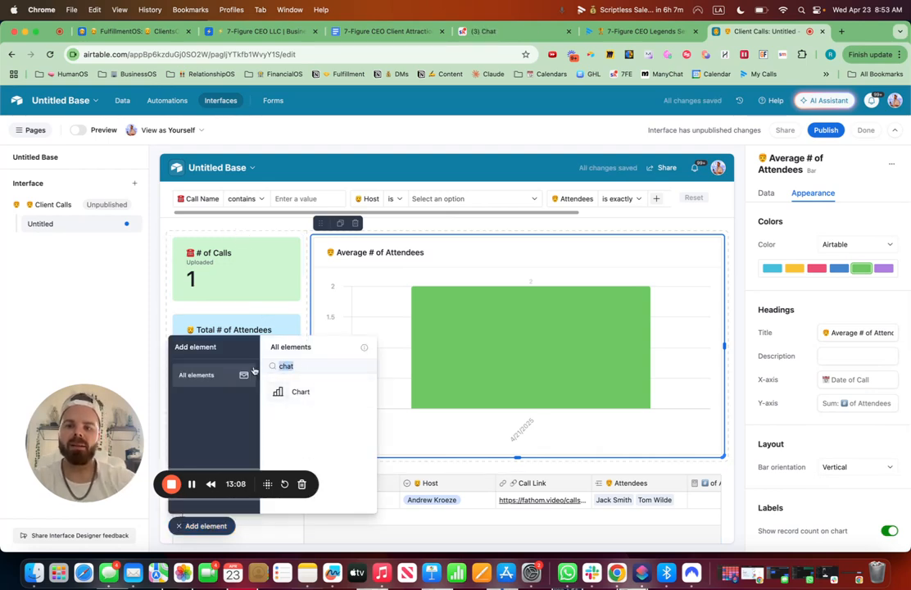
key("BackSpace")
left_click(297, 390)
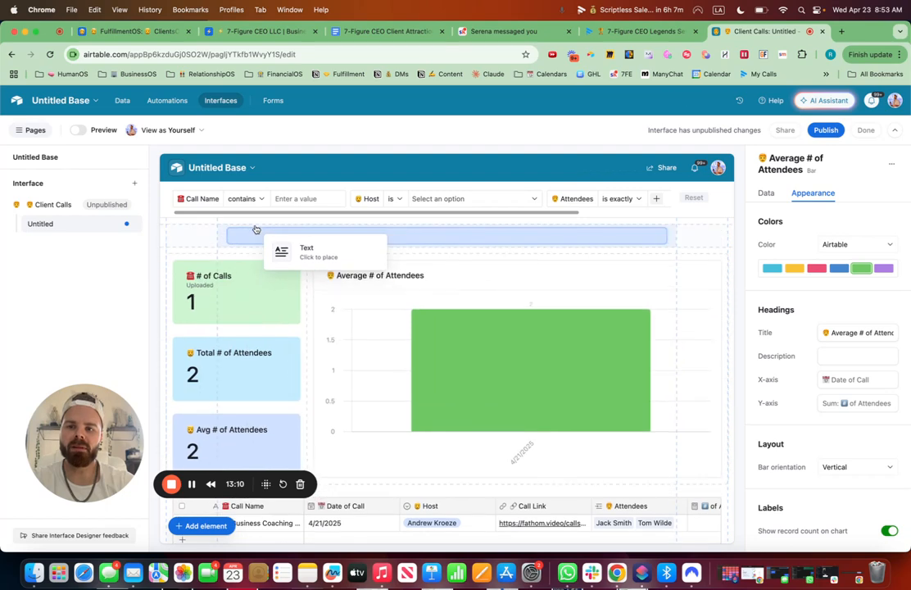
left_click(255, 231)
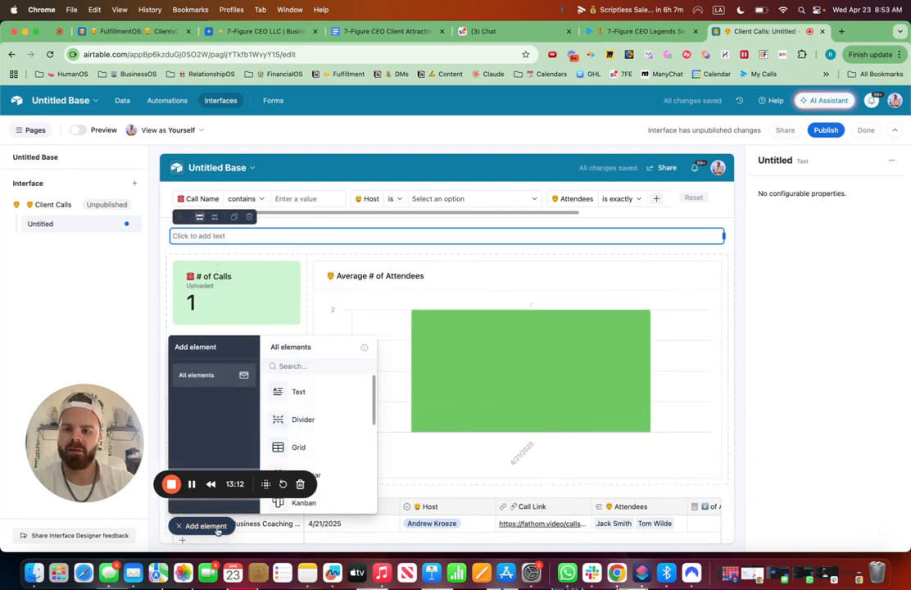
left_click(217, 531)
Enter the heading text "☎️ Group Call Tracker 👇" in the new text element.
left_click(220, 236)
key("ctrl+super+space")
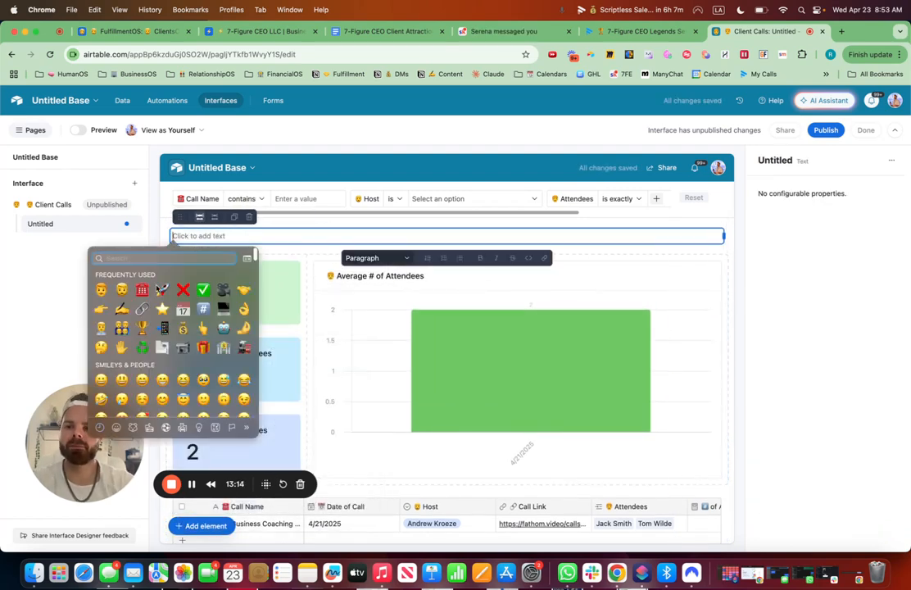
left_click(141, 290)
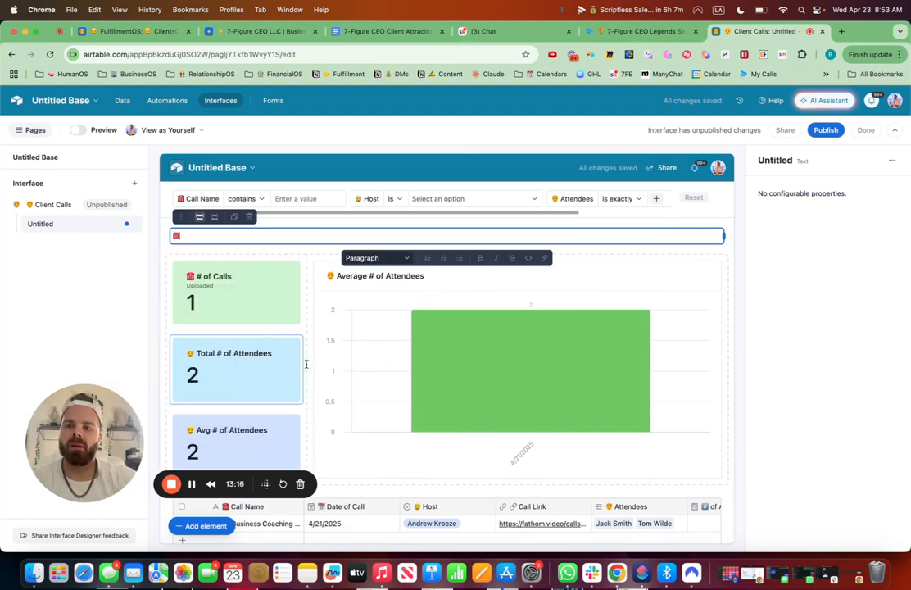
type("Group Call")
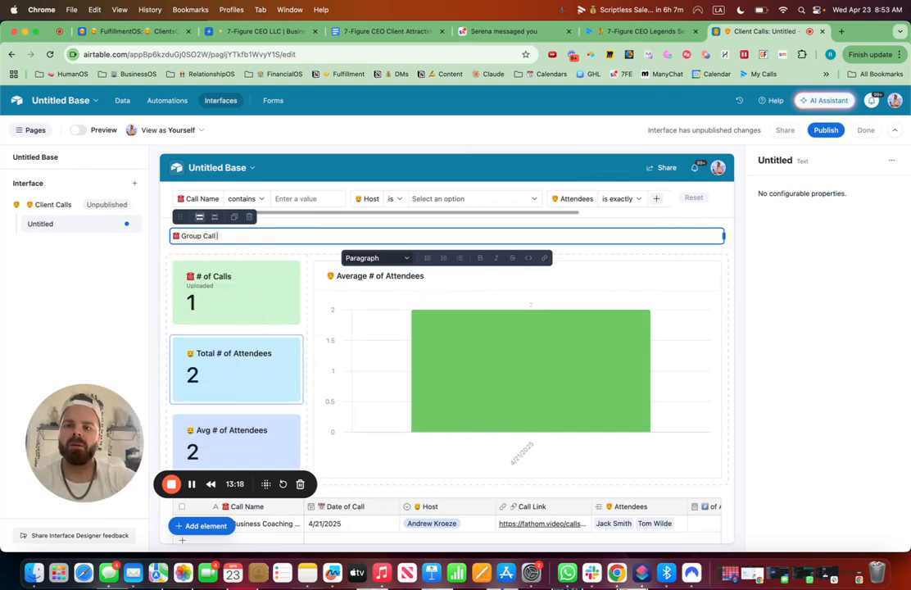
type(" Tracker")
key("ctrl+super+space")
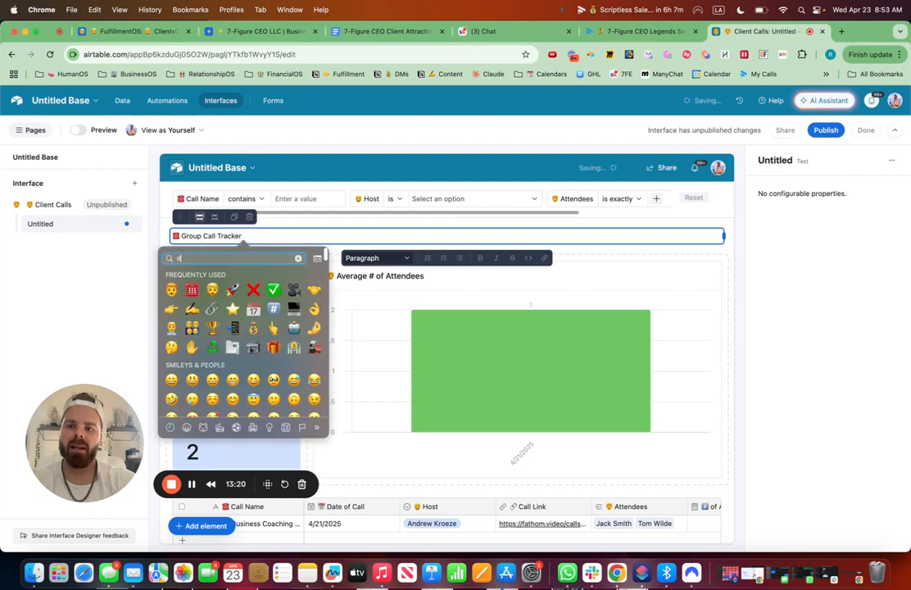
type("down")
left_click(192, 278)
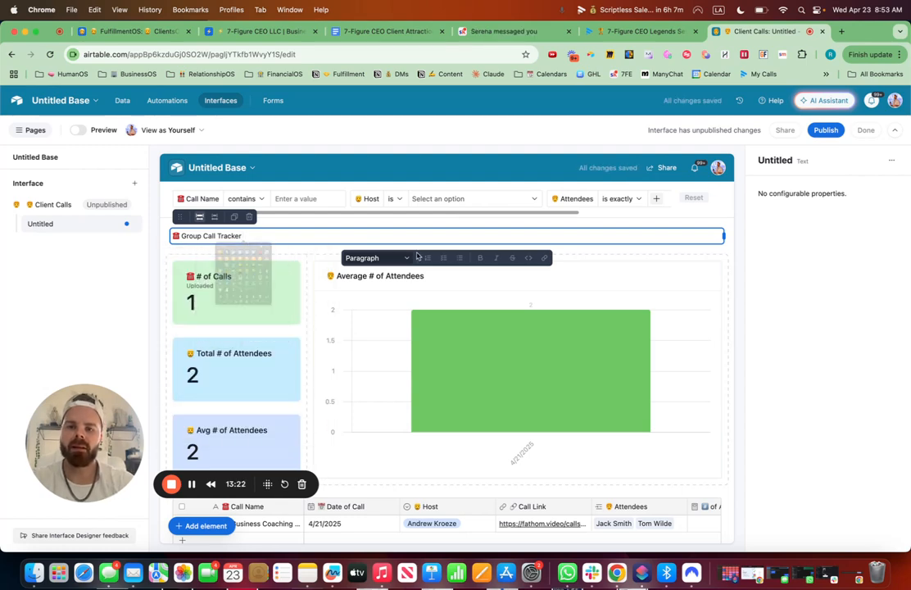
Format the heading text as Large heading.
left_click(384, 258)
left_click(367, 312)
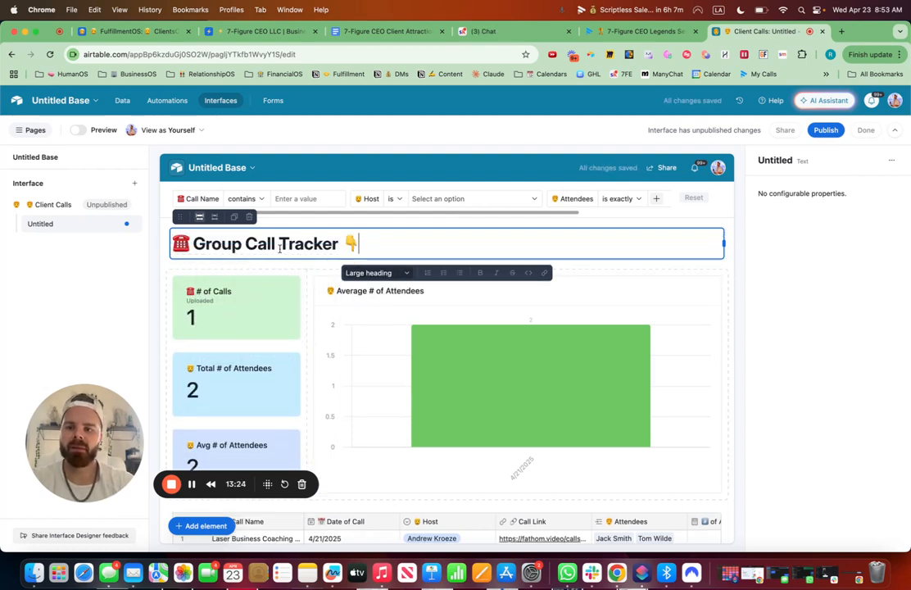
left_click(267, 267)
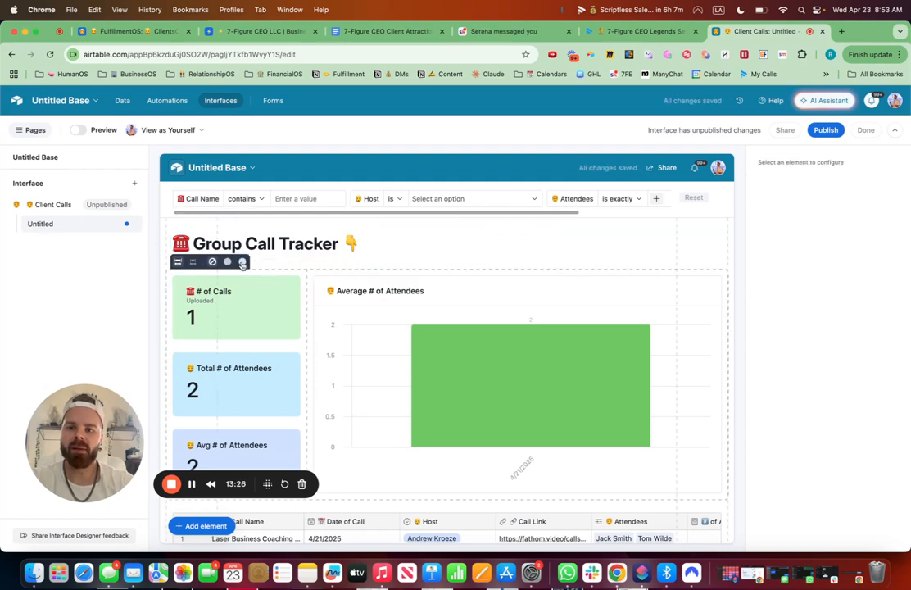
Rename the interface page to "☎️ Group Call Tracker".
scroll(313, 241, "down", 5)
scroll(314, 241, "down", 2)
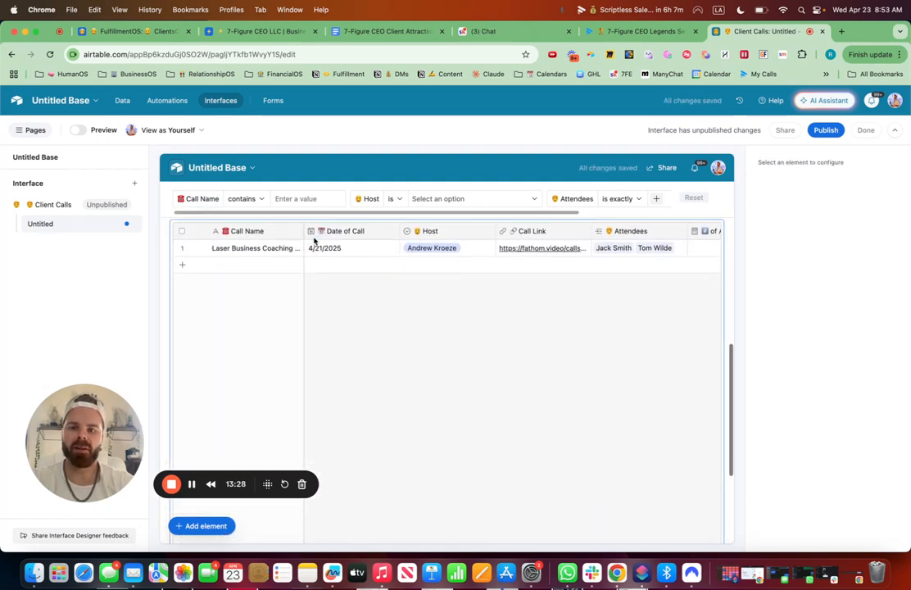
scroll(315, 240, "up", 10)
scroll(326, 337, "down", 5)
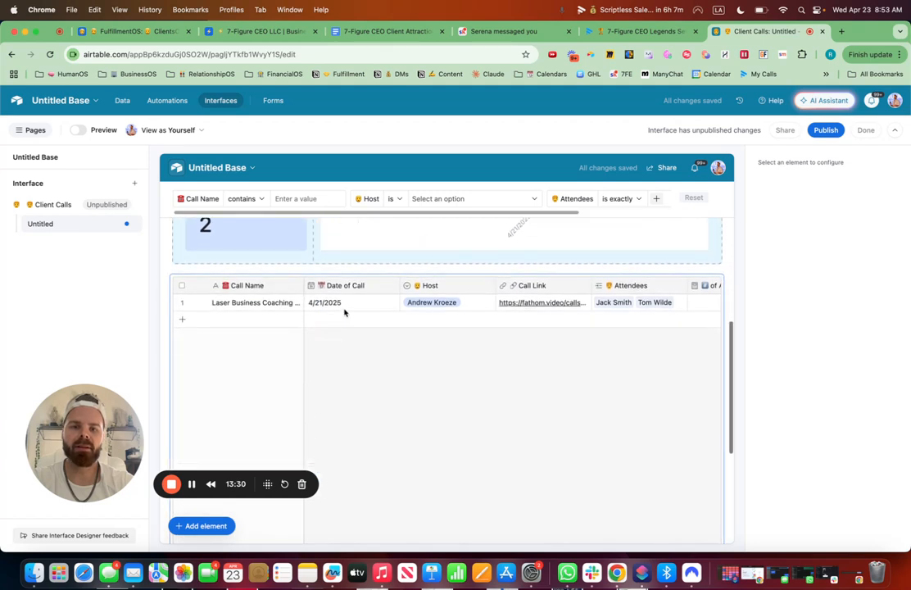
left_click(130, 224)
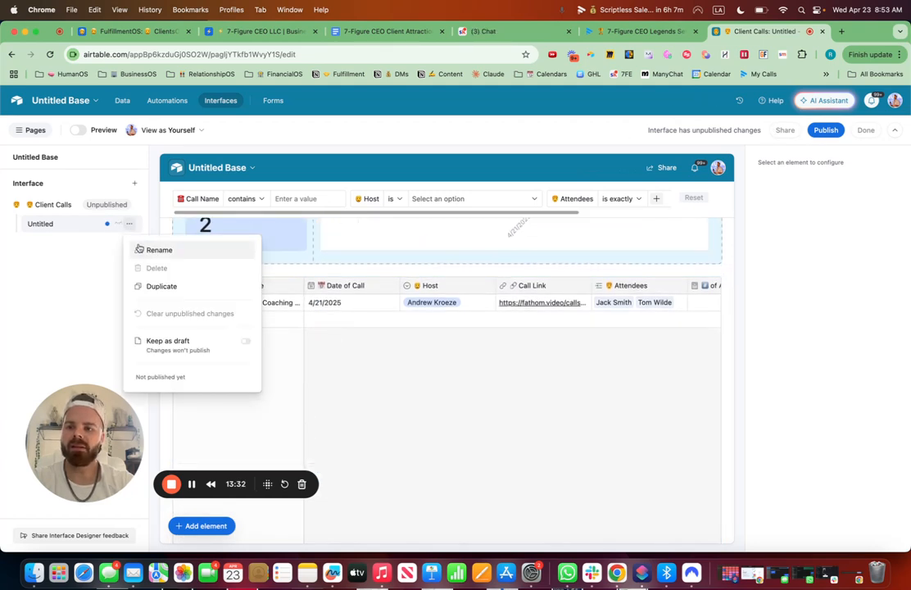
left_click(145, 248)
key("ctrl+super+space")
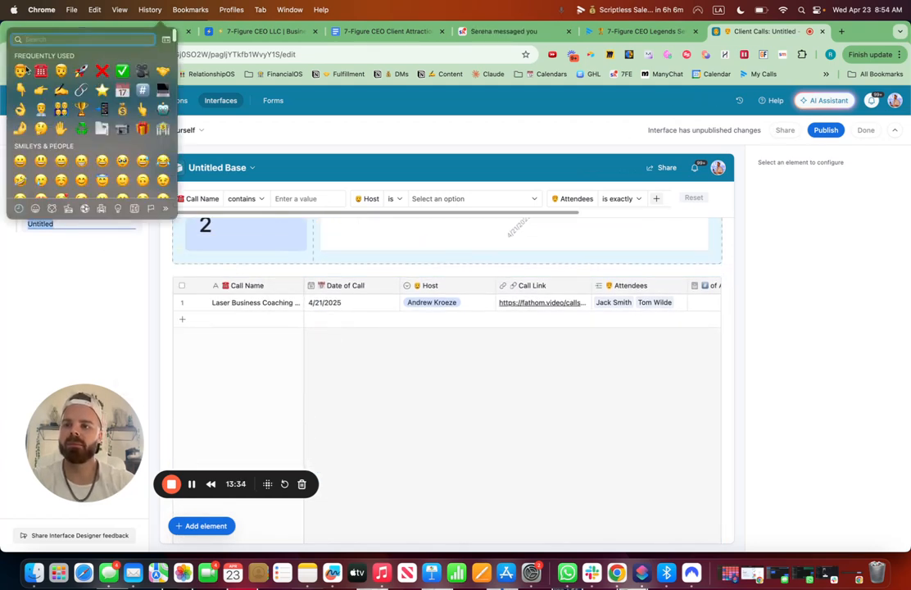
left_click(166, 272)
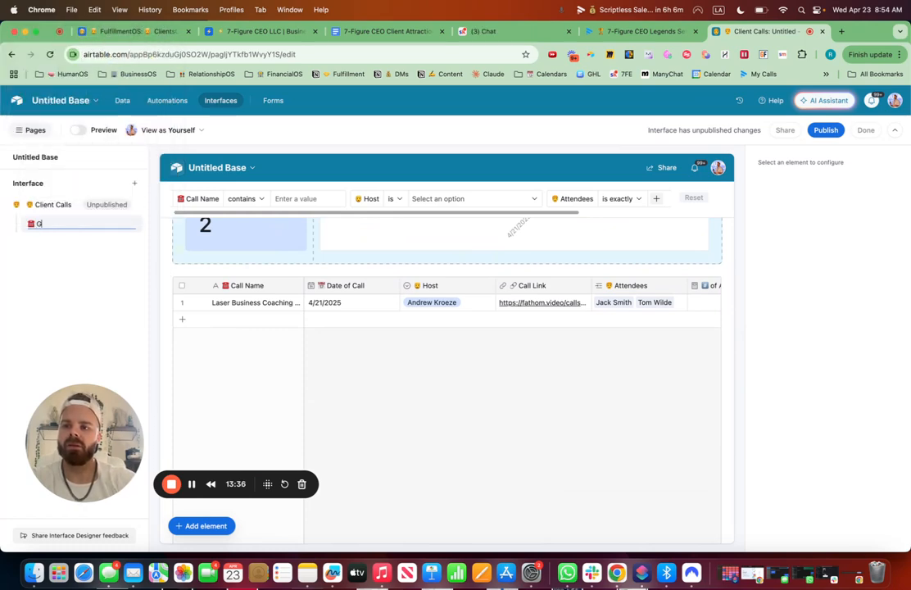
type("Group Call Tracker")
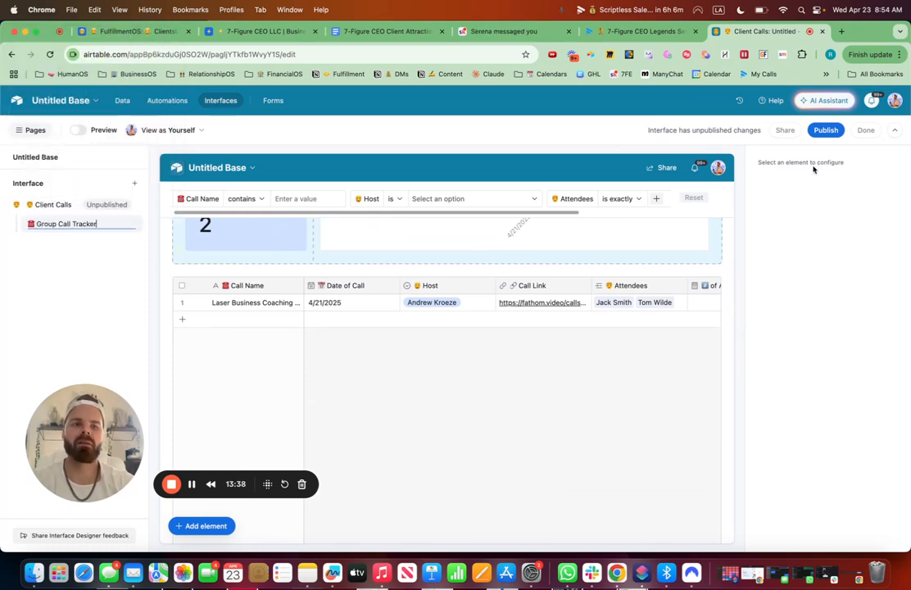
Publish the Client Calls interface and dismiss the share prompt without inviting users.
left_click(825, 129)
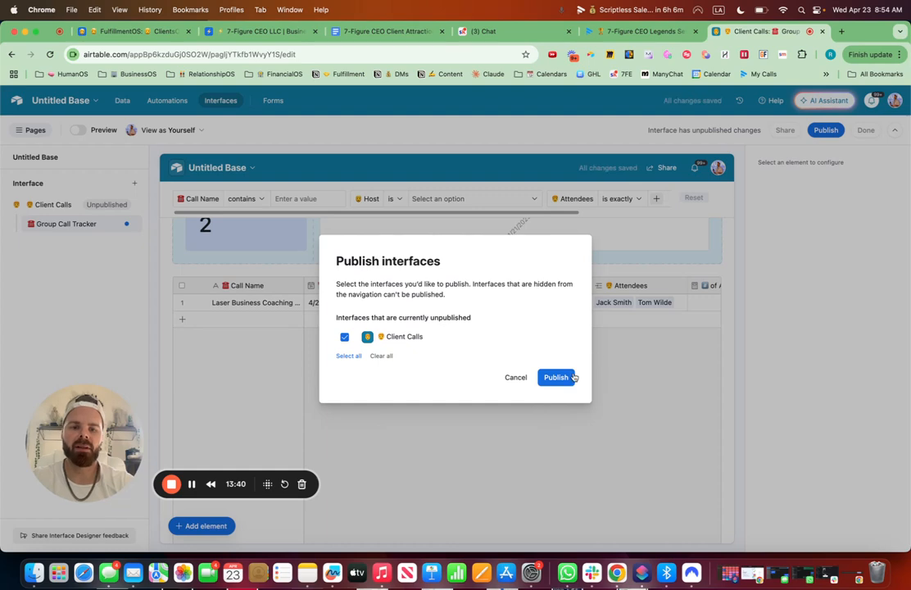
left_click(565, 377)
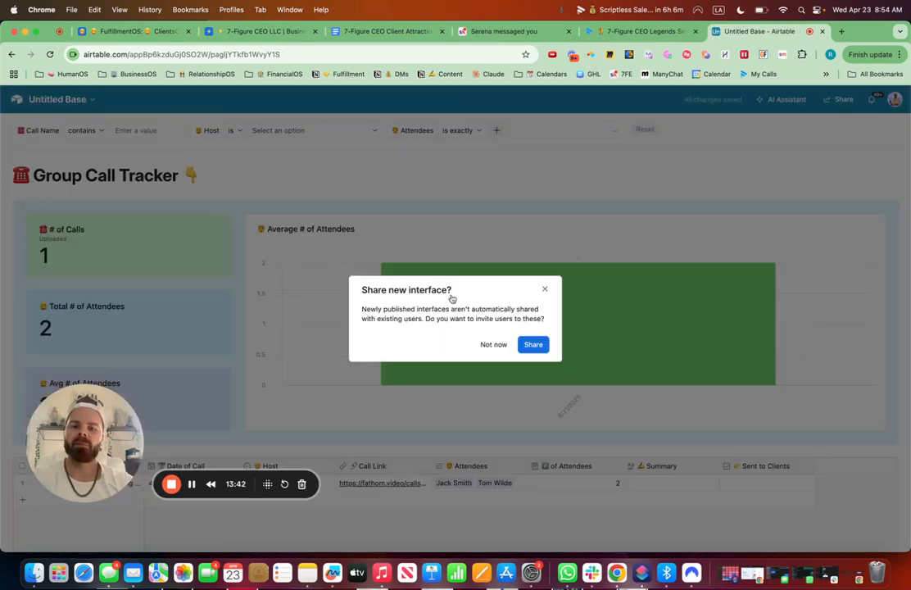
left_click_drag(72, 468, 750, 204)
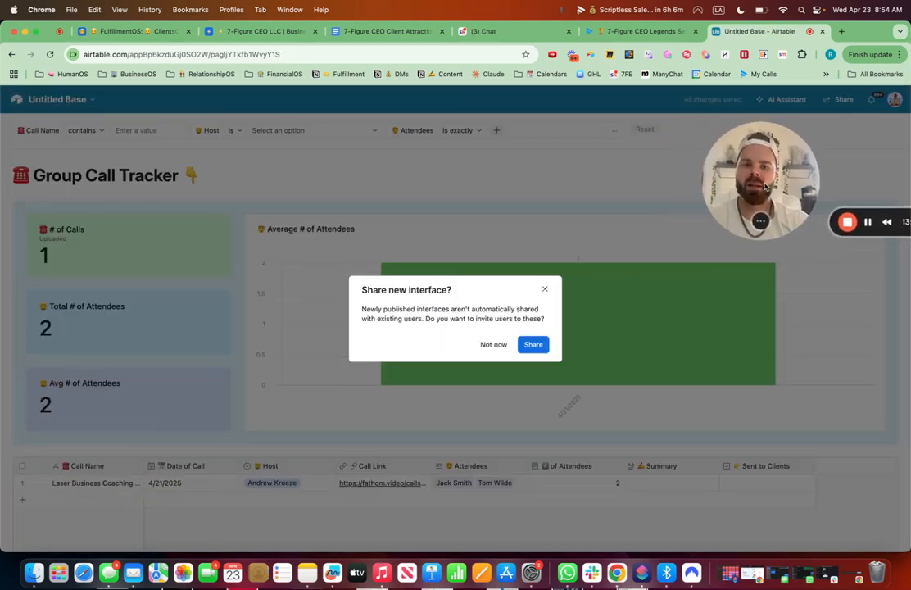
left_click(545, 289)
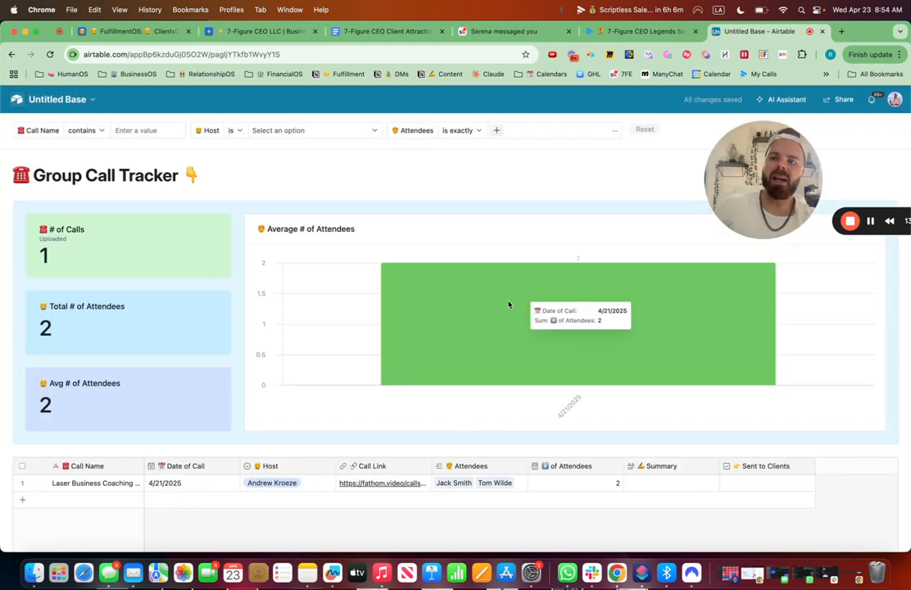
Open the Laser Business Coaching Call record's details from the published page and close them.
left_click(37, 484)
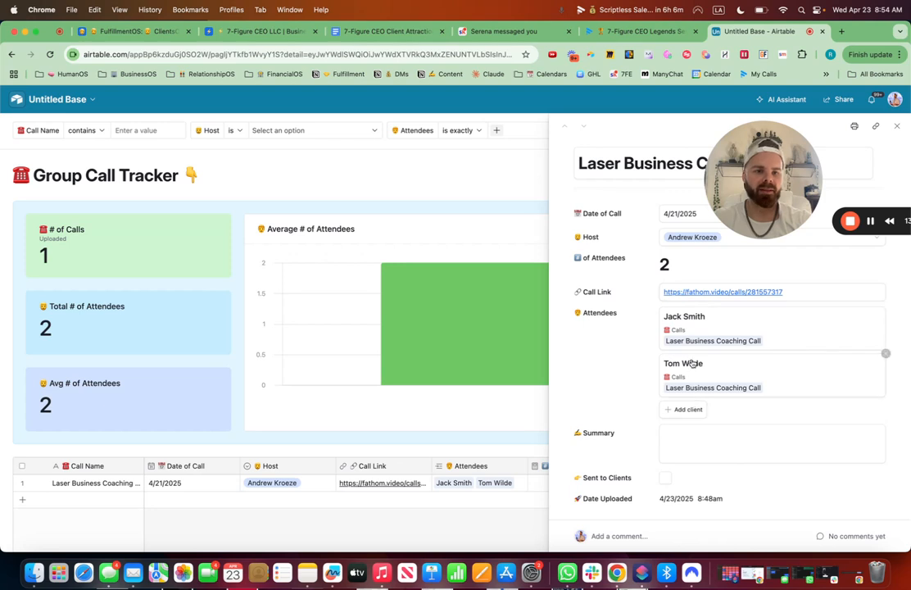
left_click(898, 128)
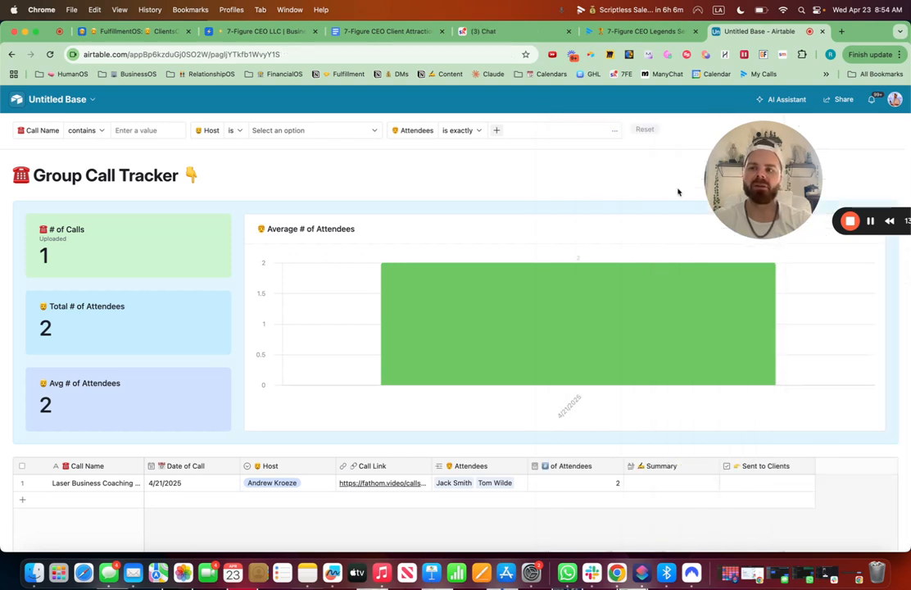
Add a Count field named "#️⃣ of Calls Attended" to the Clients table, counting linked Calls records.
left_click(64, 99)
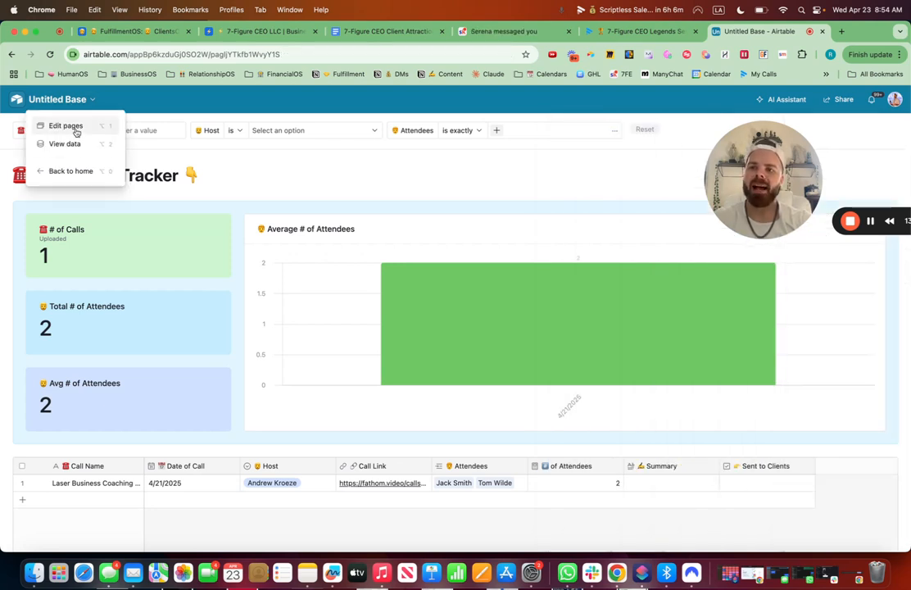
left_click(76, 129)
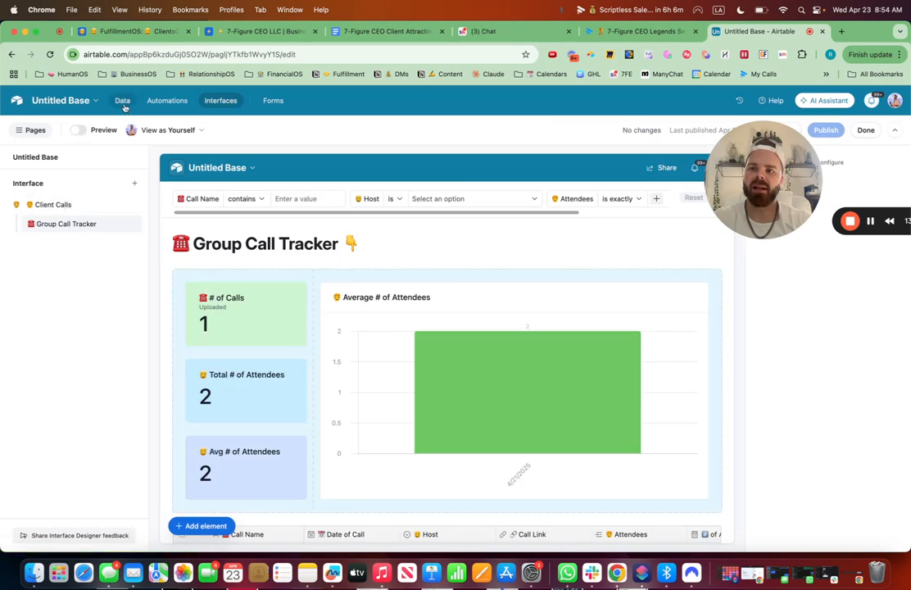
left_click(123, 104)
left_click(33, 124)
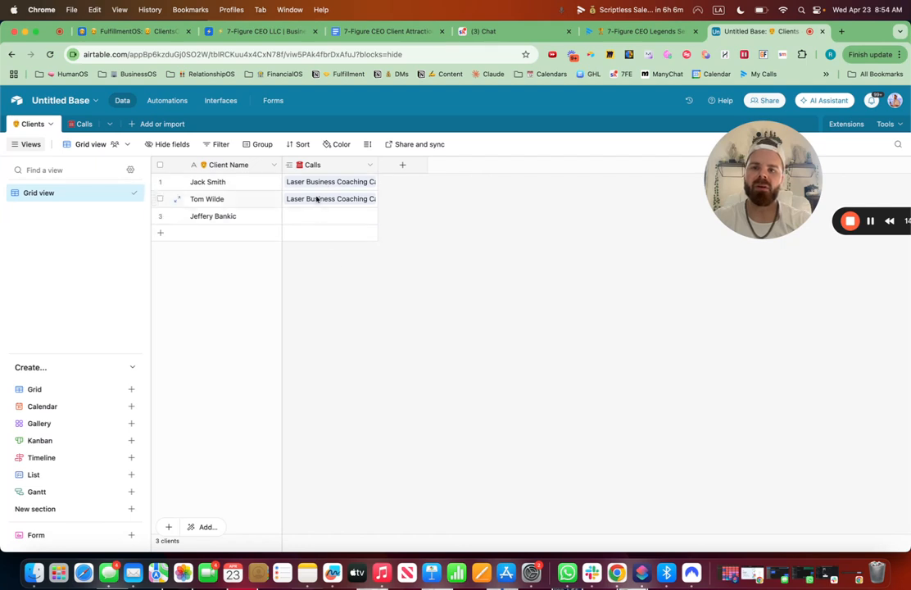
left_click(402, 167)
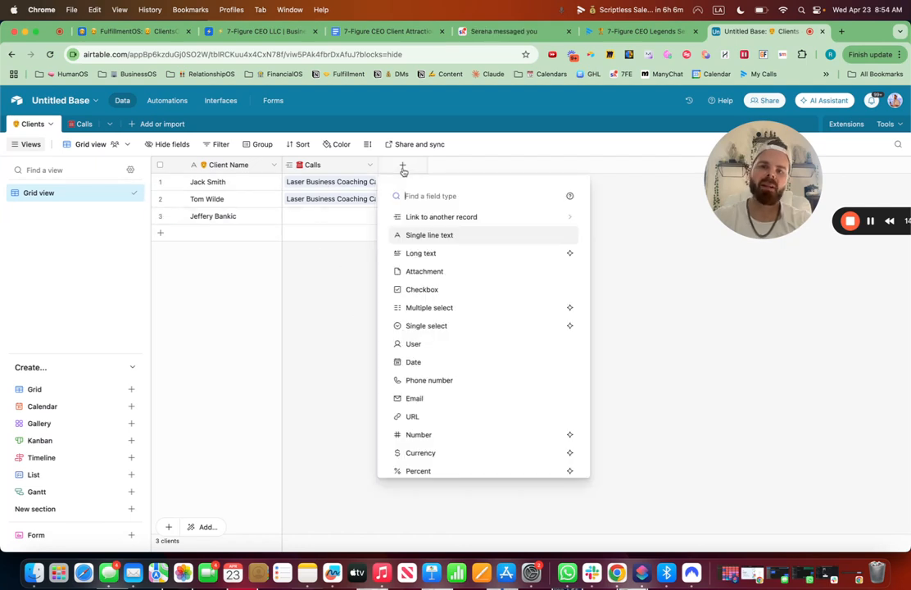
type("count")
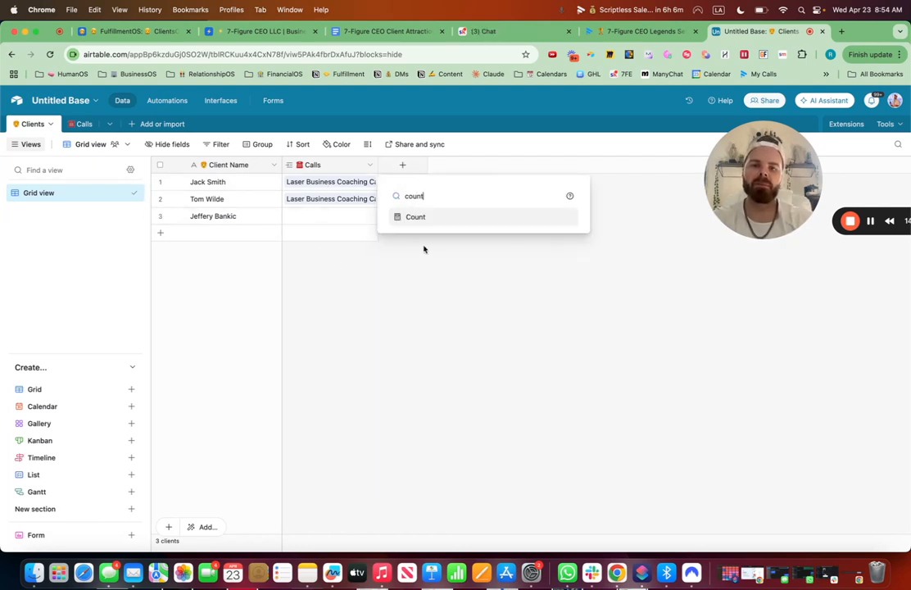
left_click(418, 217)
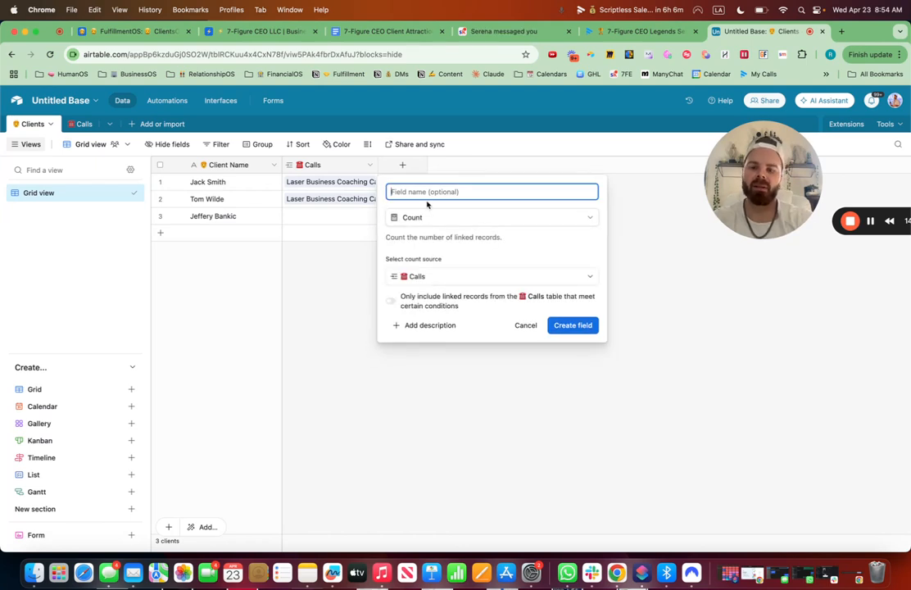
key("ctrl+super+space")
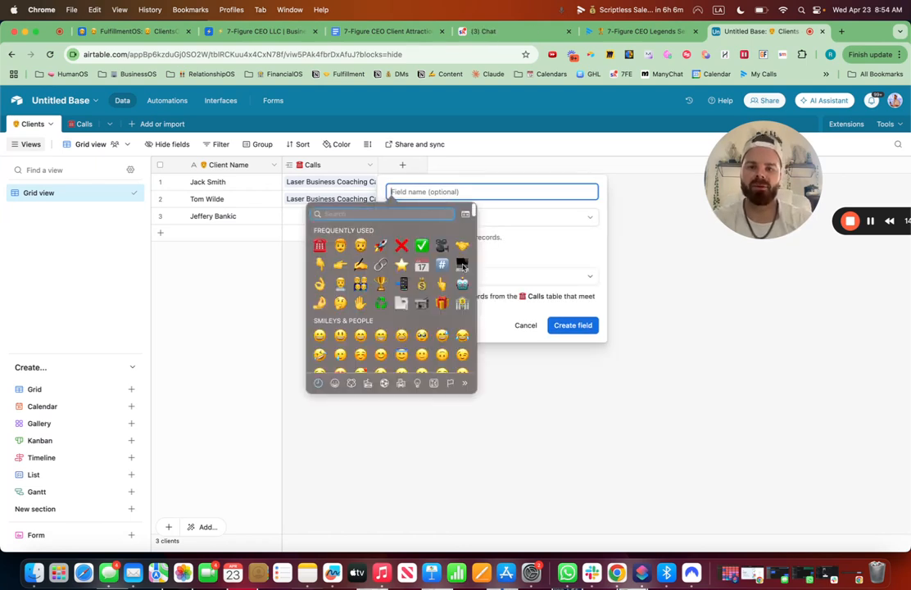
left_click(440, 265)
type("c")
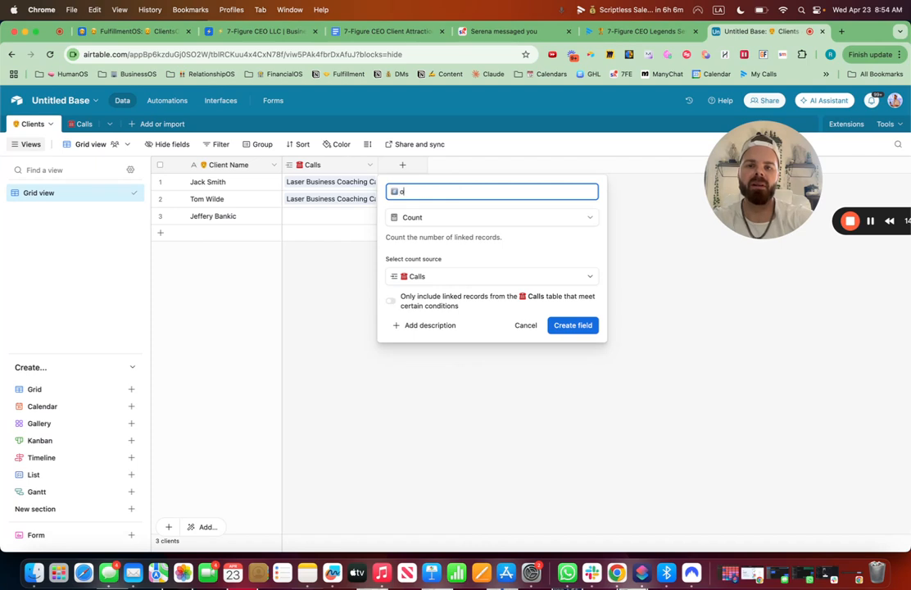
type("alls ")
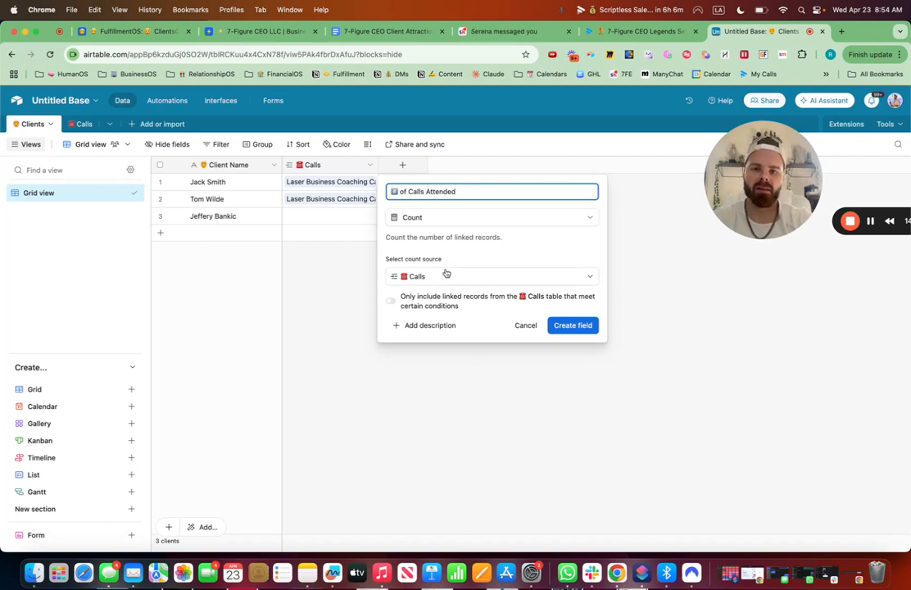
type("Attended")
left_click(574, 325)
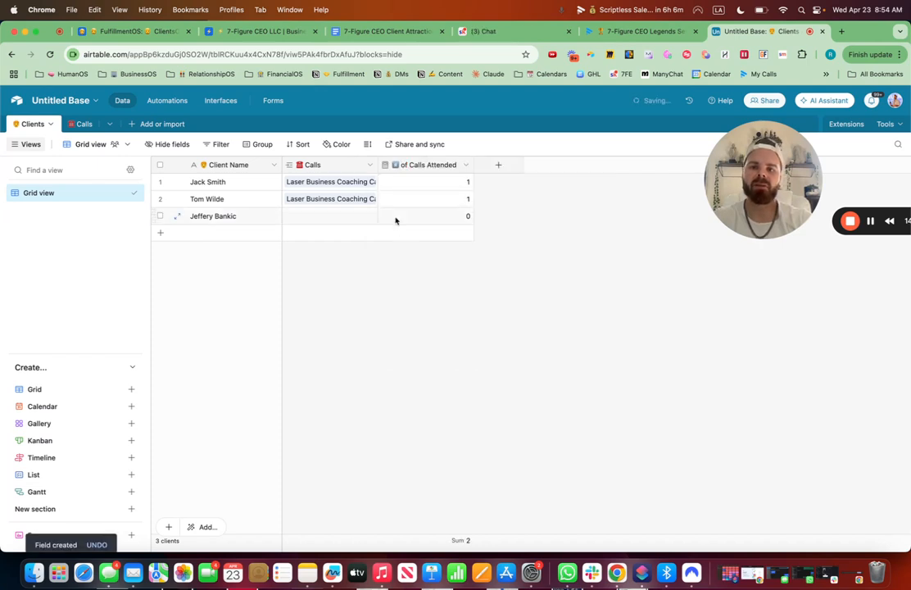
Rename the base to "☎️ Group Call Tracker".
left_click(82, 125)
left_click(97, 100)
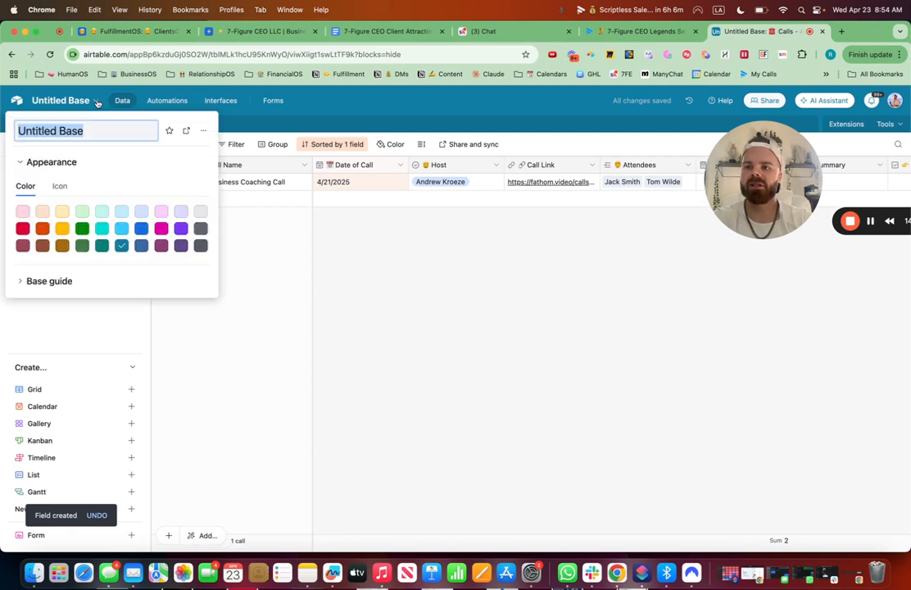
key("ctrl+super+space")
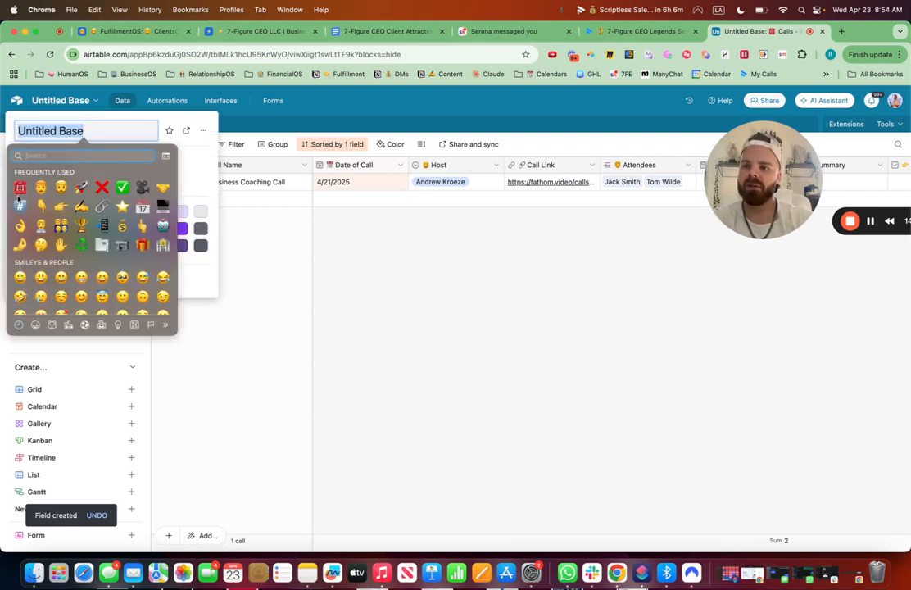
left_click(20, 187)
type("Grou")
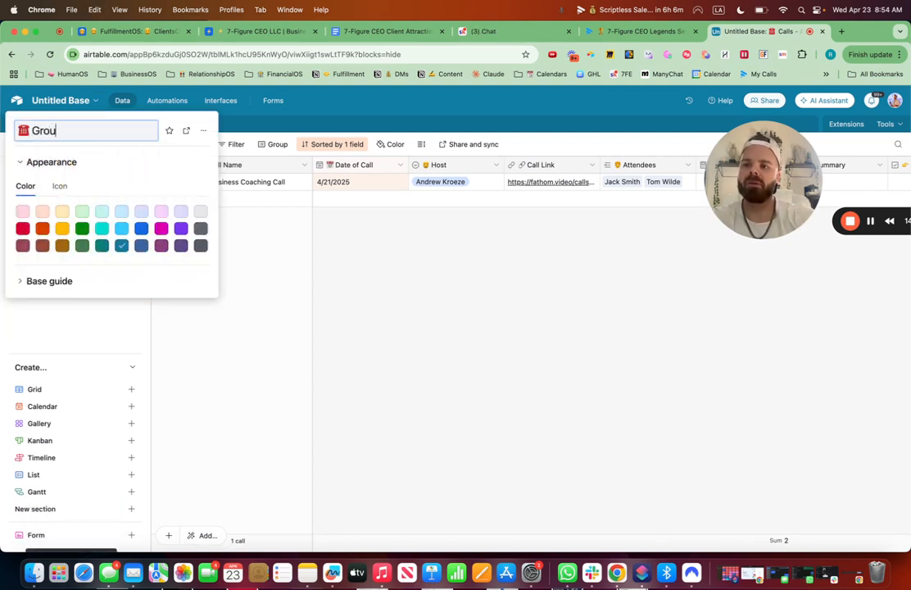
type("p Call Tracker")
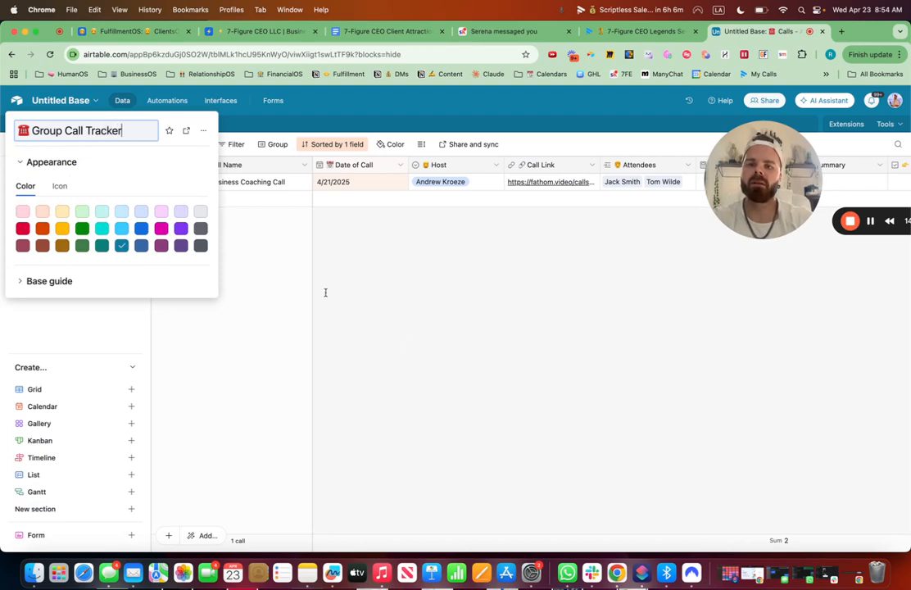
key("Return")
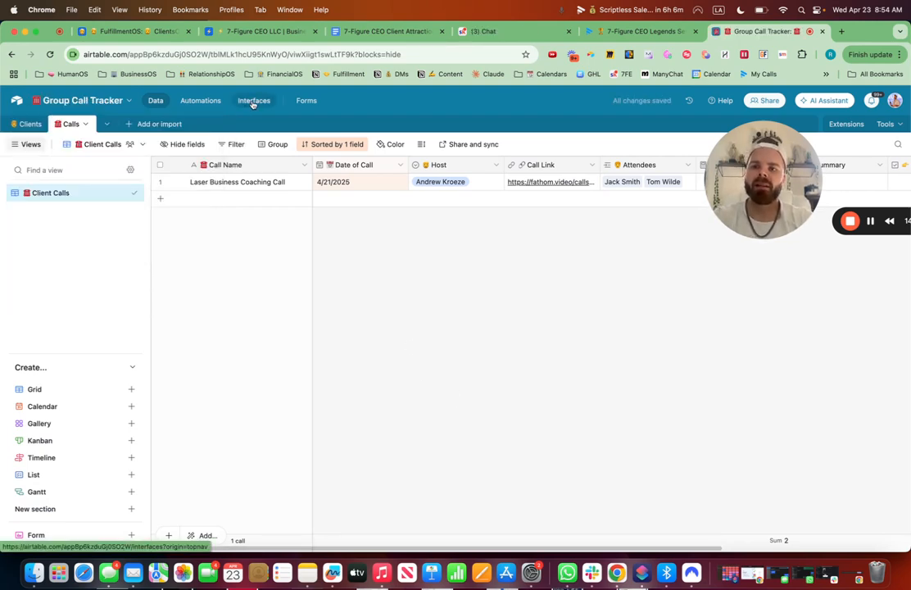
Return to the interface editor, then copy the Fathom My Calls home page address from the Fathom tab.
left_click(253, 101)
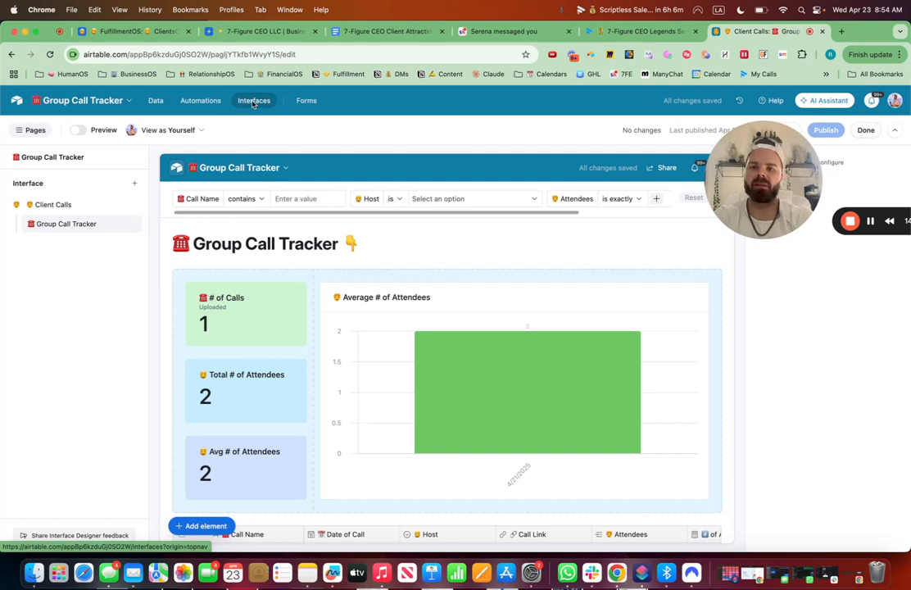
scroll(355, 321, "down", 5)
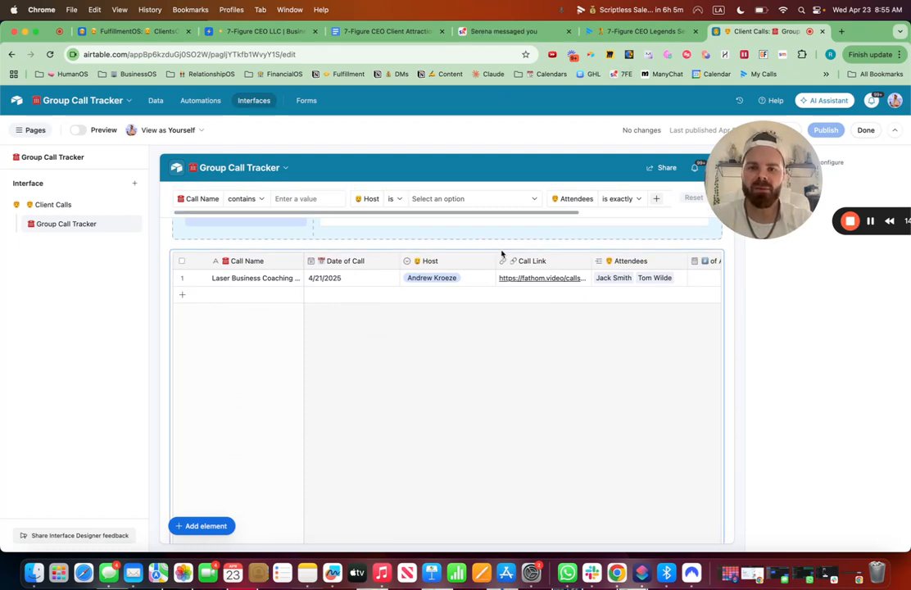
scroll(426, 261, "up", 5)
left_click(362, 243)
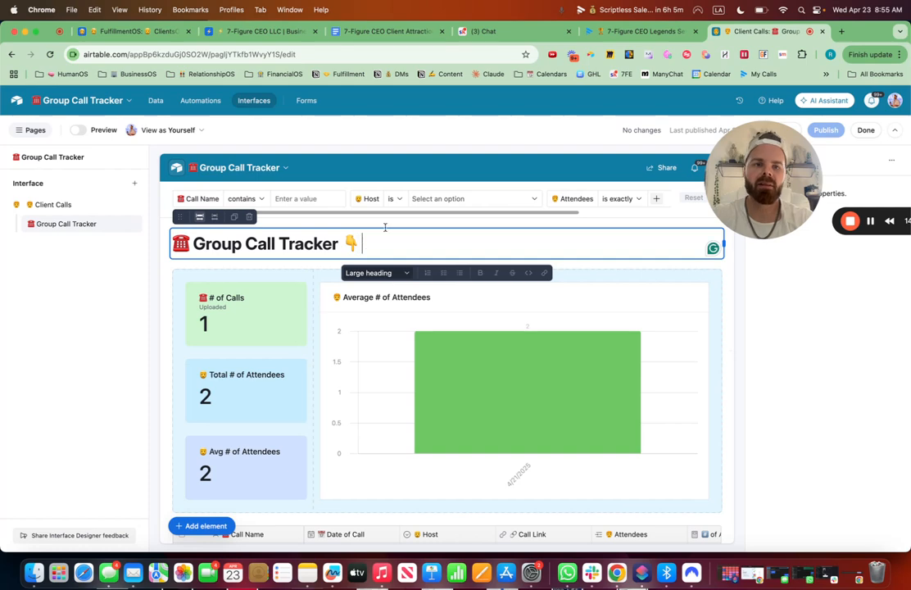
left_click(641, 32)
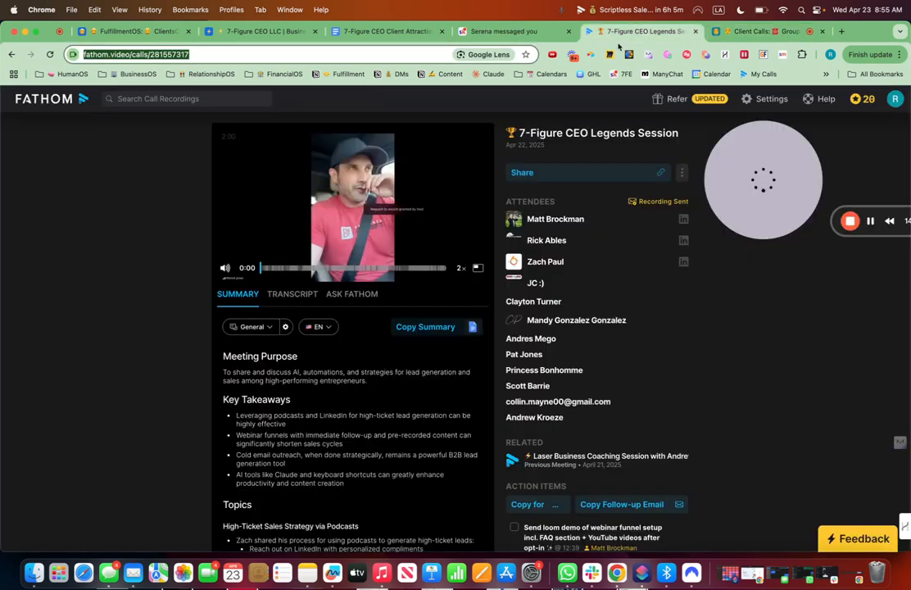
left_click(41, 99)
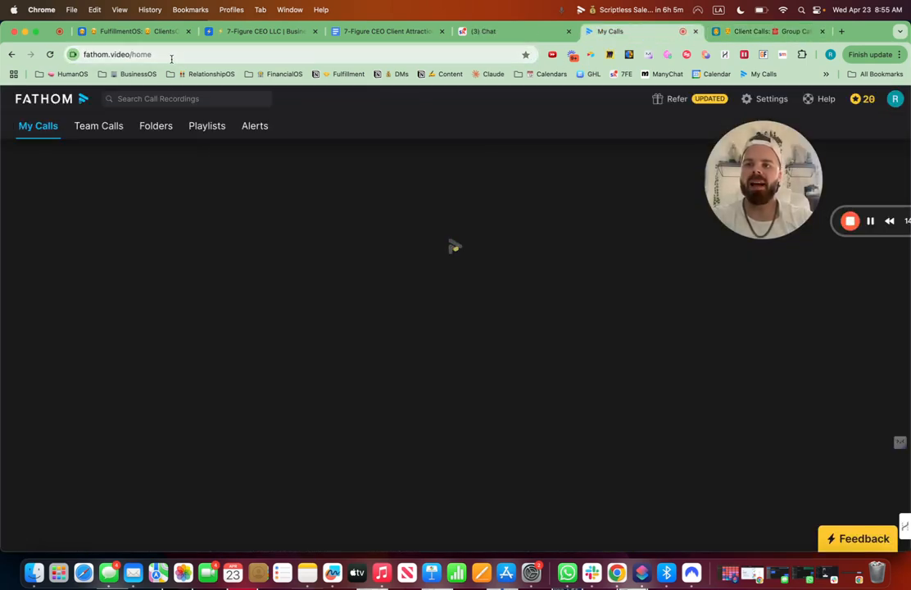
left_click(172, 56)
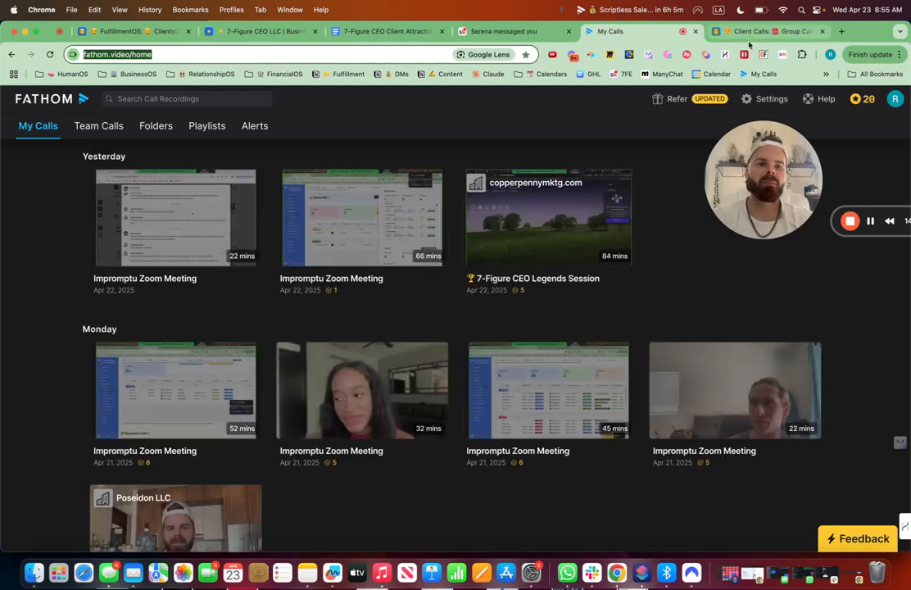
left_click(755, 32)
Add a Button element beside the heading that opens the Fathom home URL in a new tab.
left_click(201, 525)
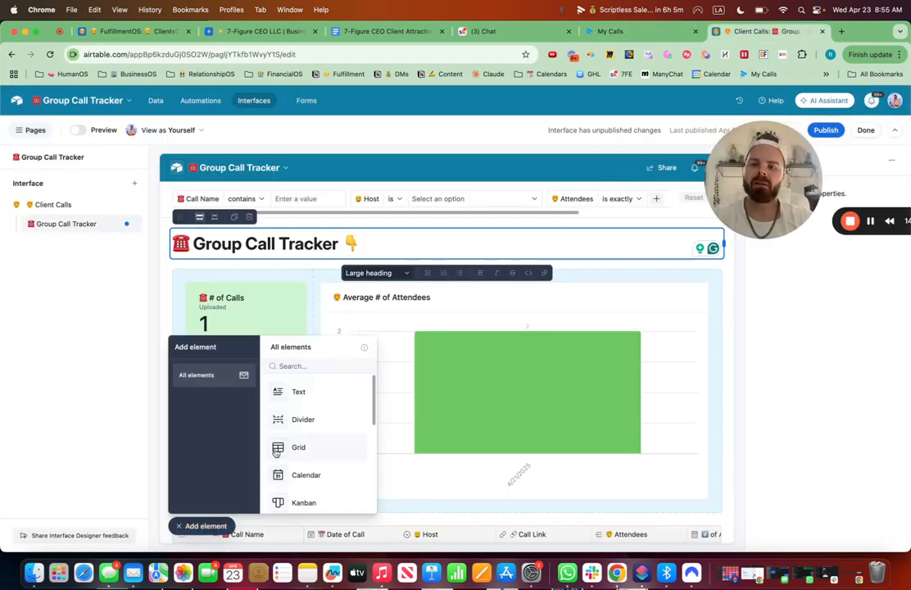
type("butt")
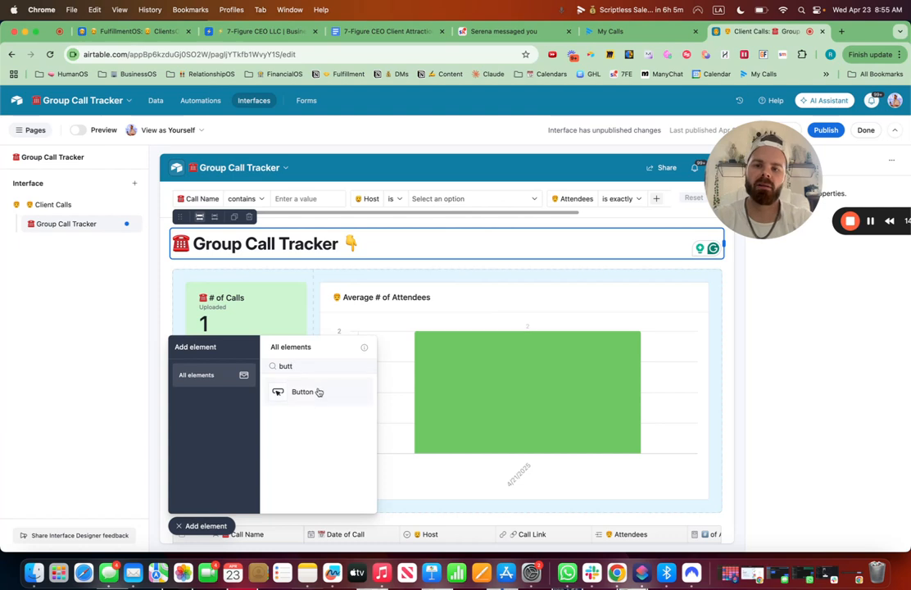
left_click_drag(318, 392, 681, 246)
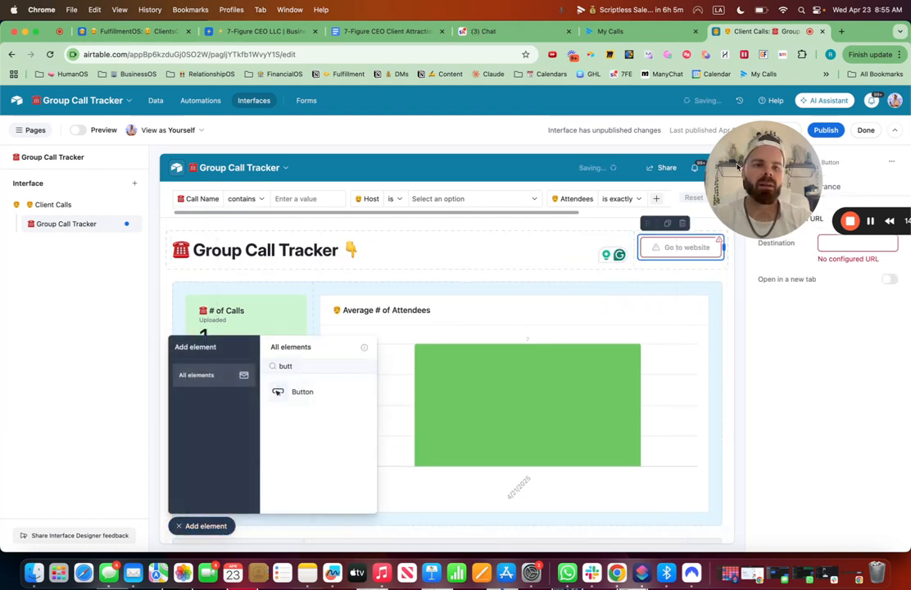
left_click(828, 244)
key("super+v")
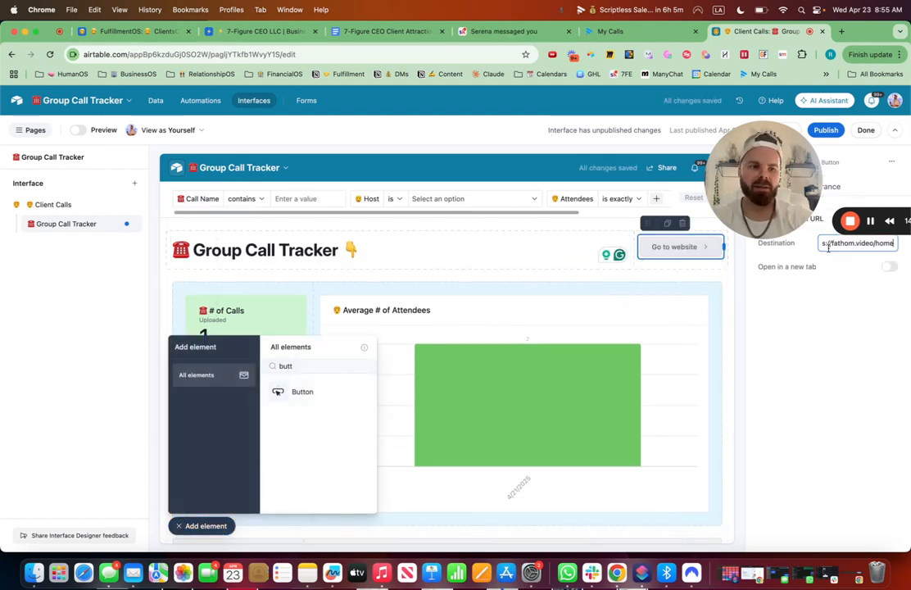
left_click(889, 268)
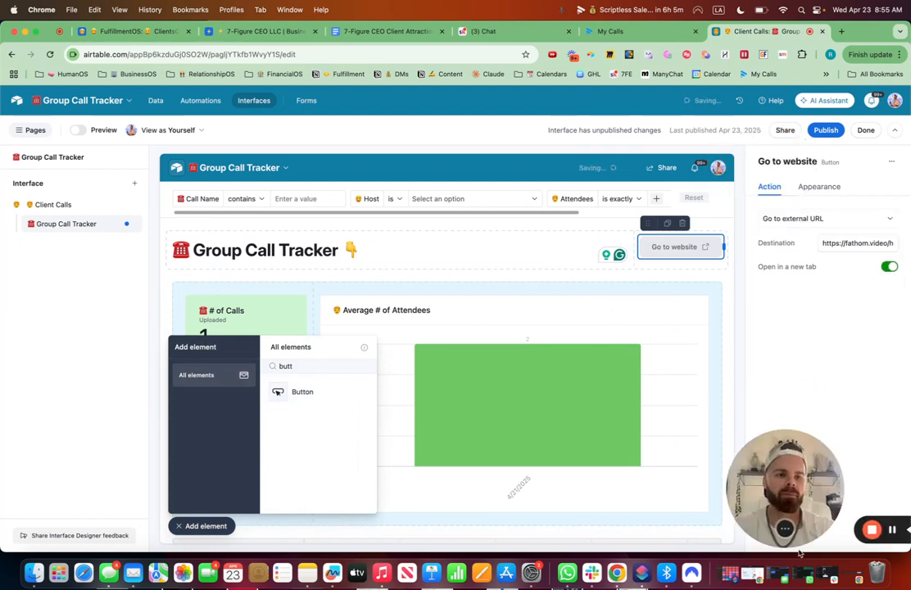
Label the button "☎️ Group Call Recordings" and set its color to Red.
left_click(818, 188)
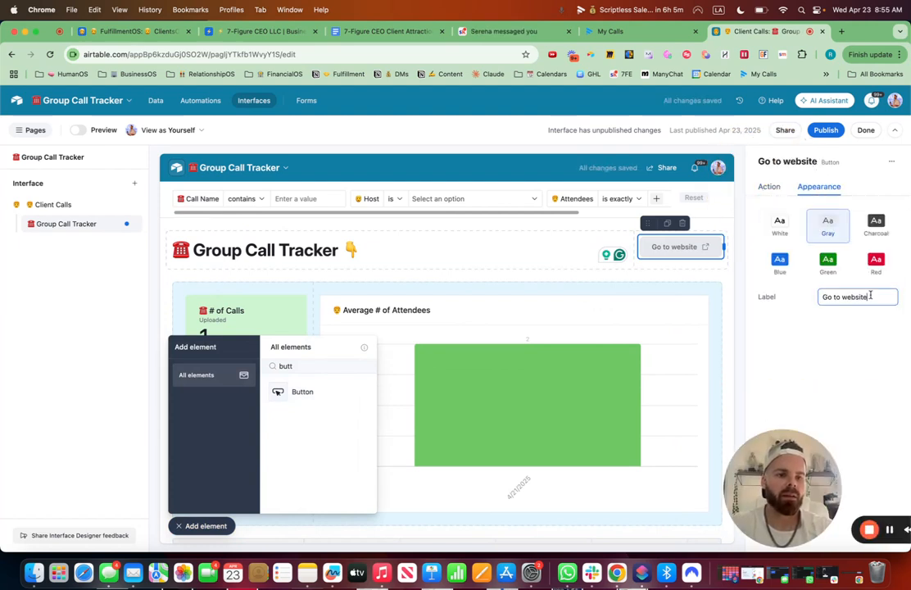
left_click_drag(870, 297, 792, 288)
key("ctrl+super+space")
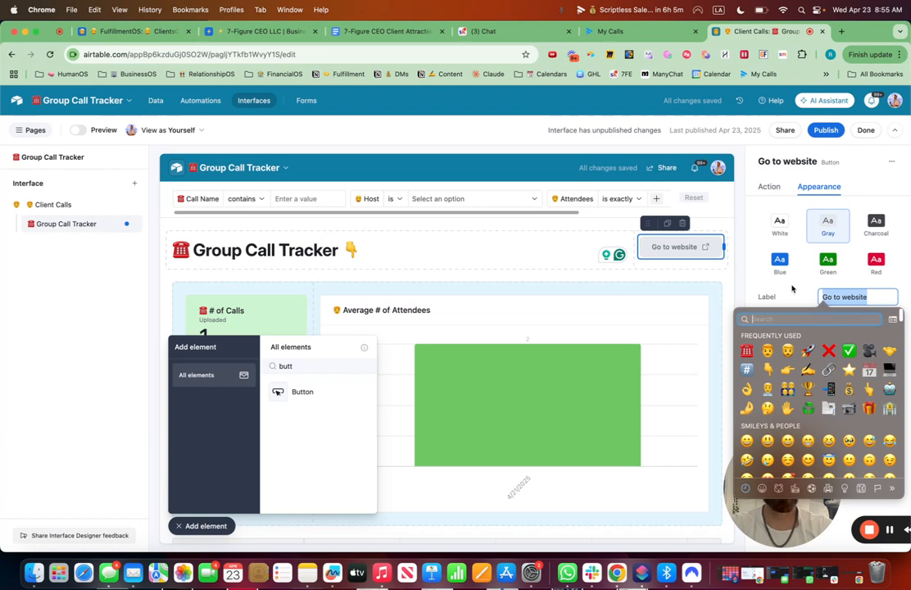
left_click(747, 351)
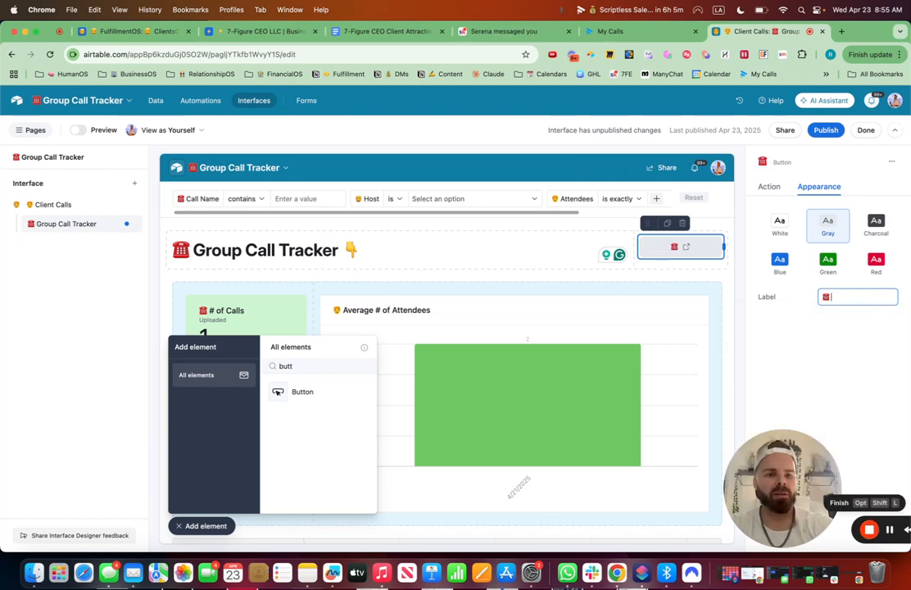
type("Group Call Rec")
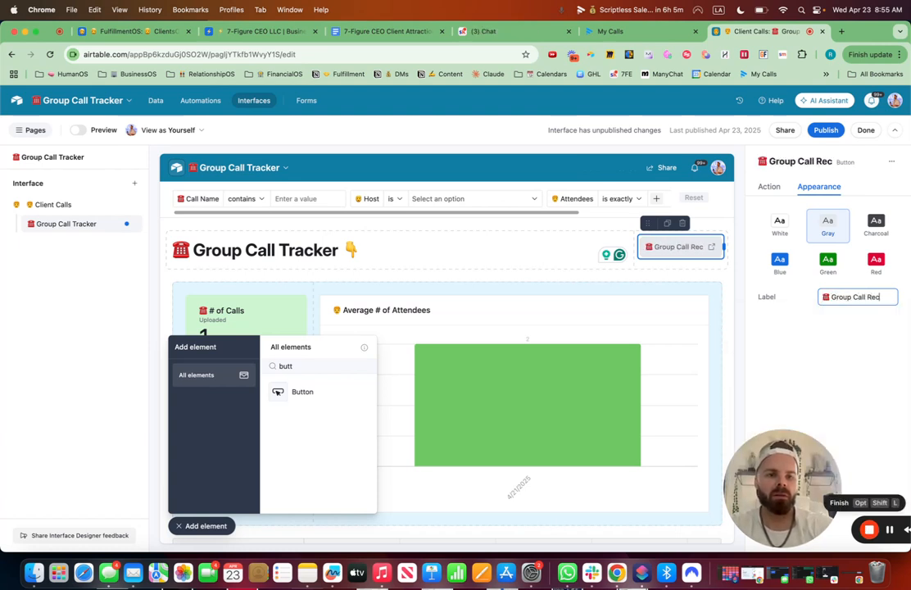
type("ordings")
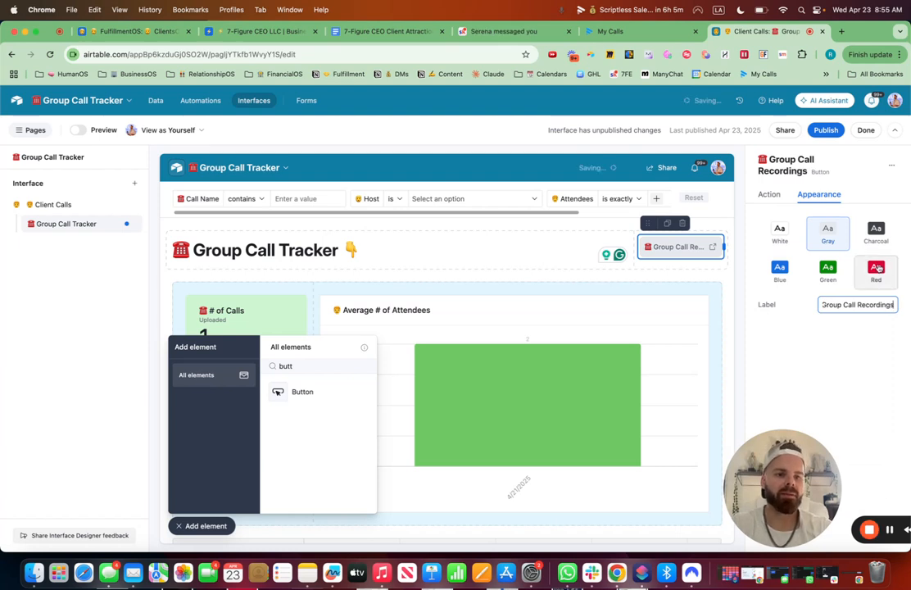
left_click(794, 272)
left_click(434, 220)
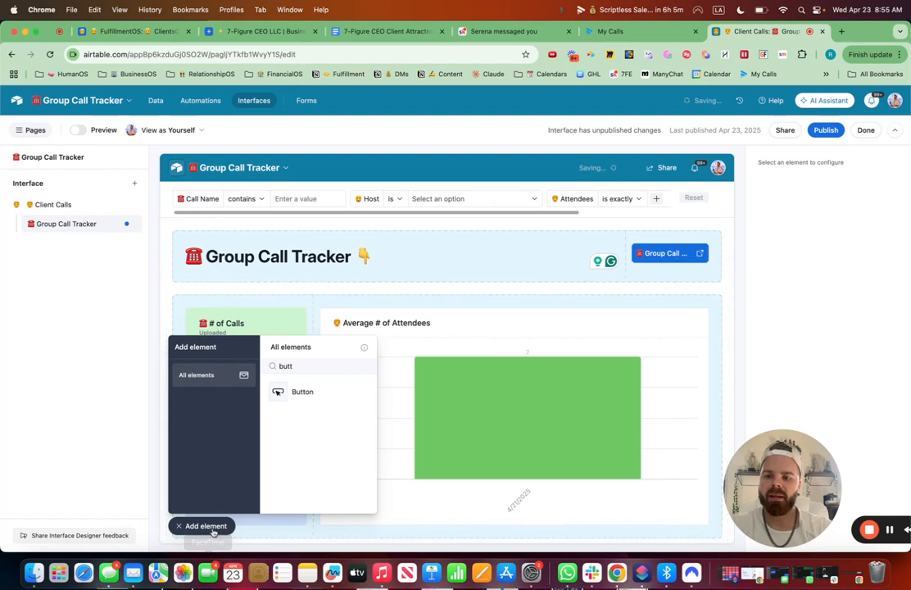
Publish the Client Calls interface changes.
left_click(209, 525)
left_click(824, 129)
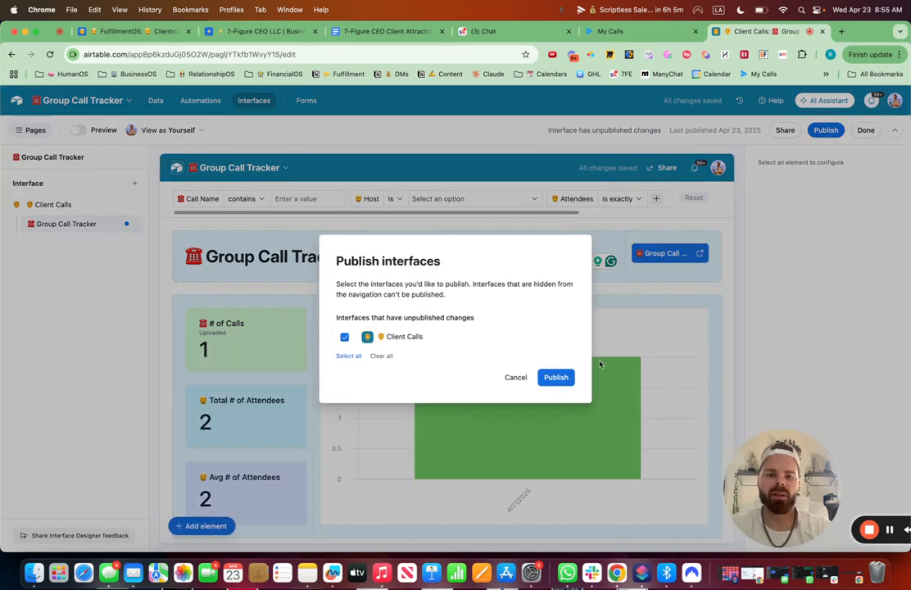
left_click(560, 377)
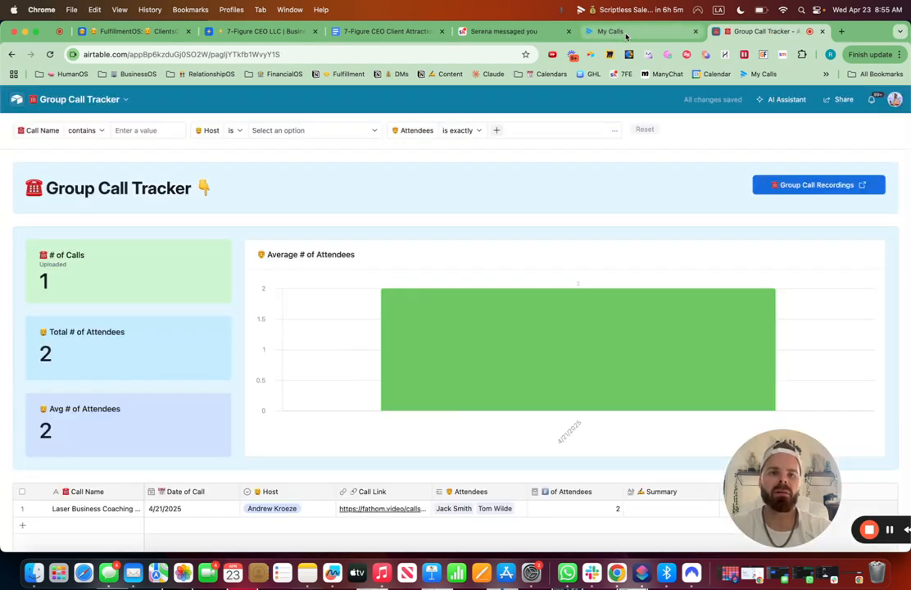
Scroll through the Fathom My Calls library in the other tab.
left_click(627, 34)
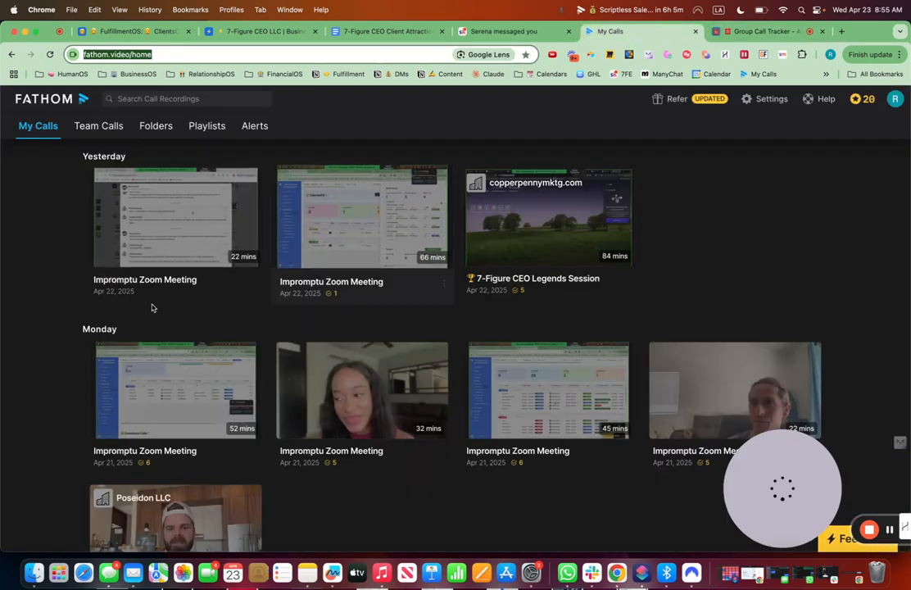
scroll(404, 435, "down", 5)
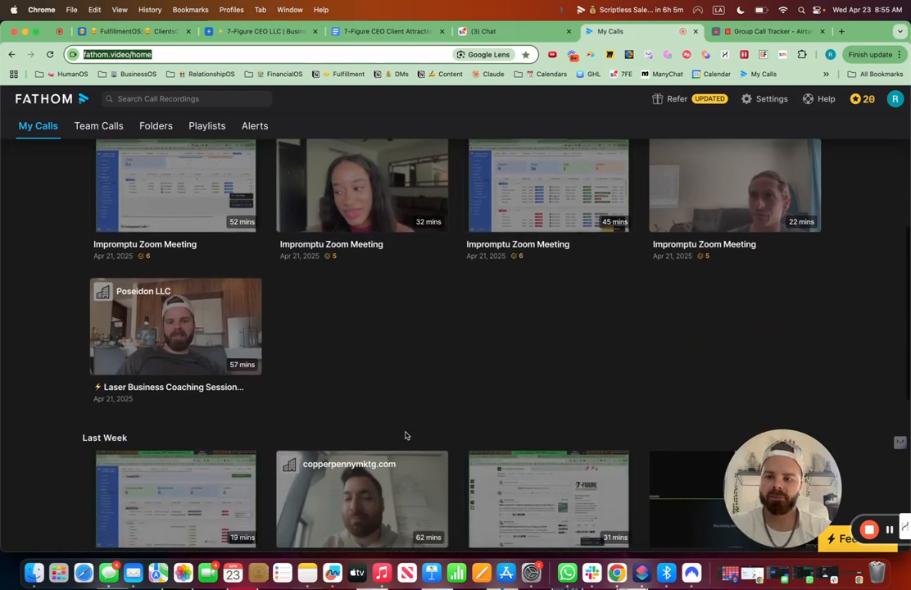
Open the 7-Figure Offer + Messaging Session recording in Fathom and copy its call URL.
scroll(302, 353, "down", 3)
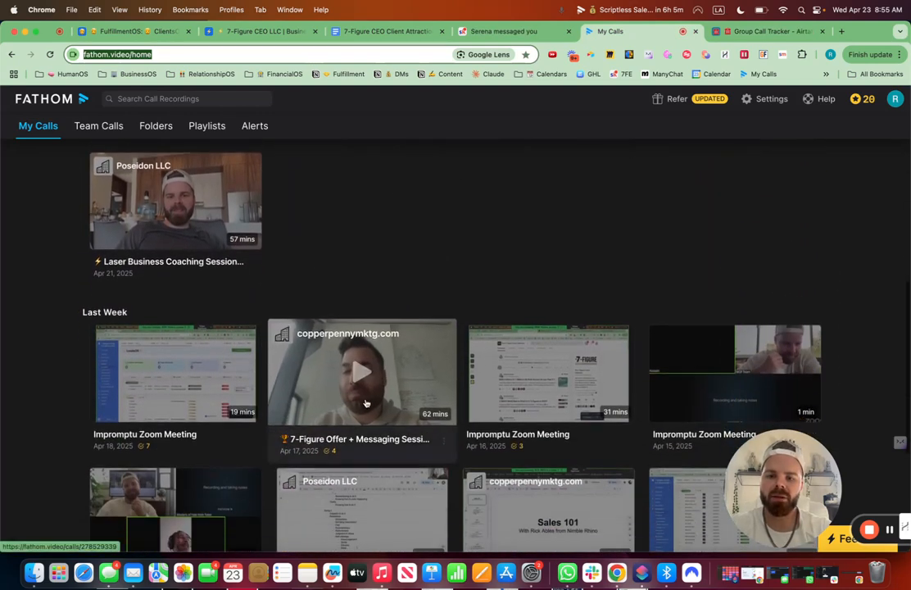
left_click(379, 393)
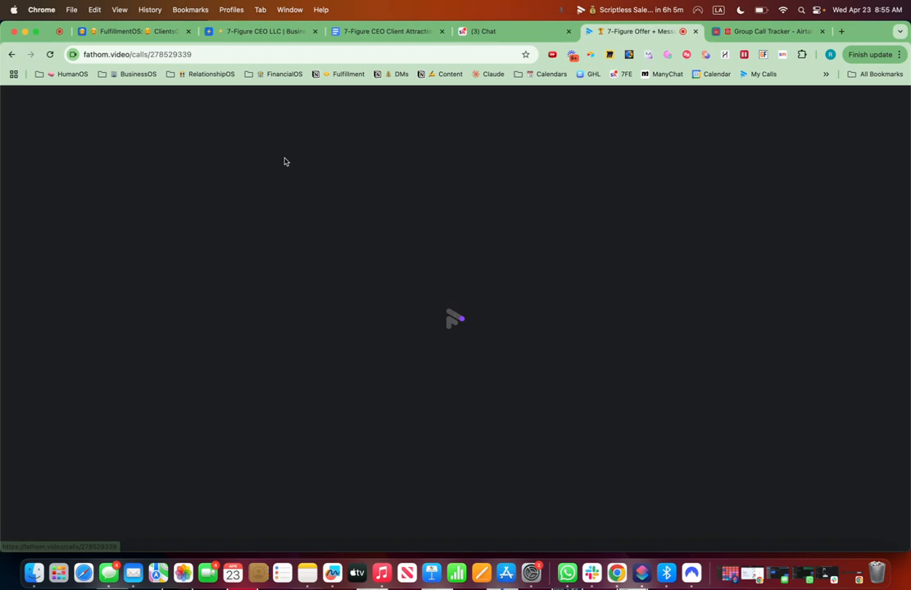
left_click(183, 55)
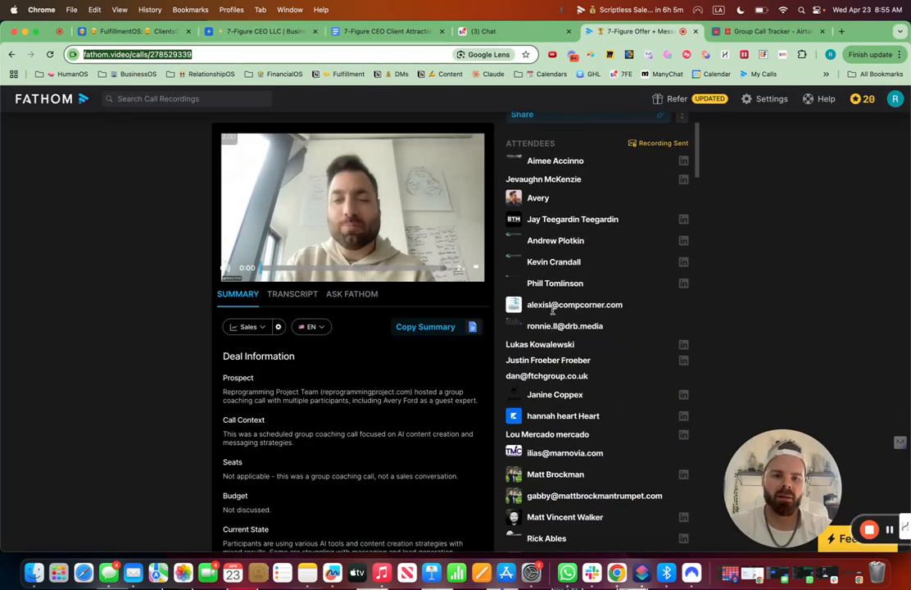
Add a new call record in the interface's call list dated 4/18/2025.
left_click(747, 35)
scroll(299, 371, "down", 5)
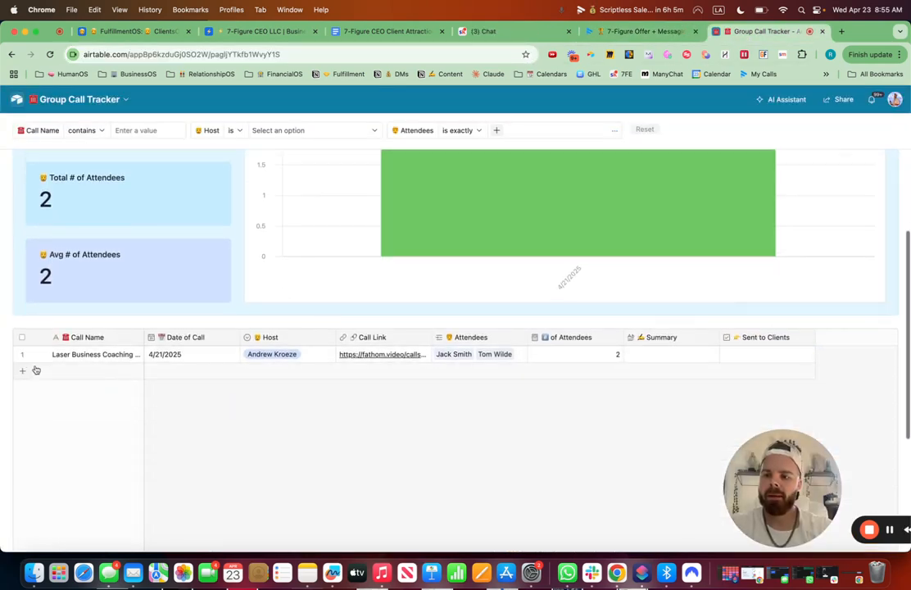
left_click(98, 370)
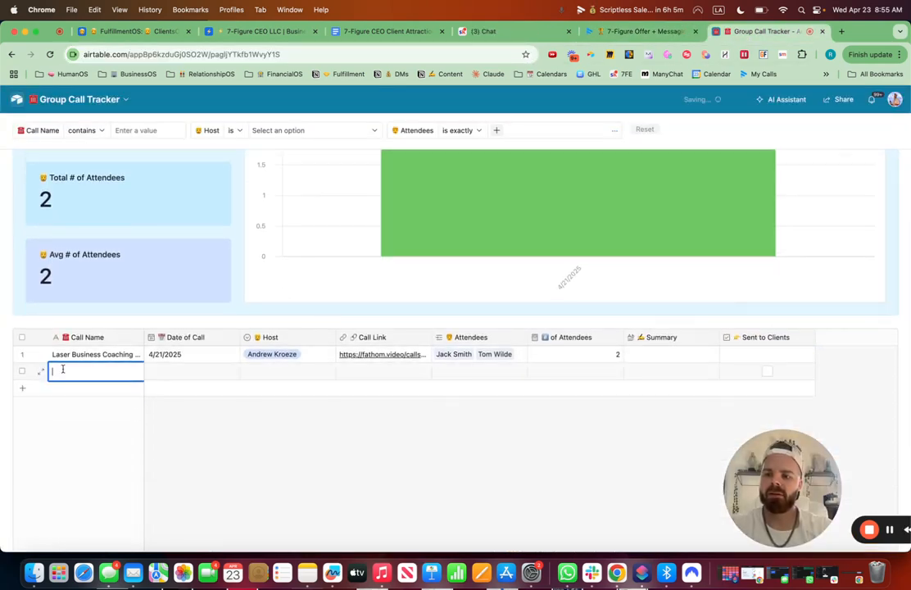
left_click(164, 372)
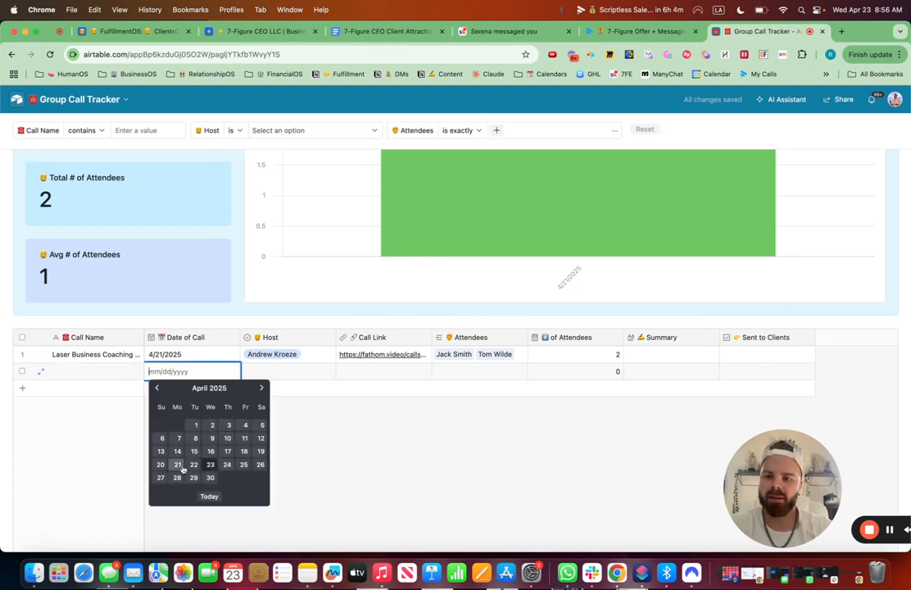
left_click(244, 452)
Set the new call's host by adding the guest expert's name as a new host option.
left_click(268, 371)
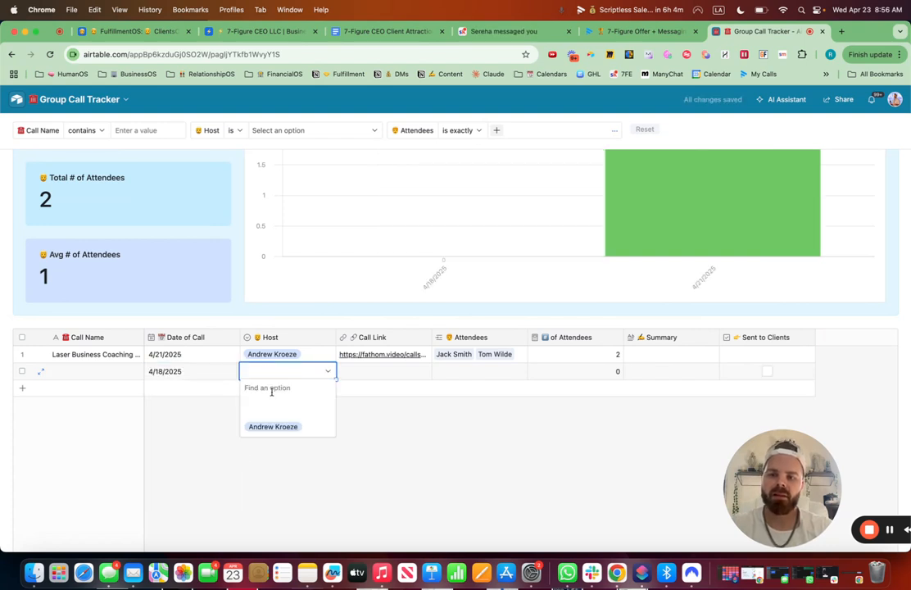
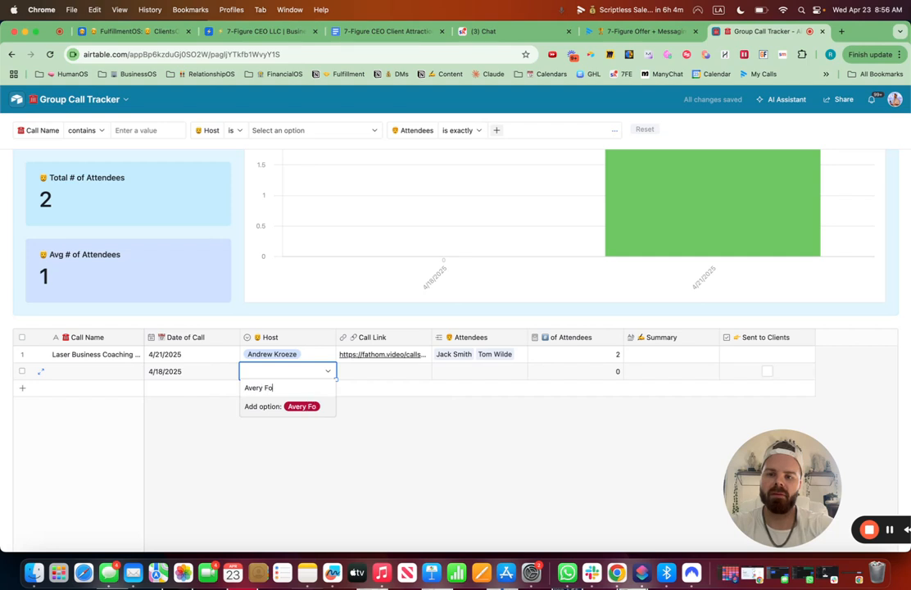
left_click(289, 407)
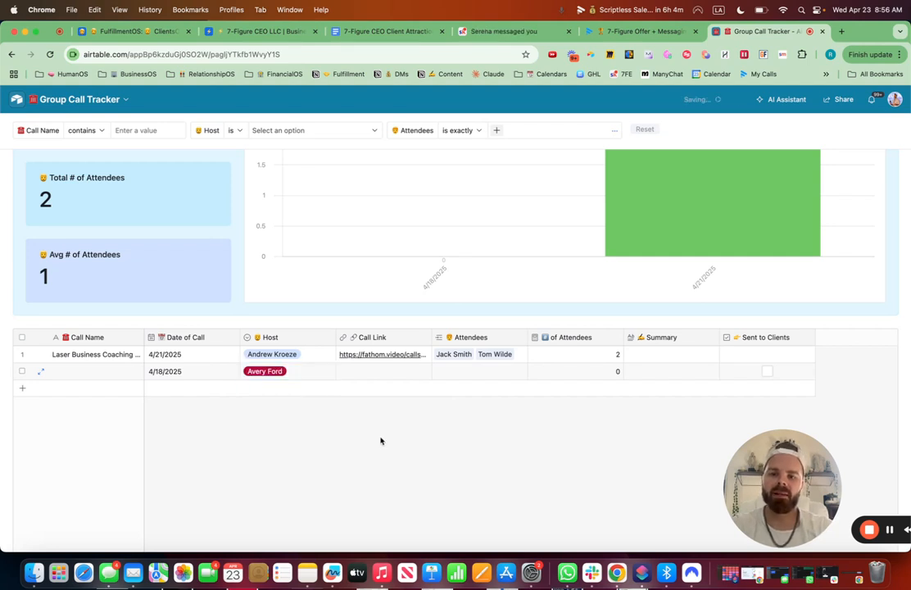
Paste the copied Fathom recording URL into the new call's Call Link.
double_click(366, 373)
key("cmd+v")
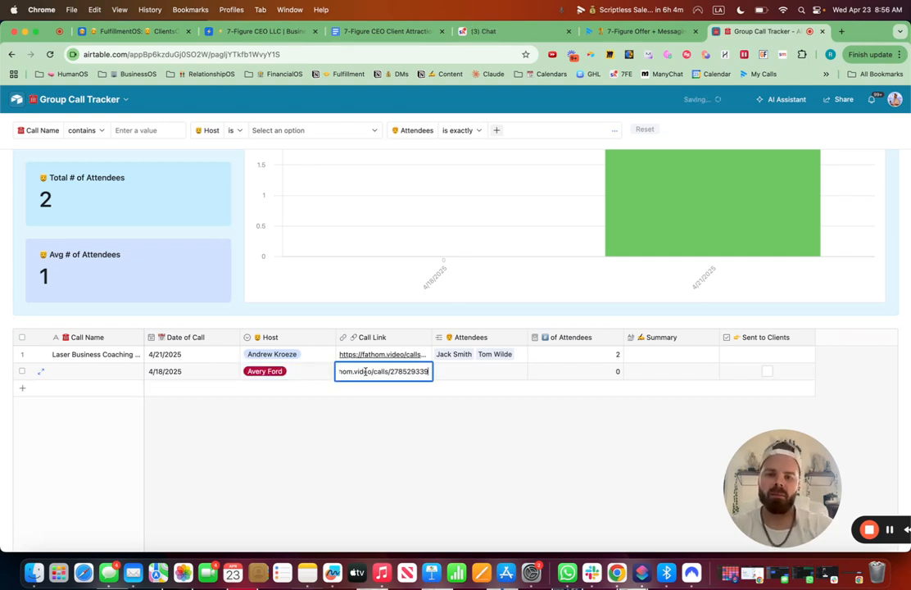
left_click(430, 449)
Name the new call "Offer + Messaging Call".
left_click(441, 373)
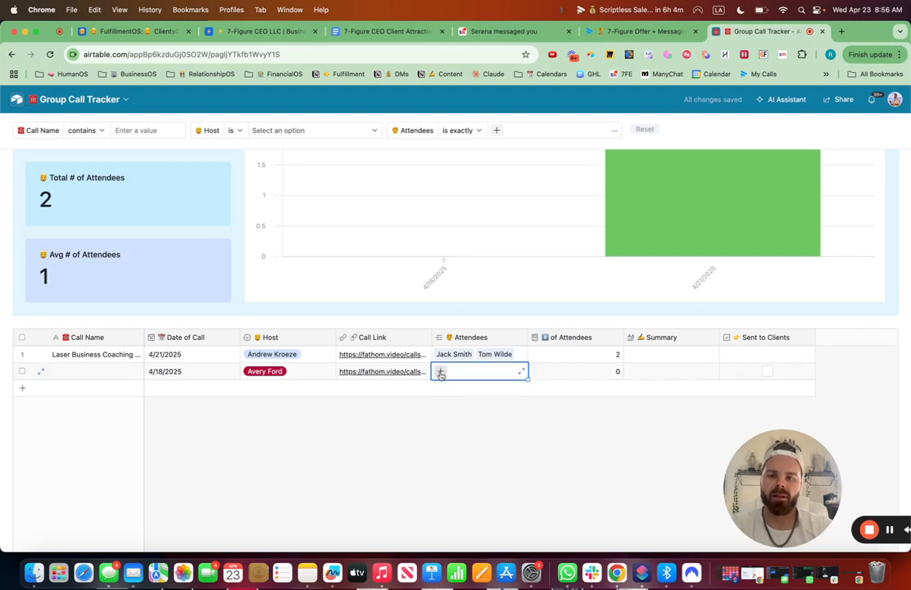
left_click(81, 372)
left_click(80, 372)
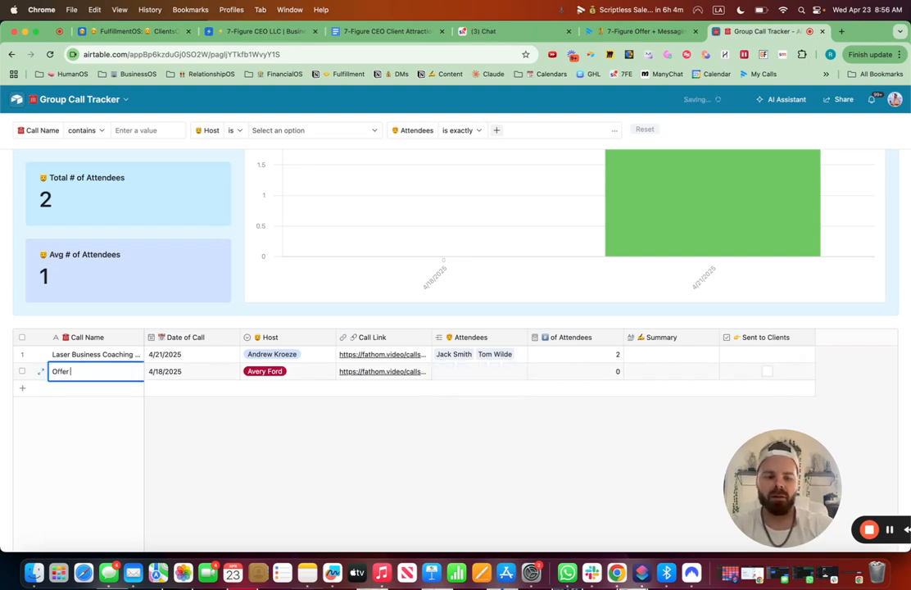
type("Offer + Messaging Call")
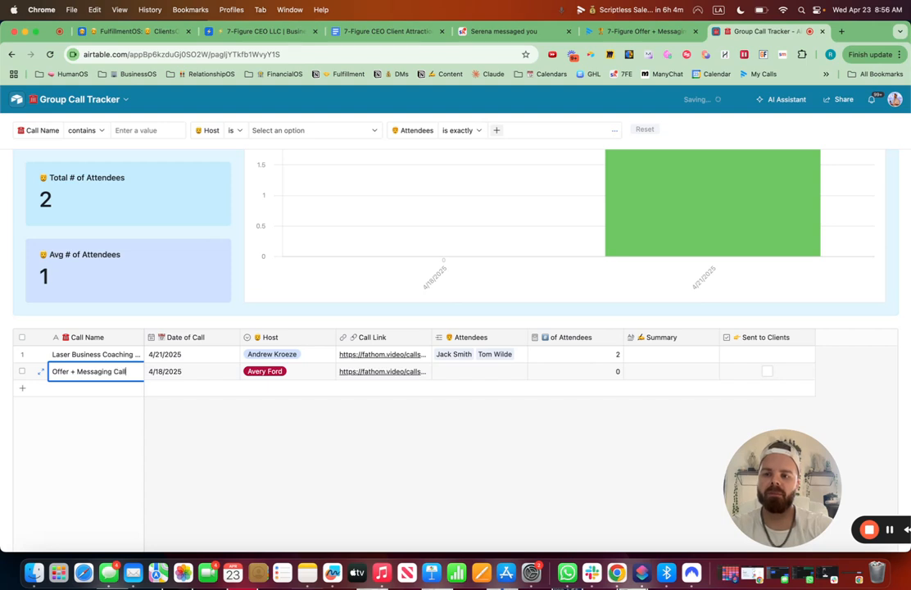
Link all three clients as attendees of the new call.
left_click(442, 375)
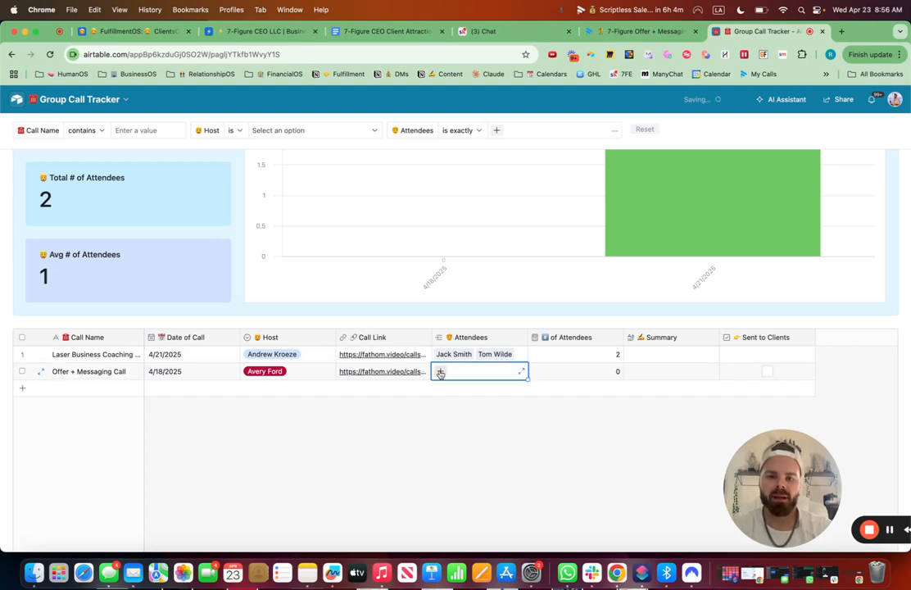
left_click(440, 373)
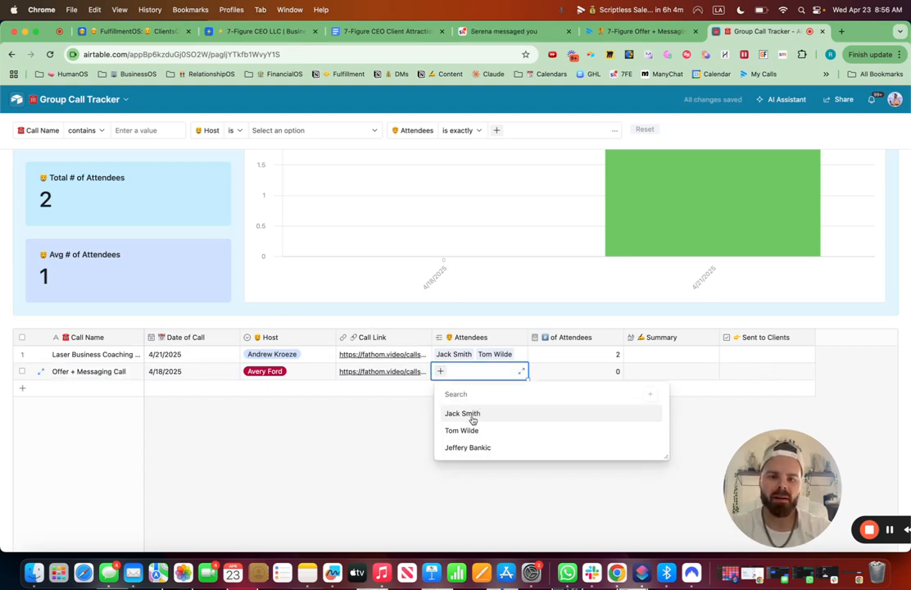
left_click(471, 413)
left_click(492, 371)
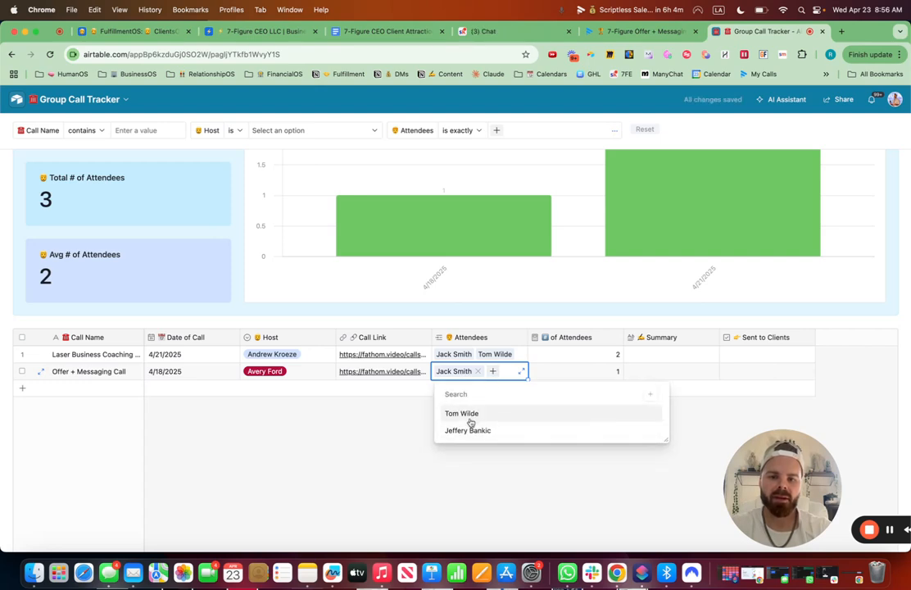
left_click(470, 418)
left_click(488, 378)
left_click(476, 420)
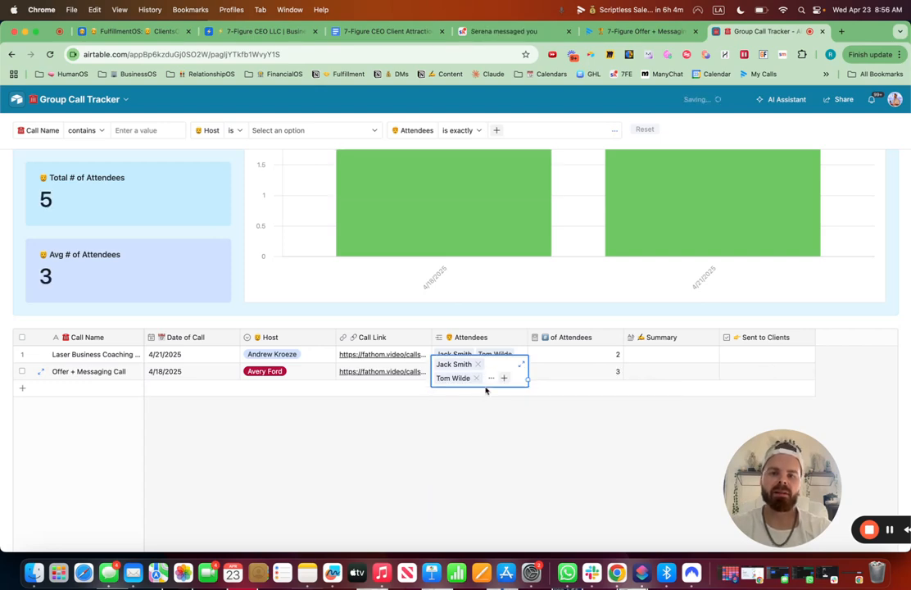
scroll(484, 390, "up", 4)
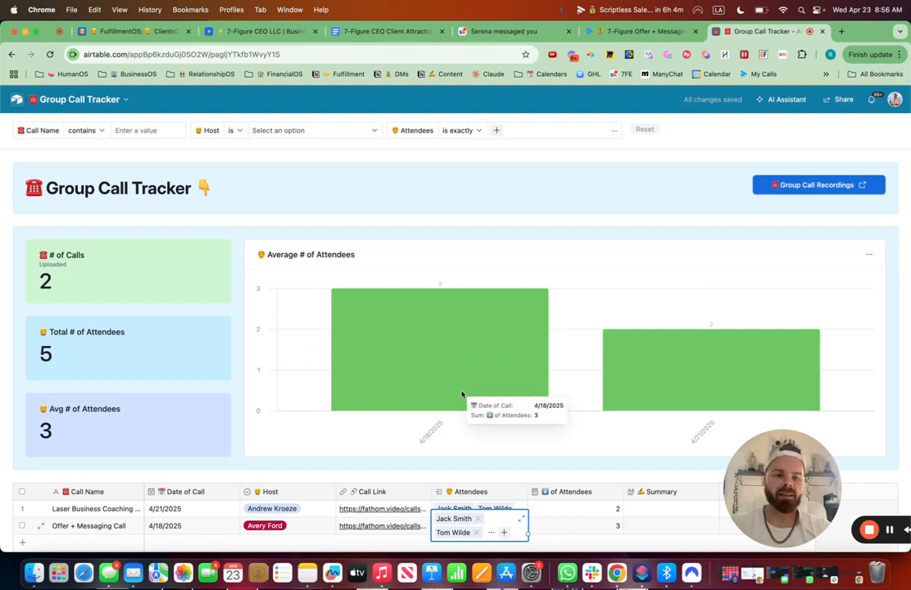
left_click(238, 54)
type("c")
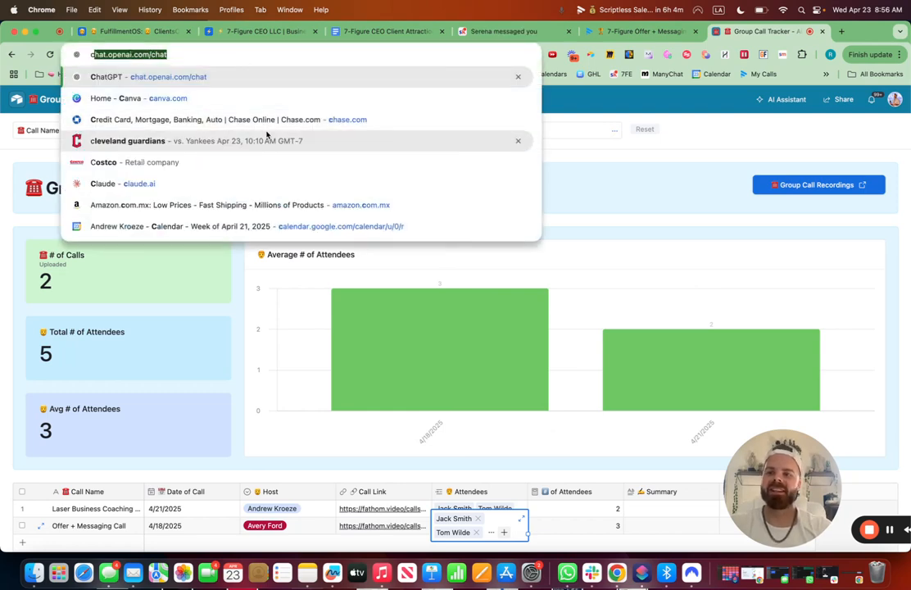
key("BackSpace")
key("BackSpace")
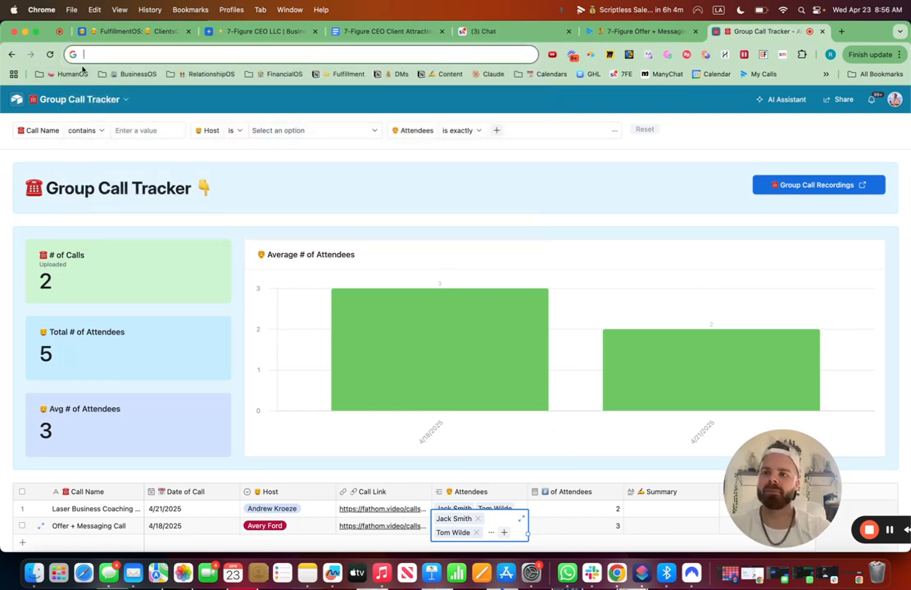
Return to the interface editor and start a new automation with an At scheduled time trigger.
left_click(12, 54)
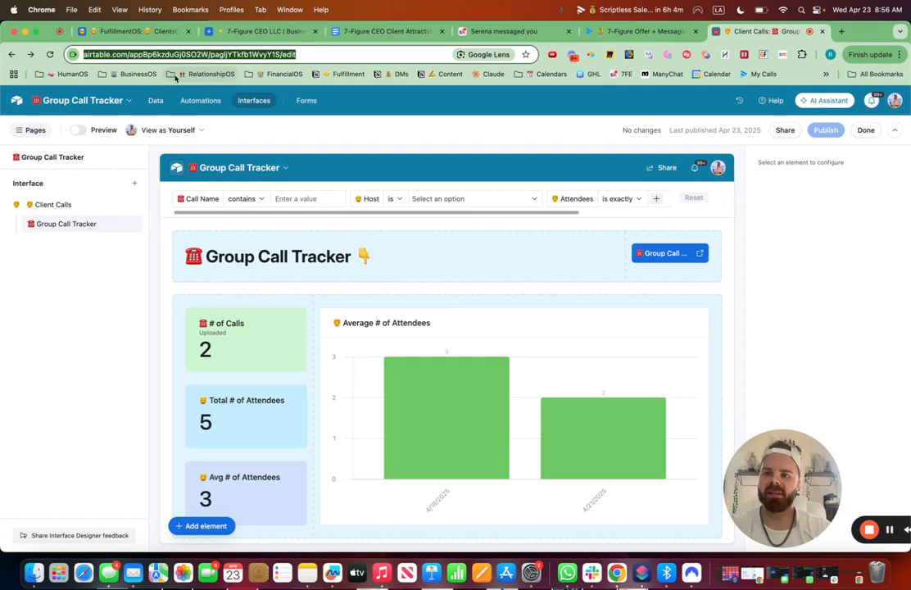
left_click(207, 107)
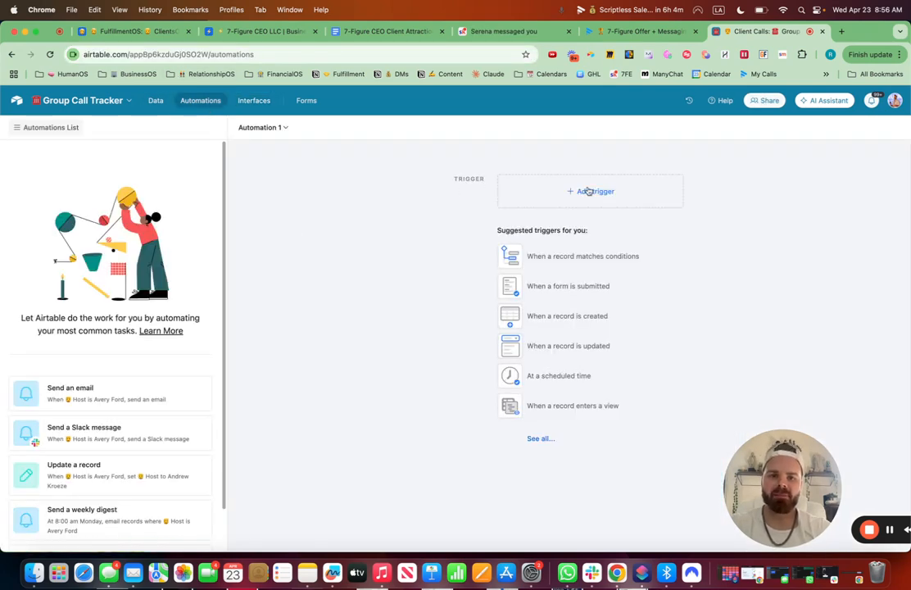
left_click(588, 191)
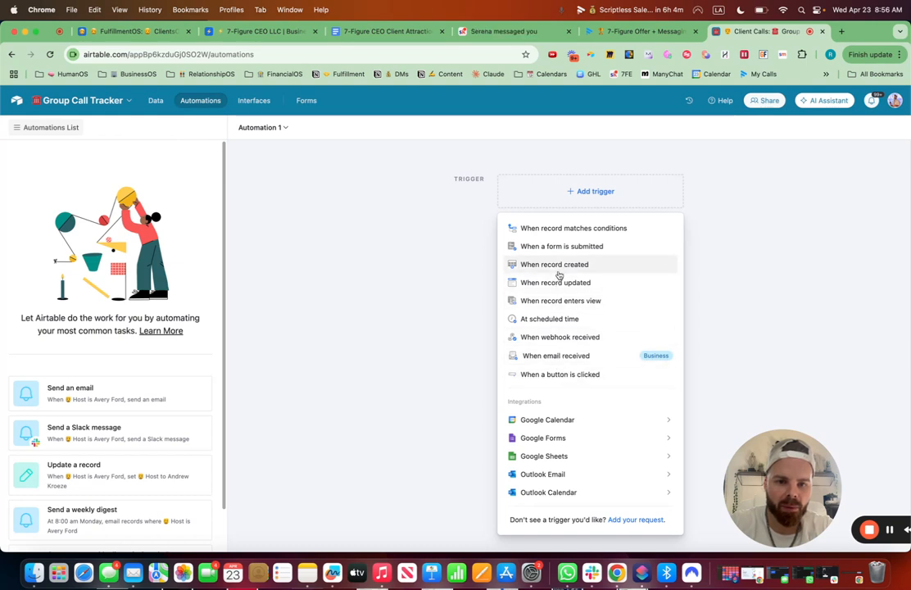
left_click(555, 320)
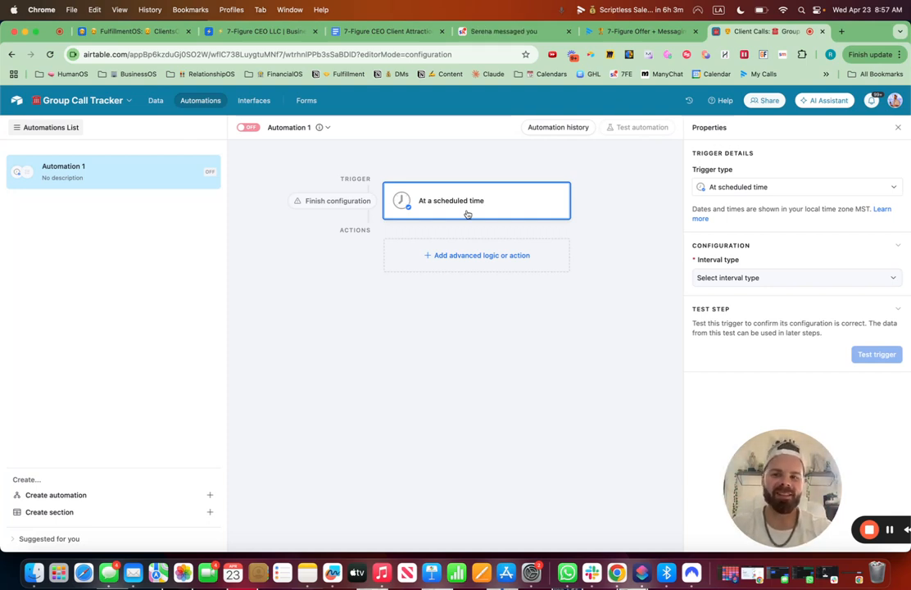
Review the interface page and the Calls and Clients tables for the new call's linked records.
left_click_drag(791, 484, 554, 382)
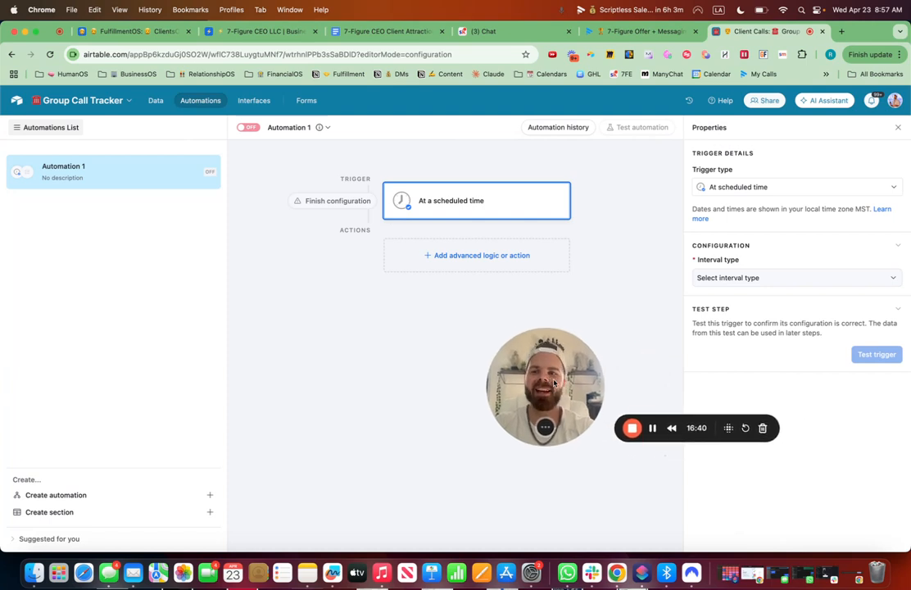
left_click(249, 101)
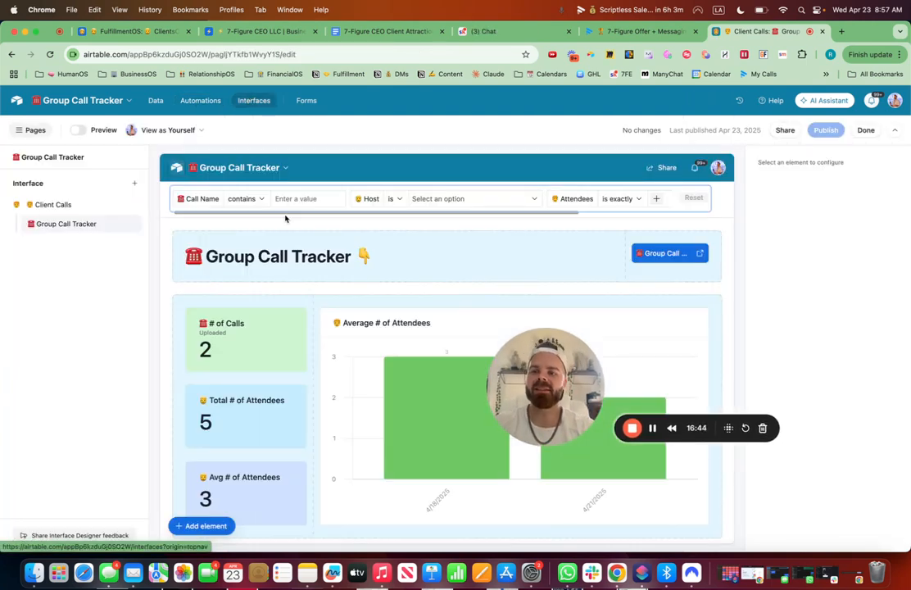
scroll(387, 287, "down", 5)
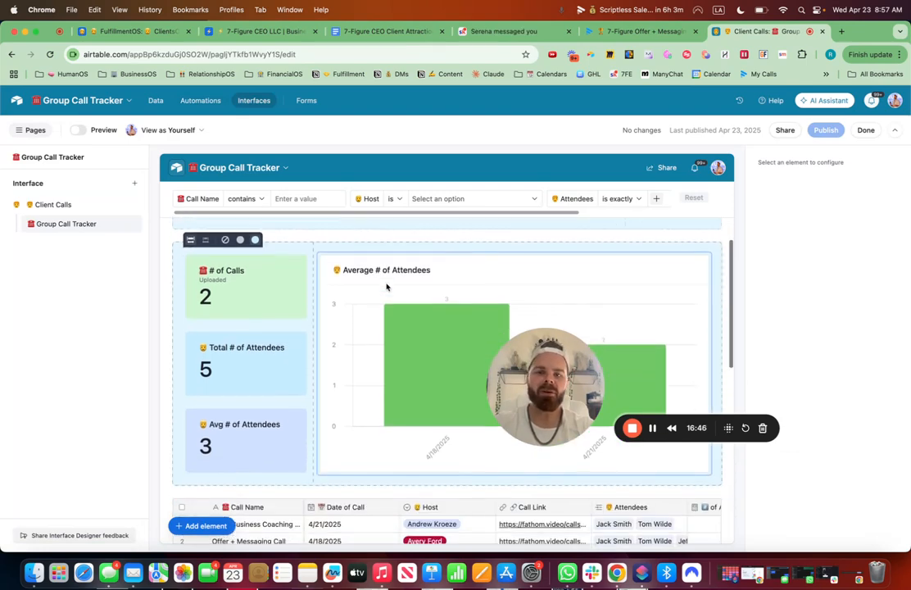
scroll(386, 287, "up", 5)
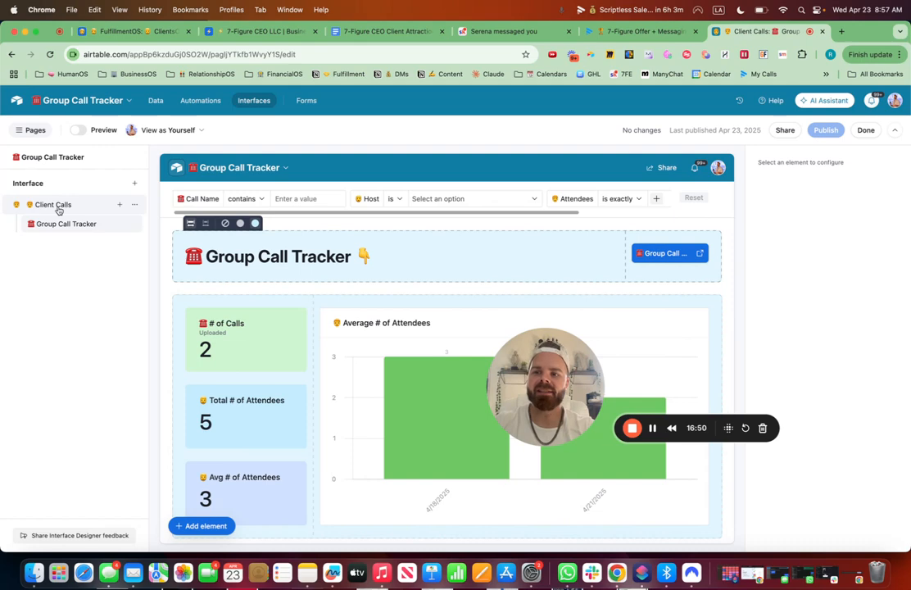
left_click(156, 100)
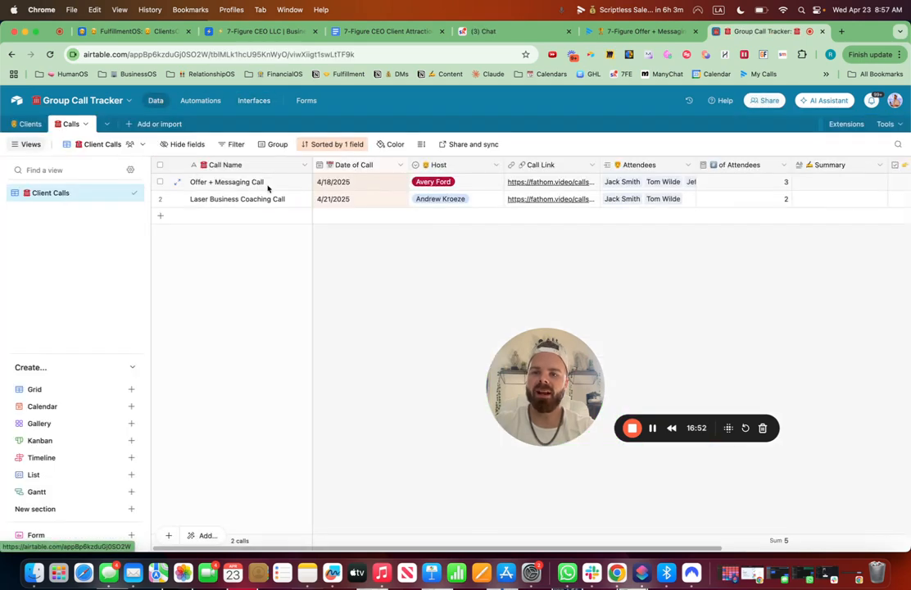
left_click(24, 123)
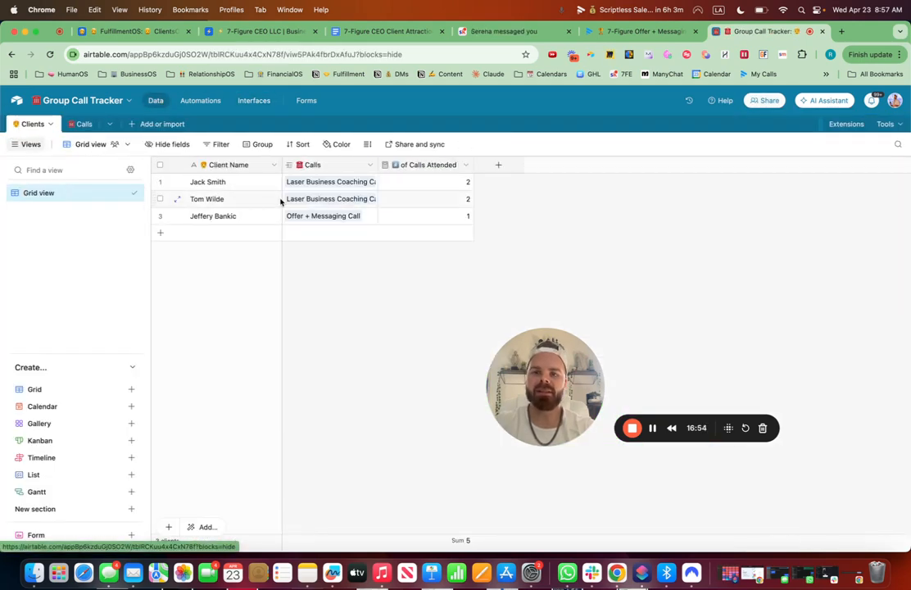